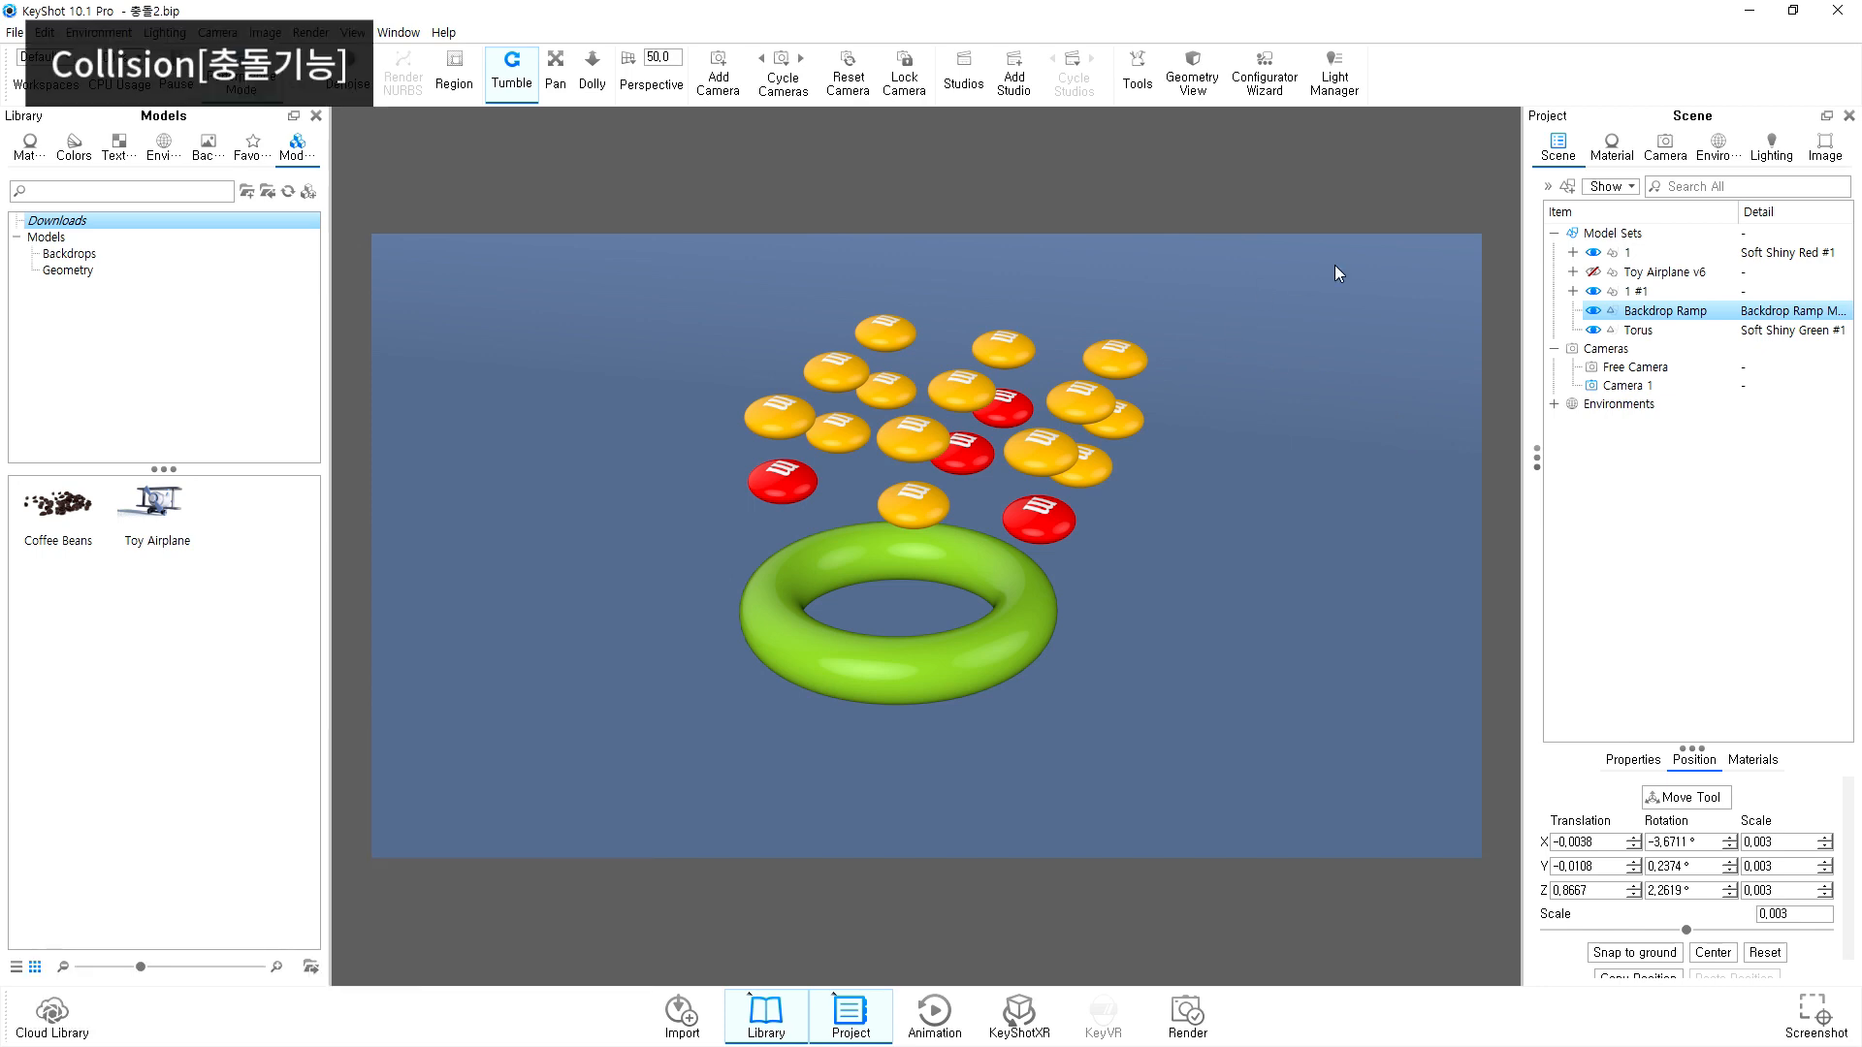
Step: Examine the candies, green torus and backdrop ramp from several distances and angles, and list the library's basic models
{"action": "left_click_drag", "start_coordinate": [1220, 713], "coordinate": [1247, 674]}
{"action": "scroll", "coordinate": [1090, 628], "scroll_direction": "up", "scroll_amount": 5}
{"action": "scroll", "coordinate": [1090, 629], "scroll_direction": "down", "scroll_amount": 15}
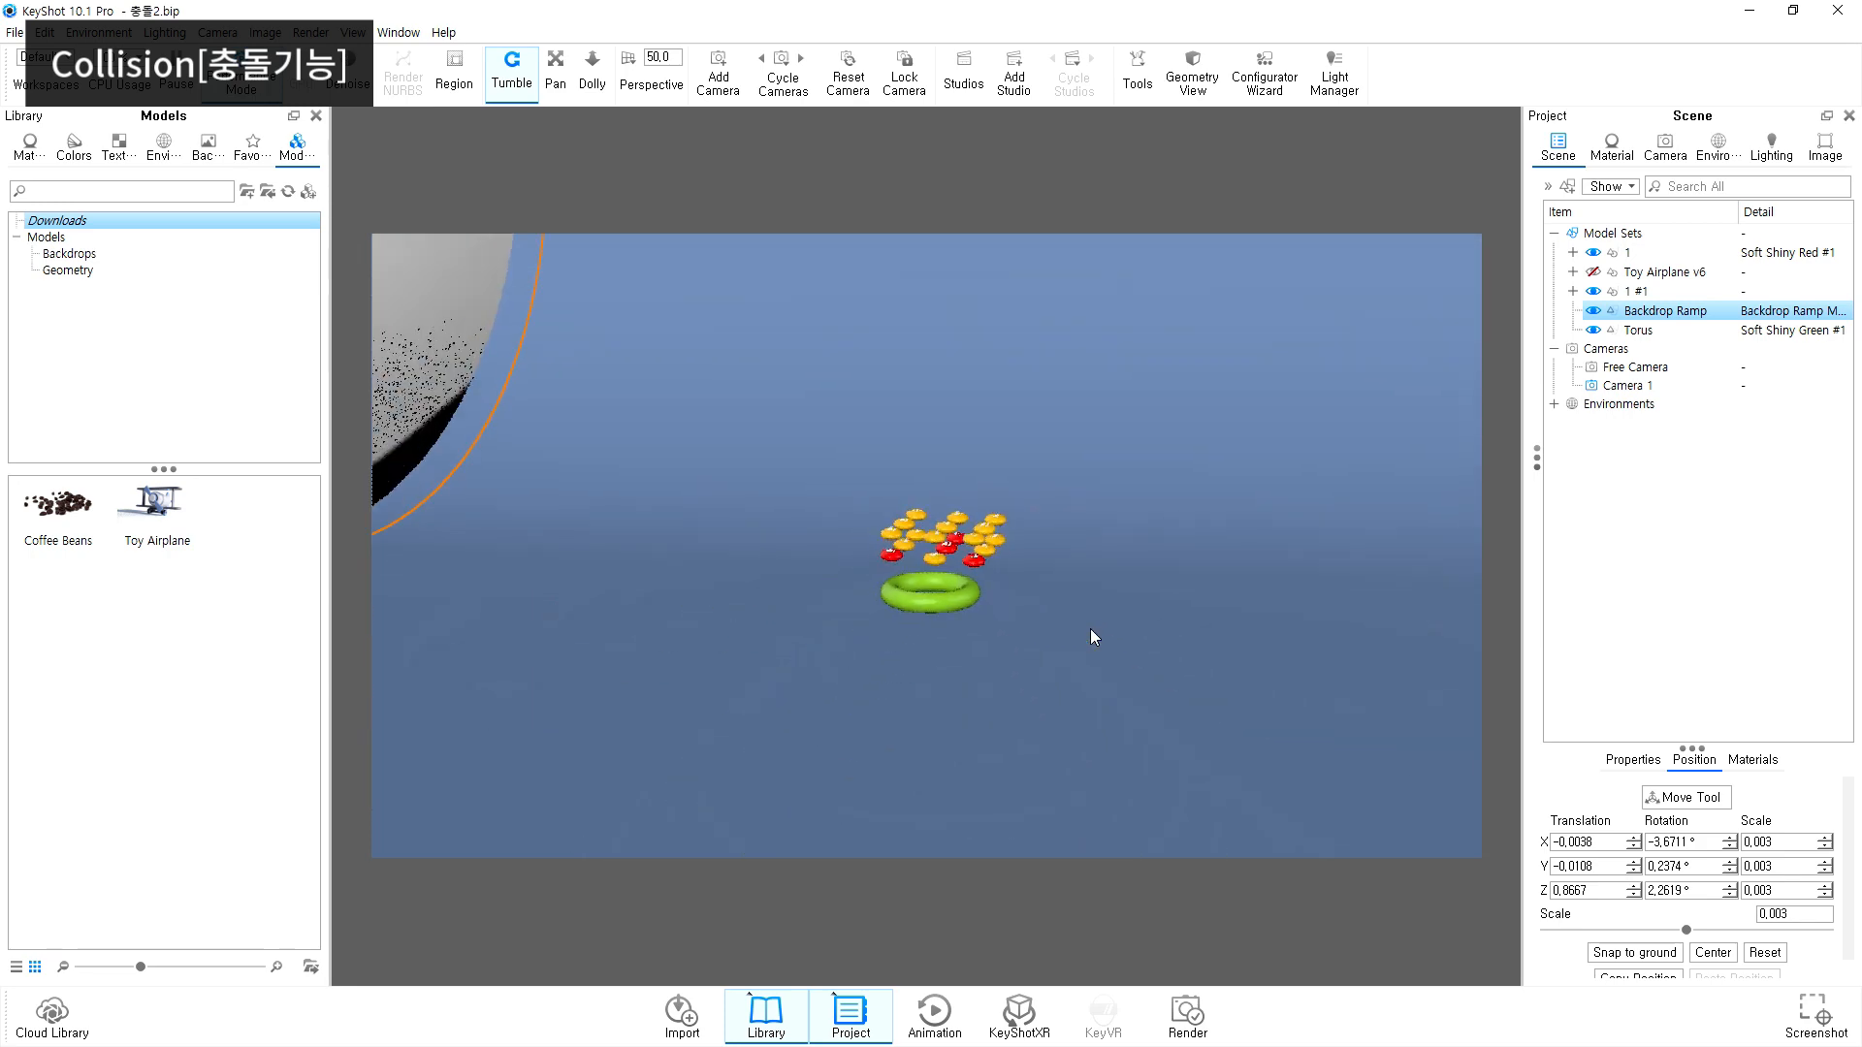
{"action": "left_click_drag", "start_coordinate": [1080, 636], "coordinate": [931, 666]}
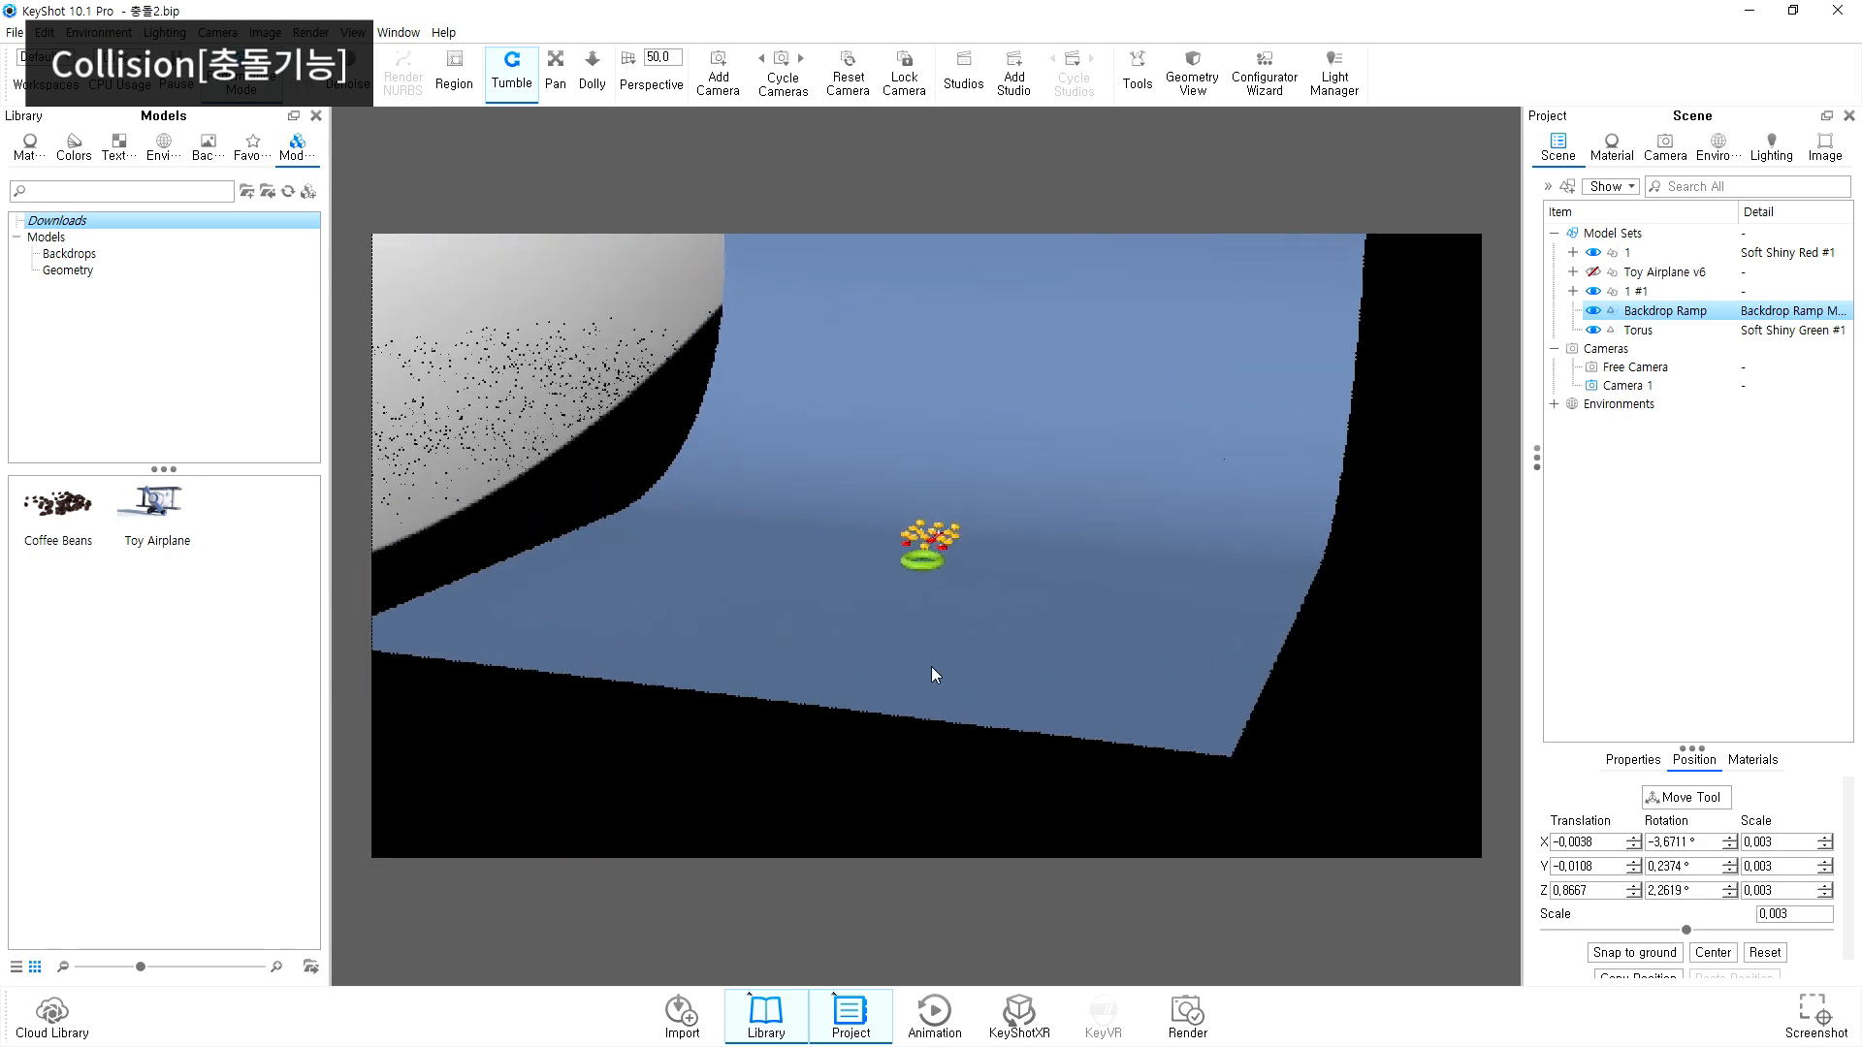
{"action": "scroll", "coordinate": [955, 543], "scroll_direction": "up", "scroll_amount": 7}
{"action": "scroll", "coordinate": [962, 542], "scroll_direction": "up", "scroll_amount": 3}
{"action": "scroll", "coordinate": [986, 663], "scroll_direction": "up", "scroll_amount": 4}
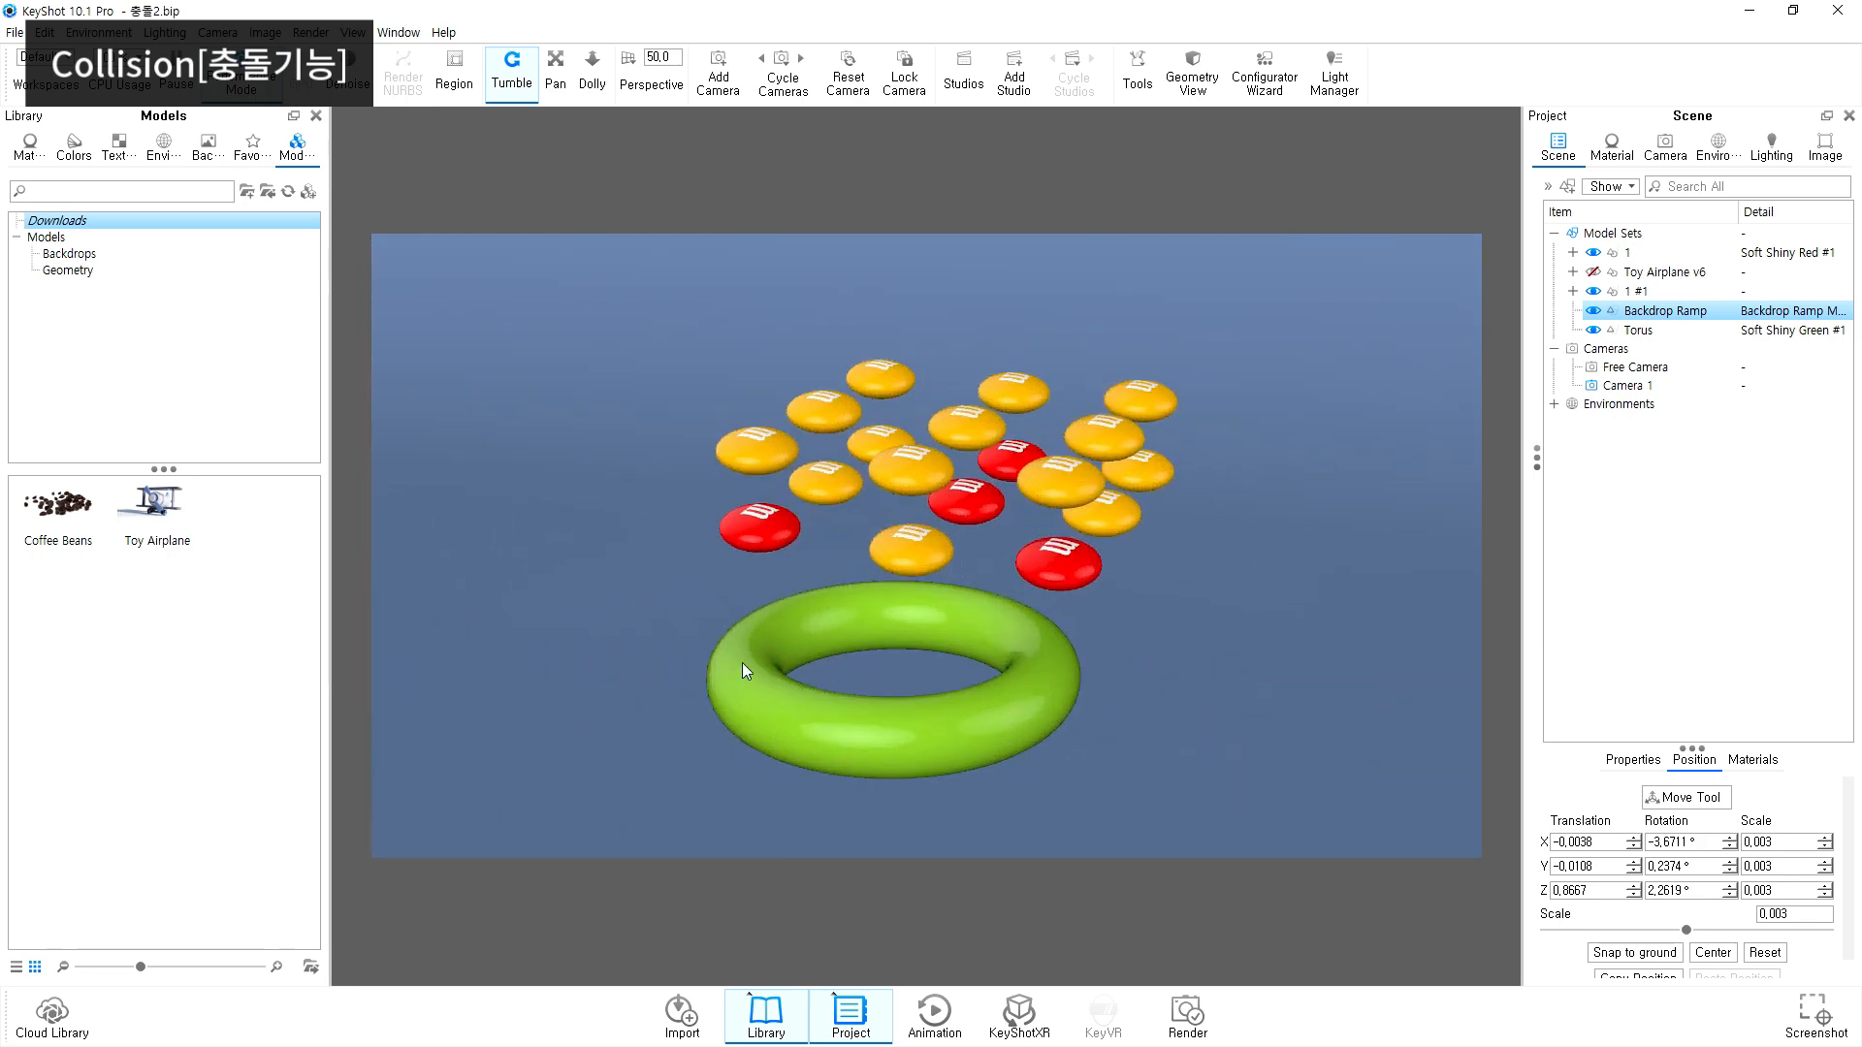
{"action": "left_click_drag", "start_coordinate": [1259, 673], "coordinate": [1313, 693]}
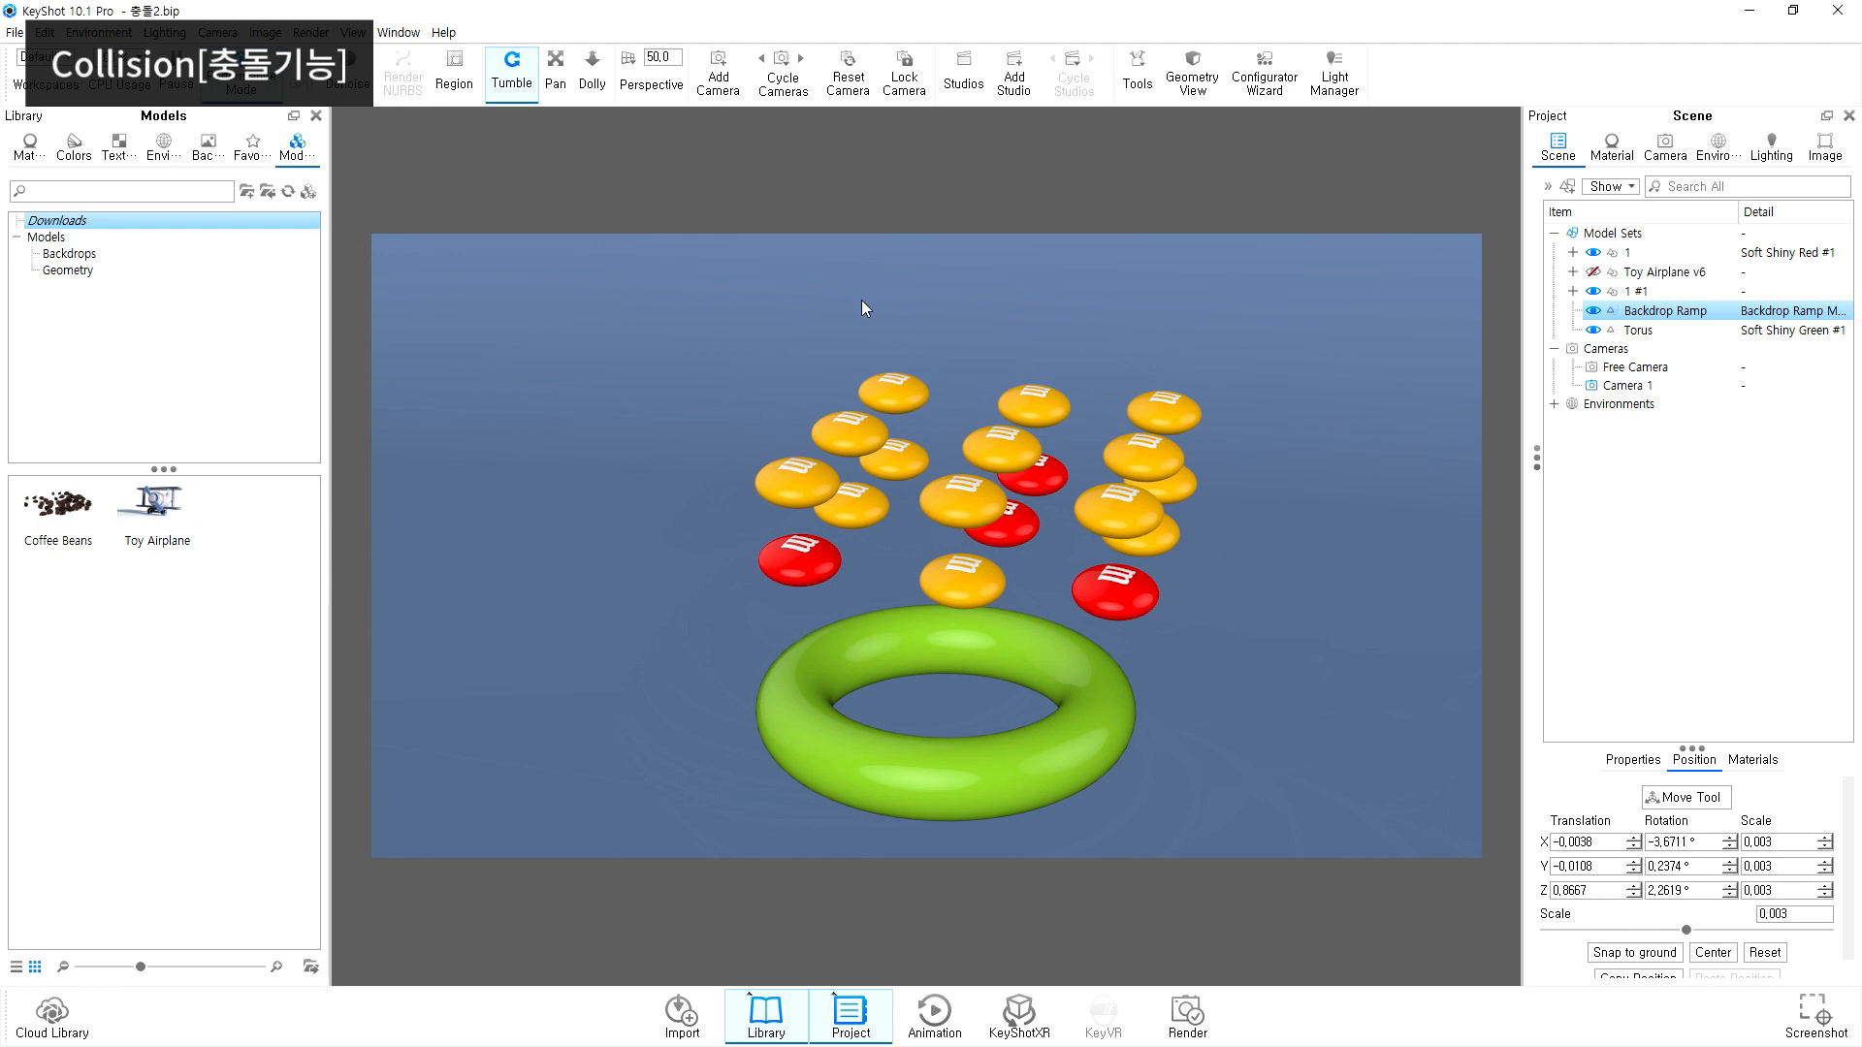
{"action": "left_click_drag", "start_coordinate": [1248, 615], "coordinate": [1199, 599]}
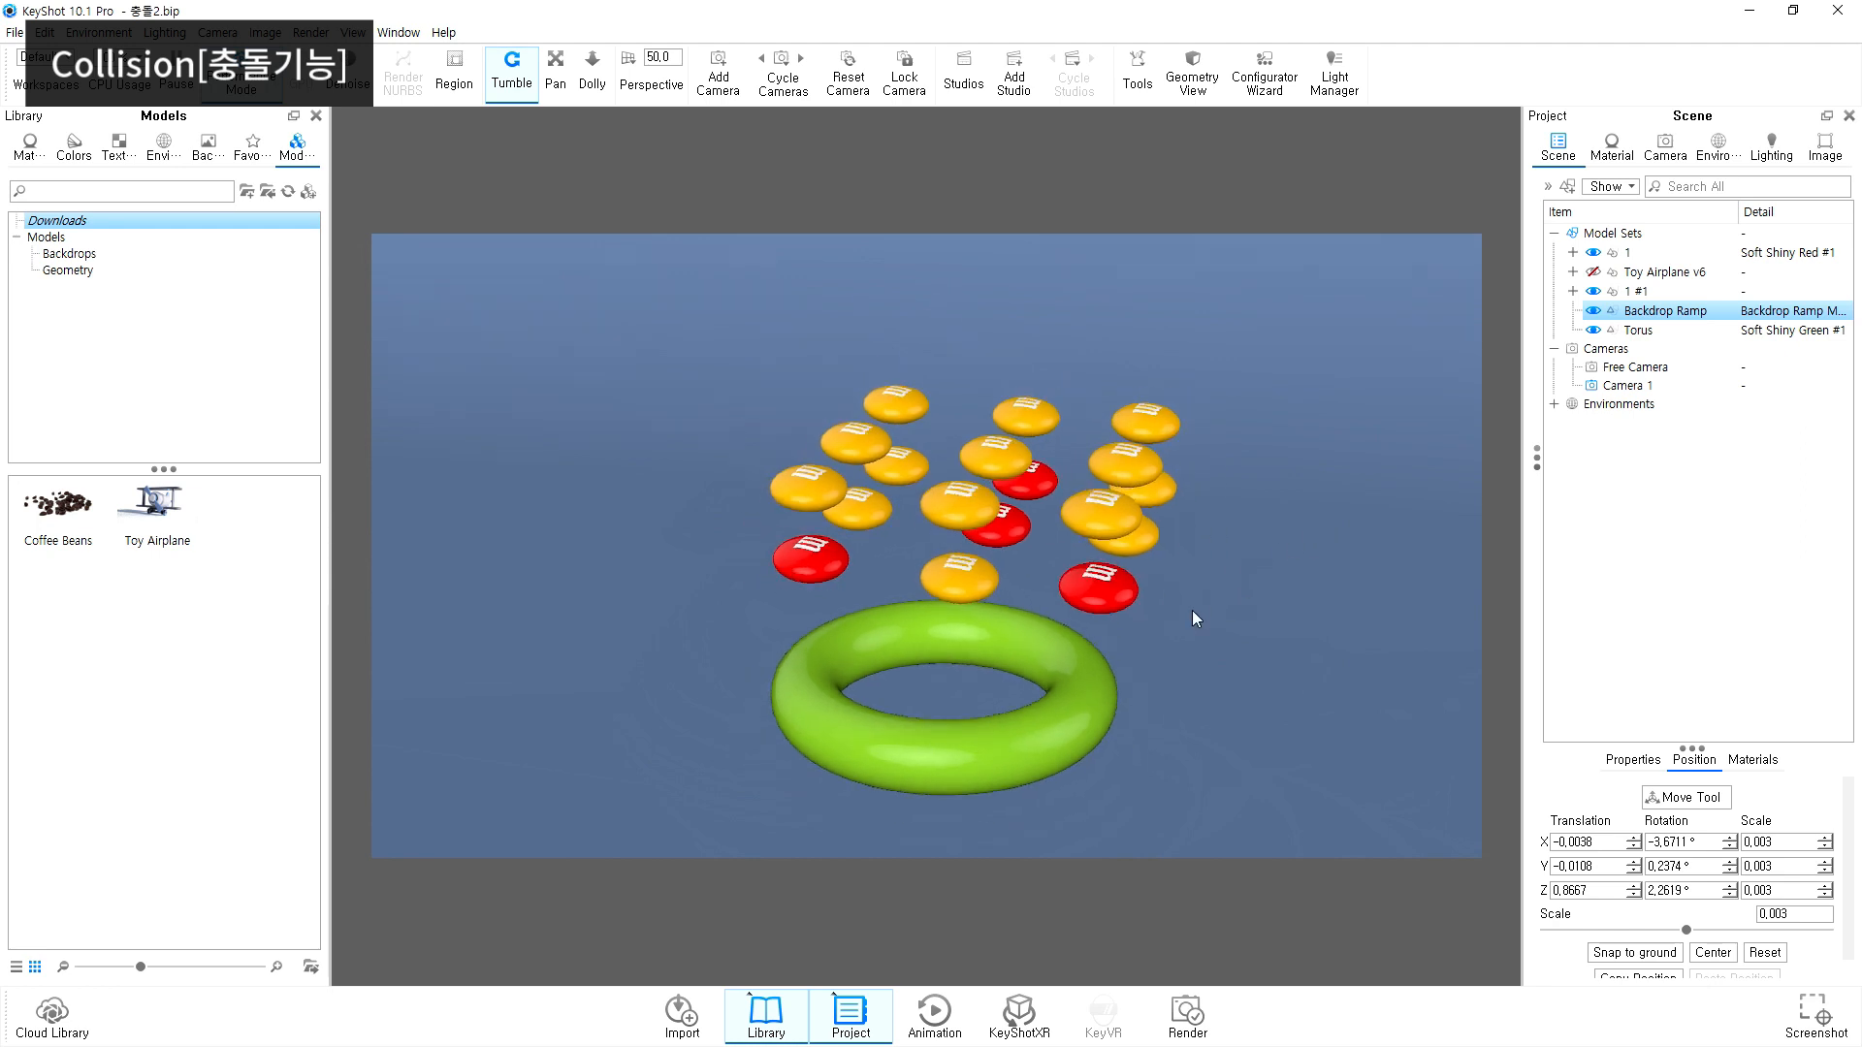
{"action": "middle_click_drag", "start_coordinate": [1156, 698], "coordinate": [1123, 638]}
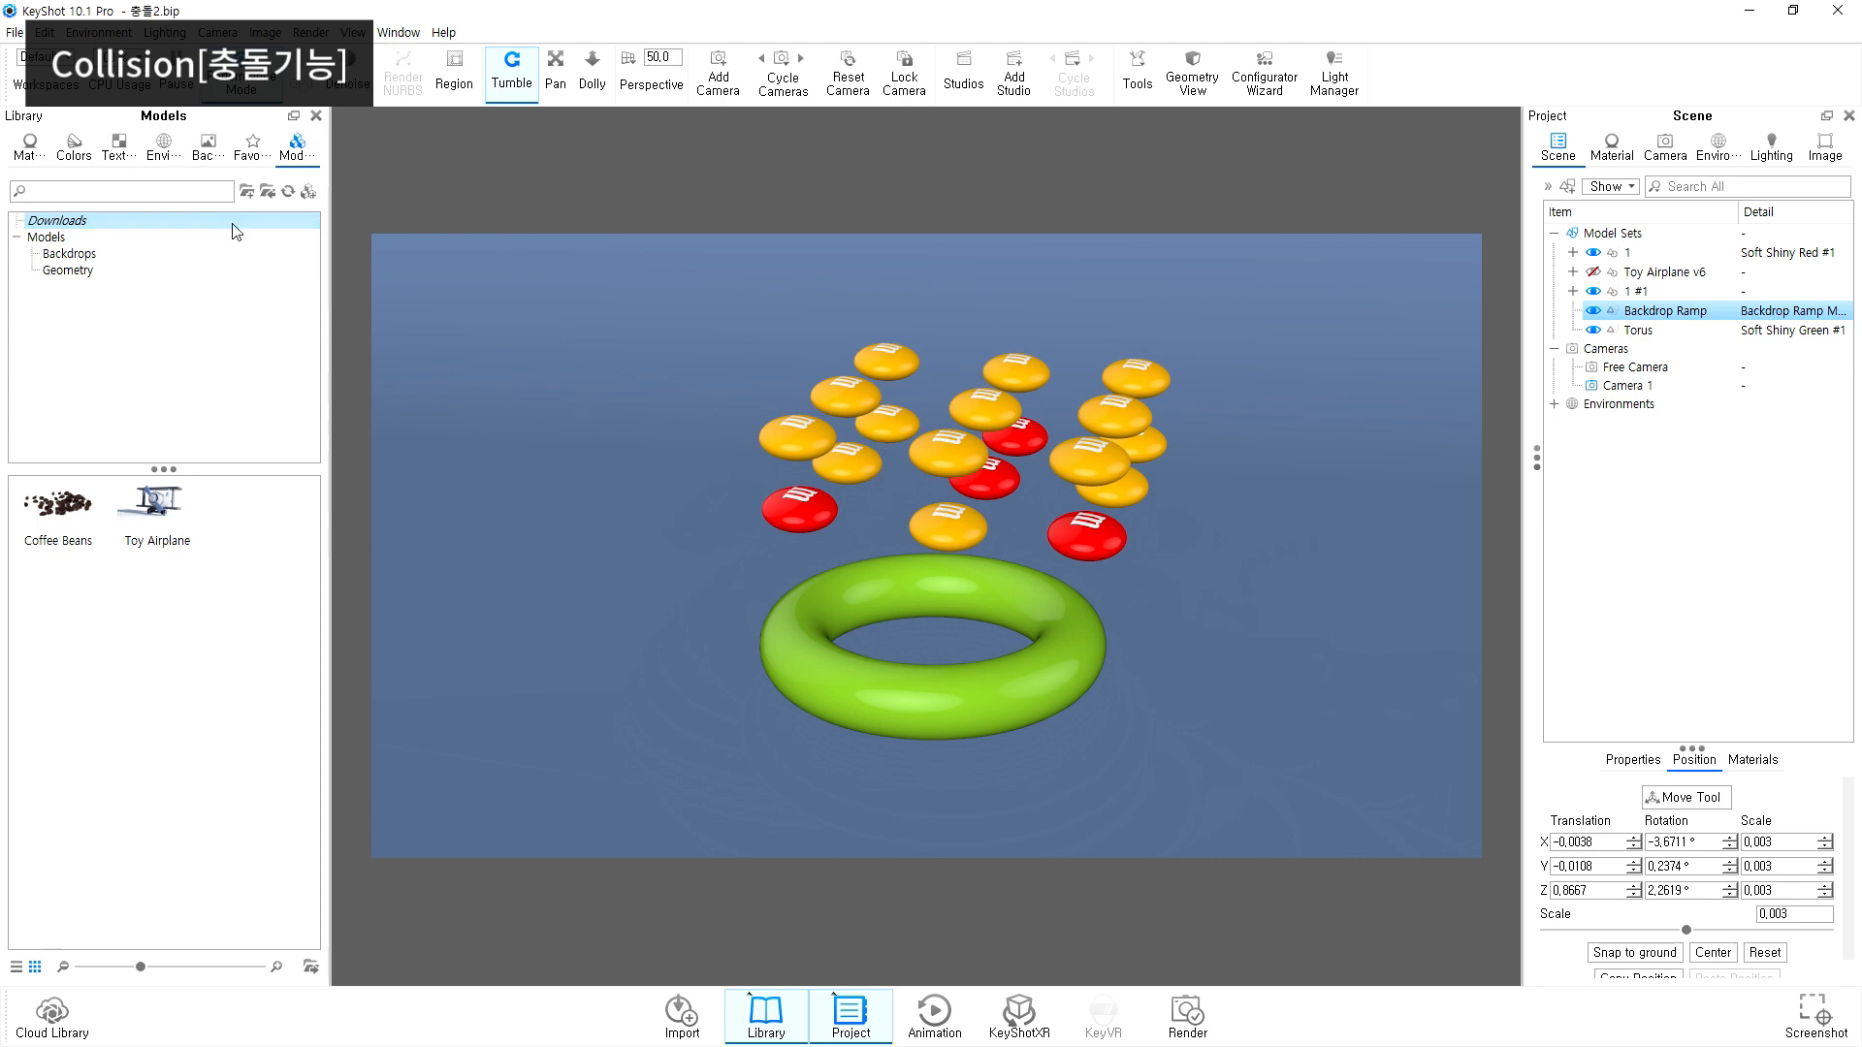
{"action": "left_click", "coordinate": [139, 239]}
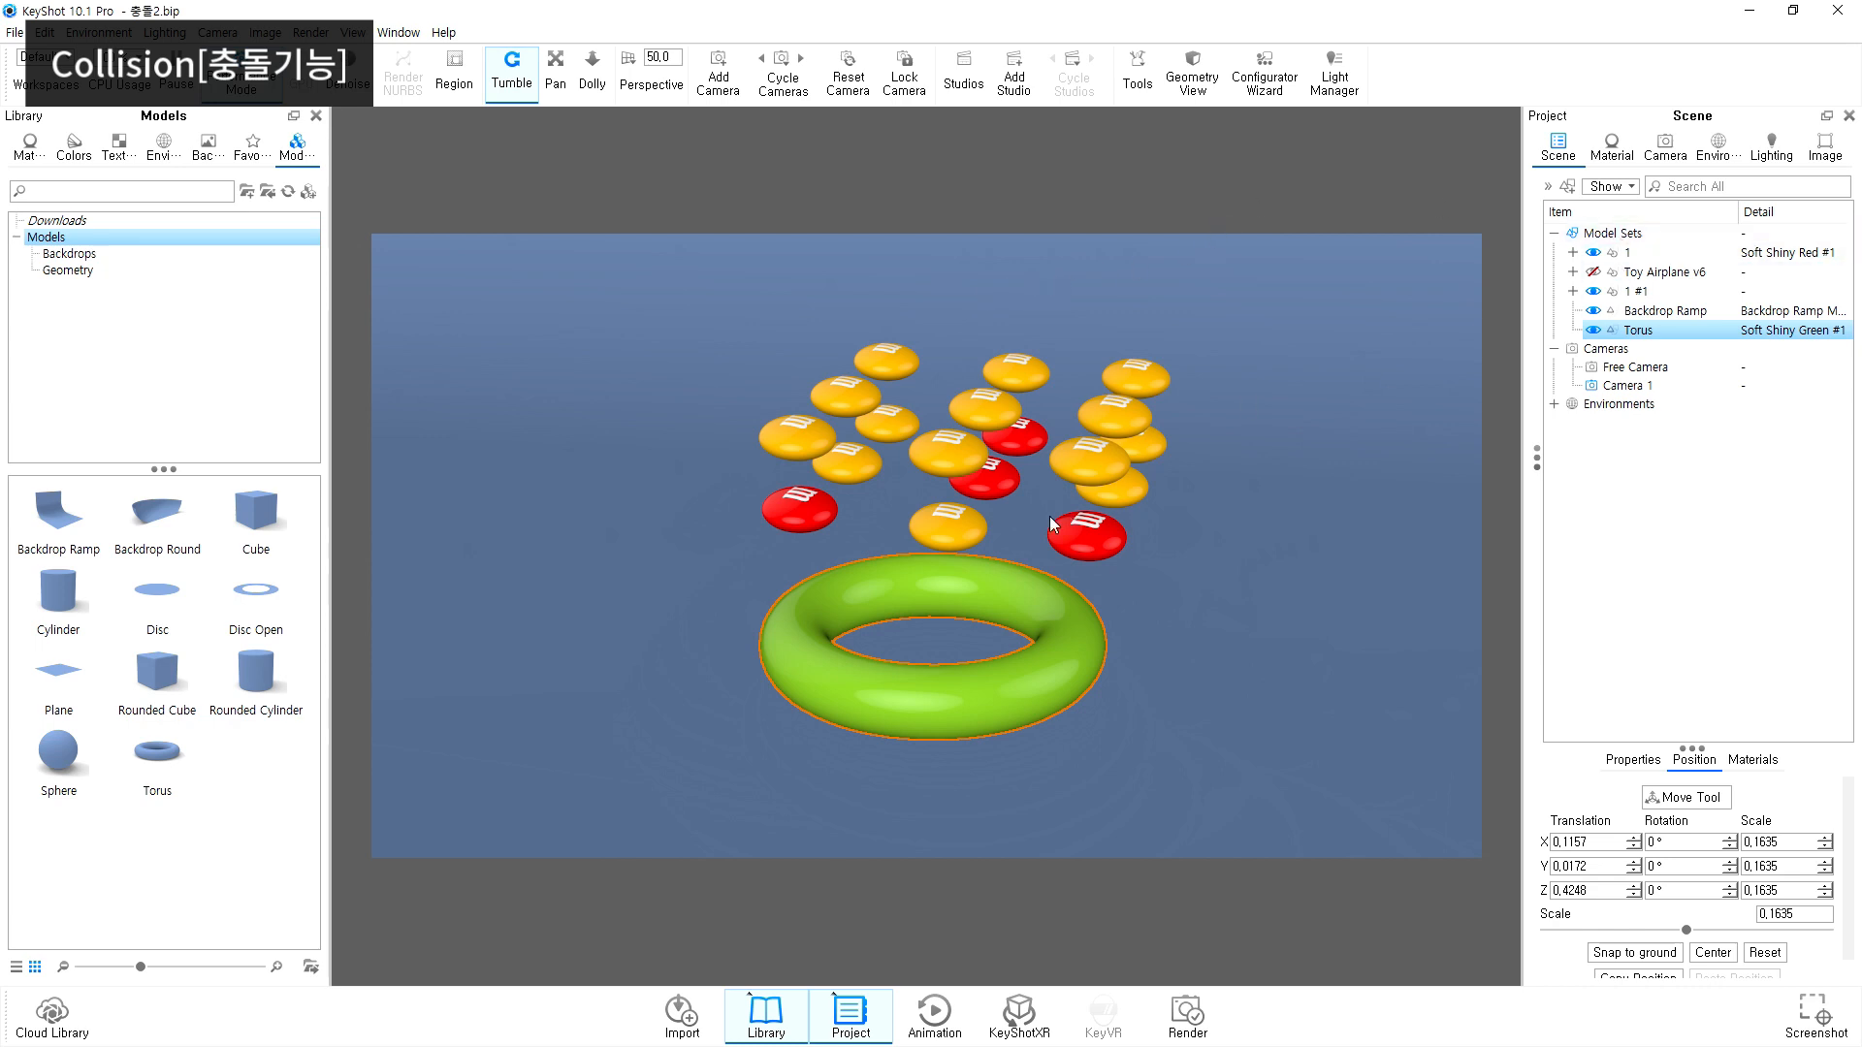
Step: Raise both candy groups, 1 and 1 #1, by 0.01 in along Y using the Move Tool with Collision and As Parts disabled
{"action": "left_click", "coordinate": [1660, 254]}
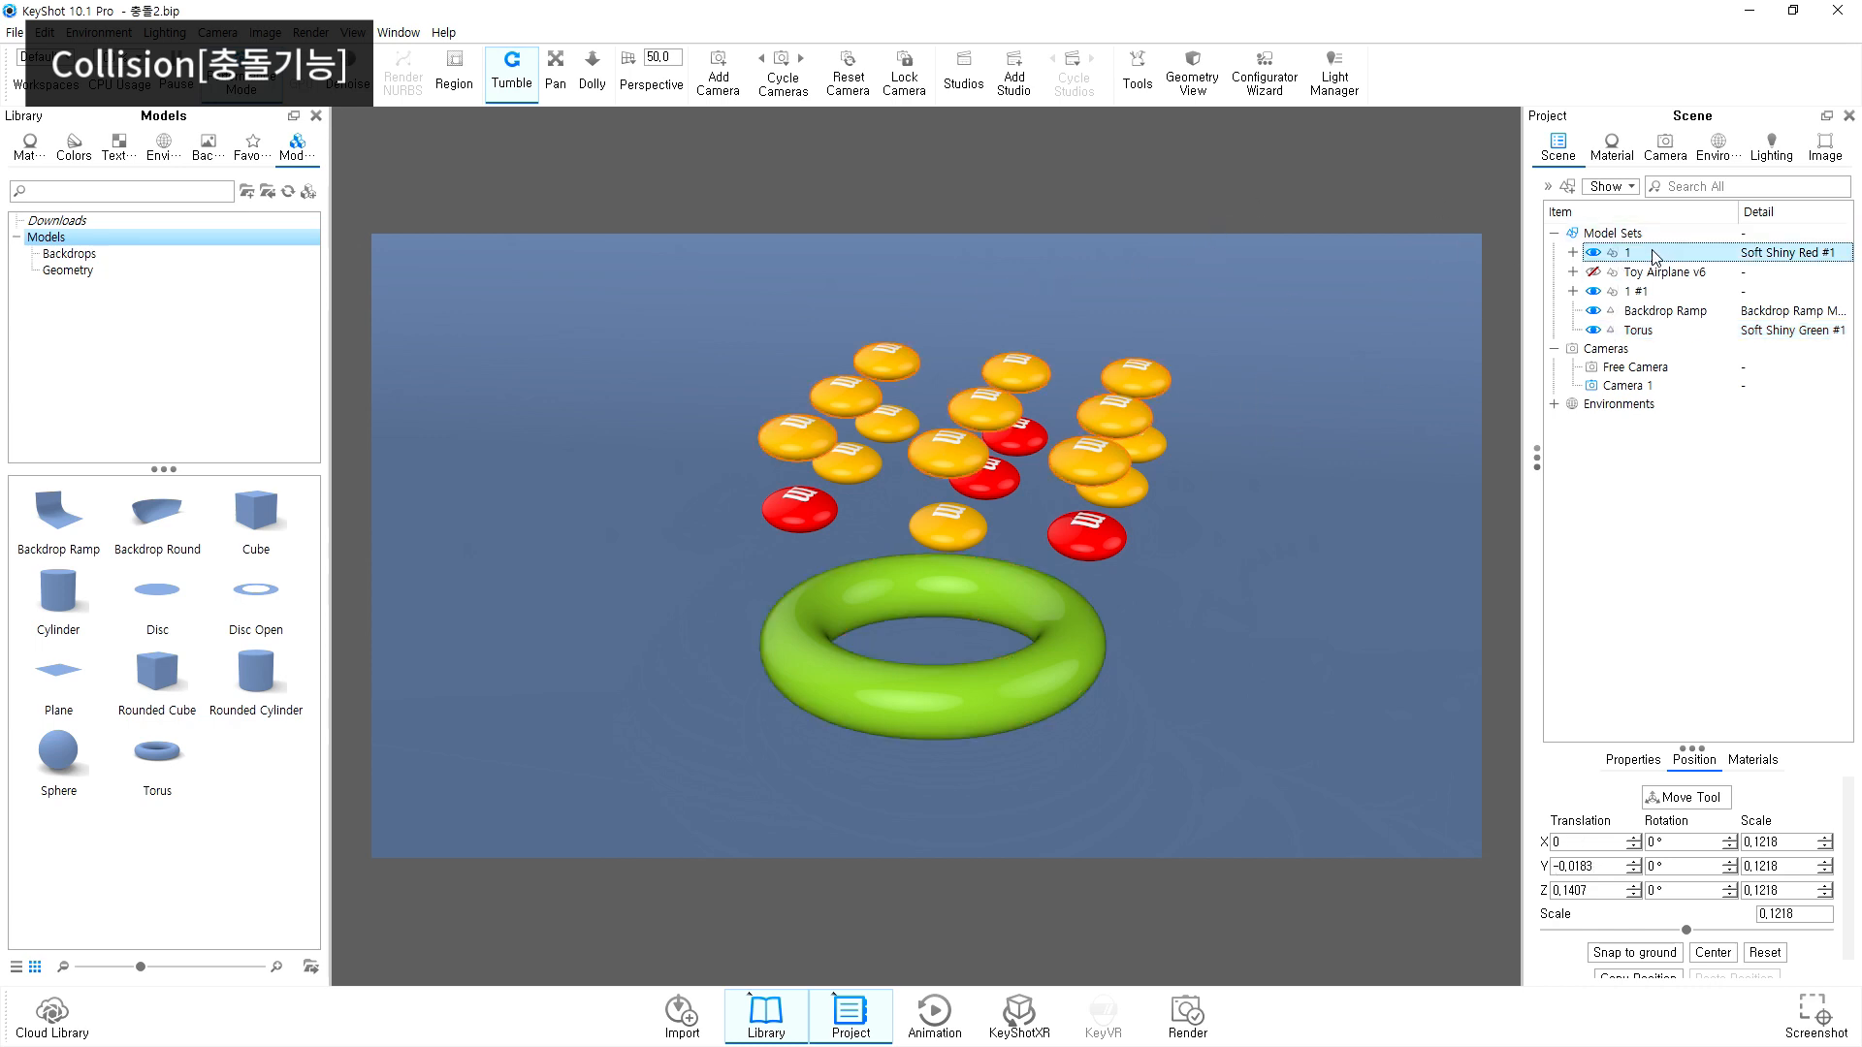
{"action": "left_click", "coordinate": [1637, 293], "text": "ctrl"}
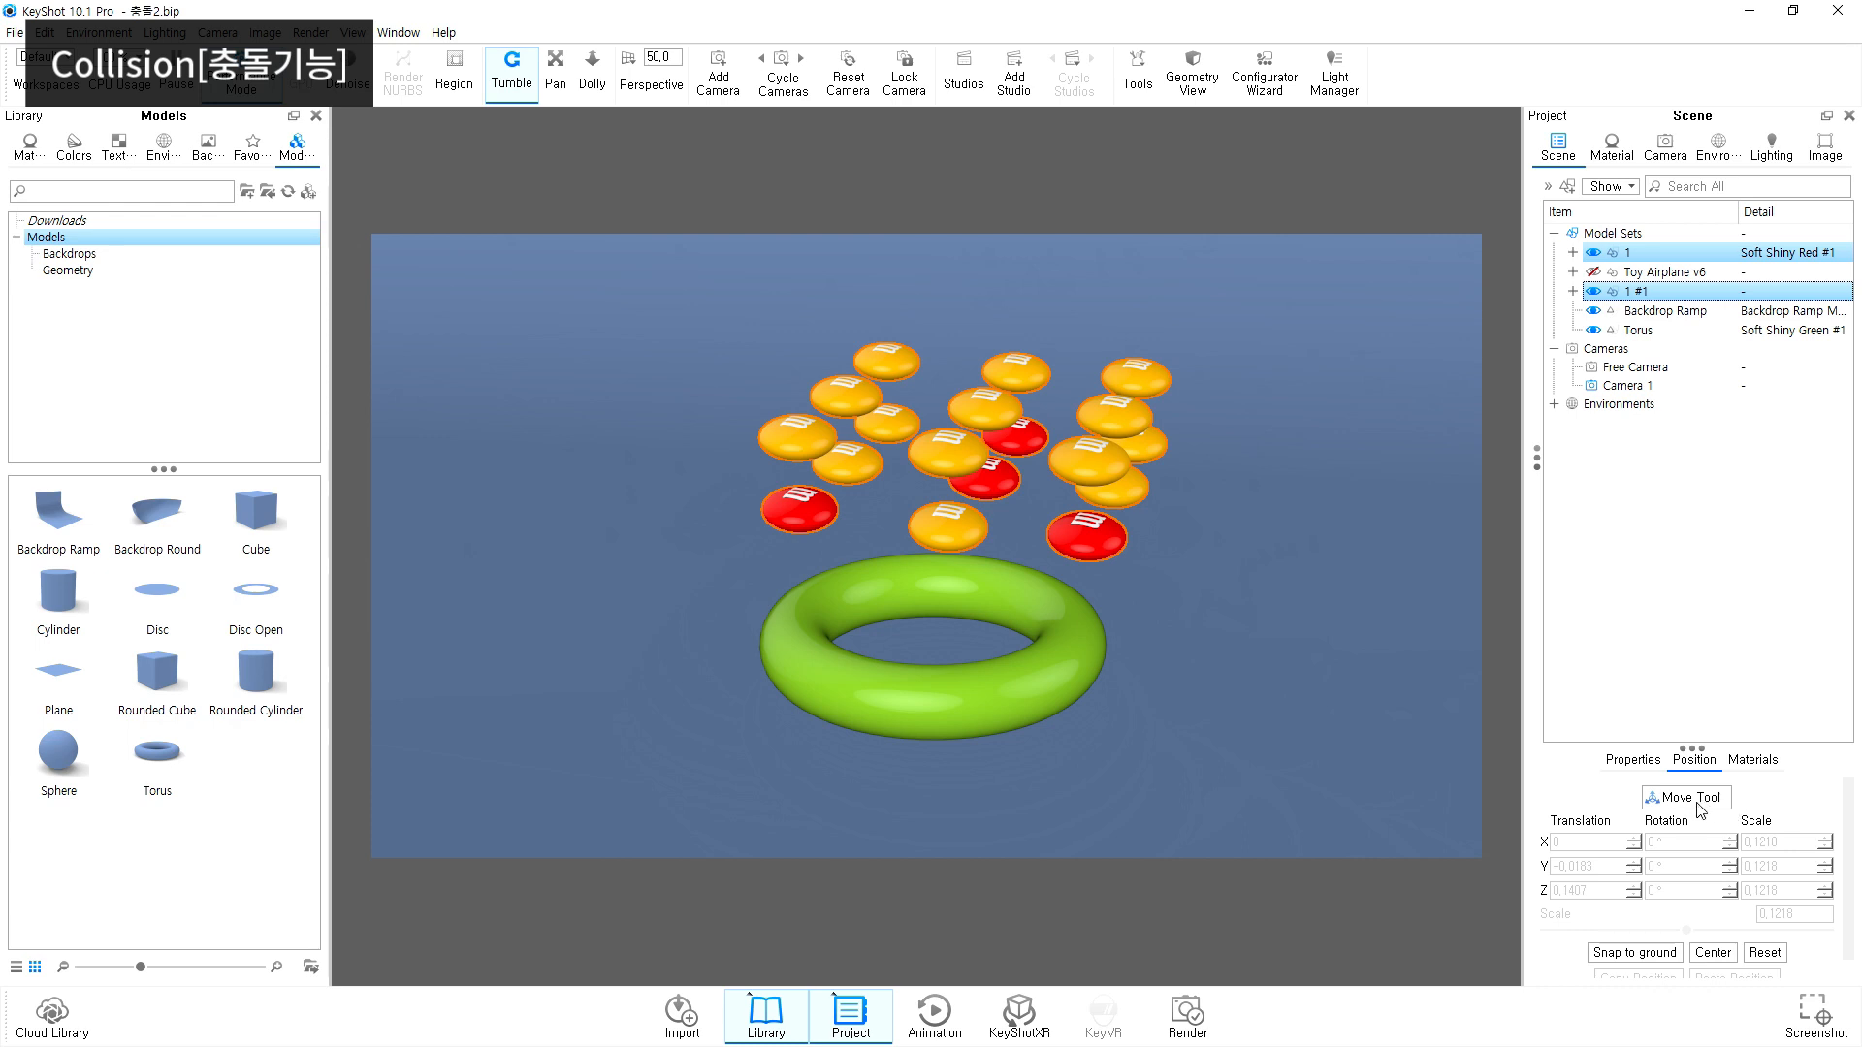
{"action": "right_click", "coordinate": [1624, 254]}
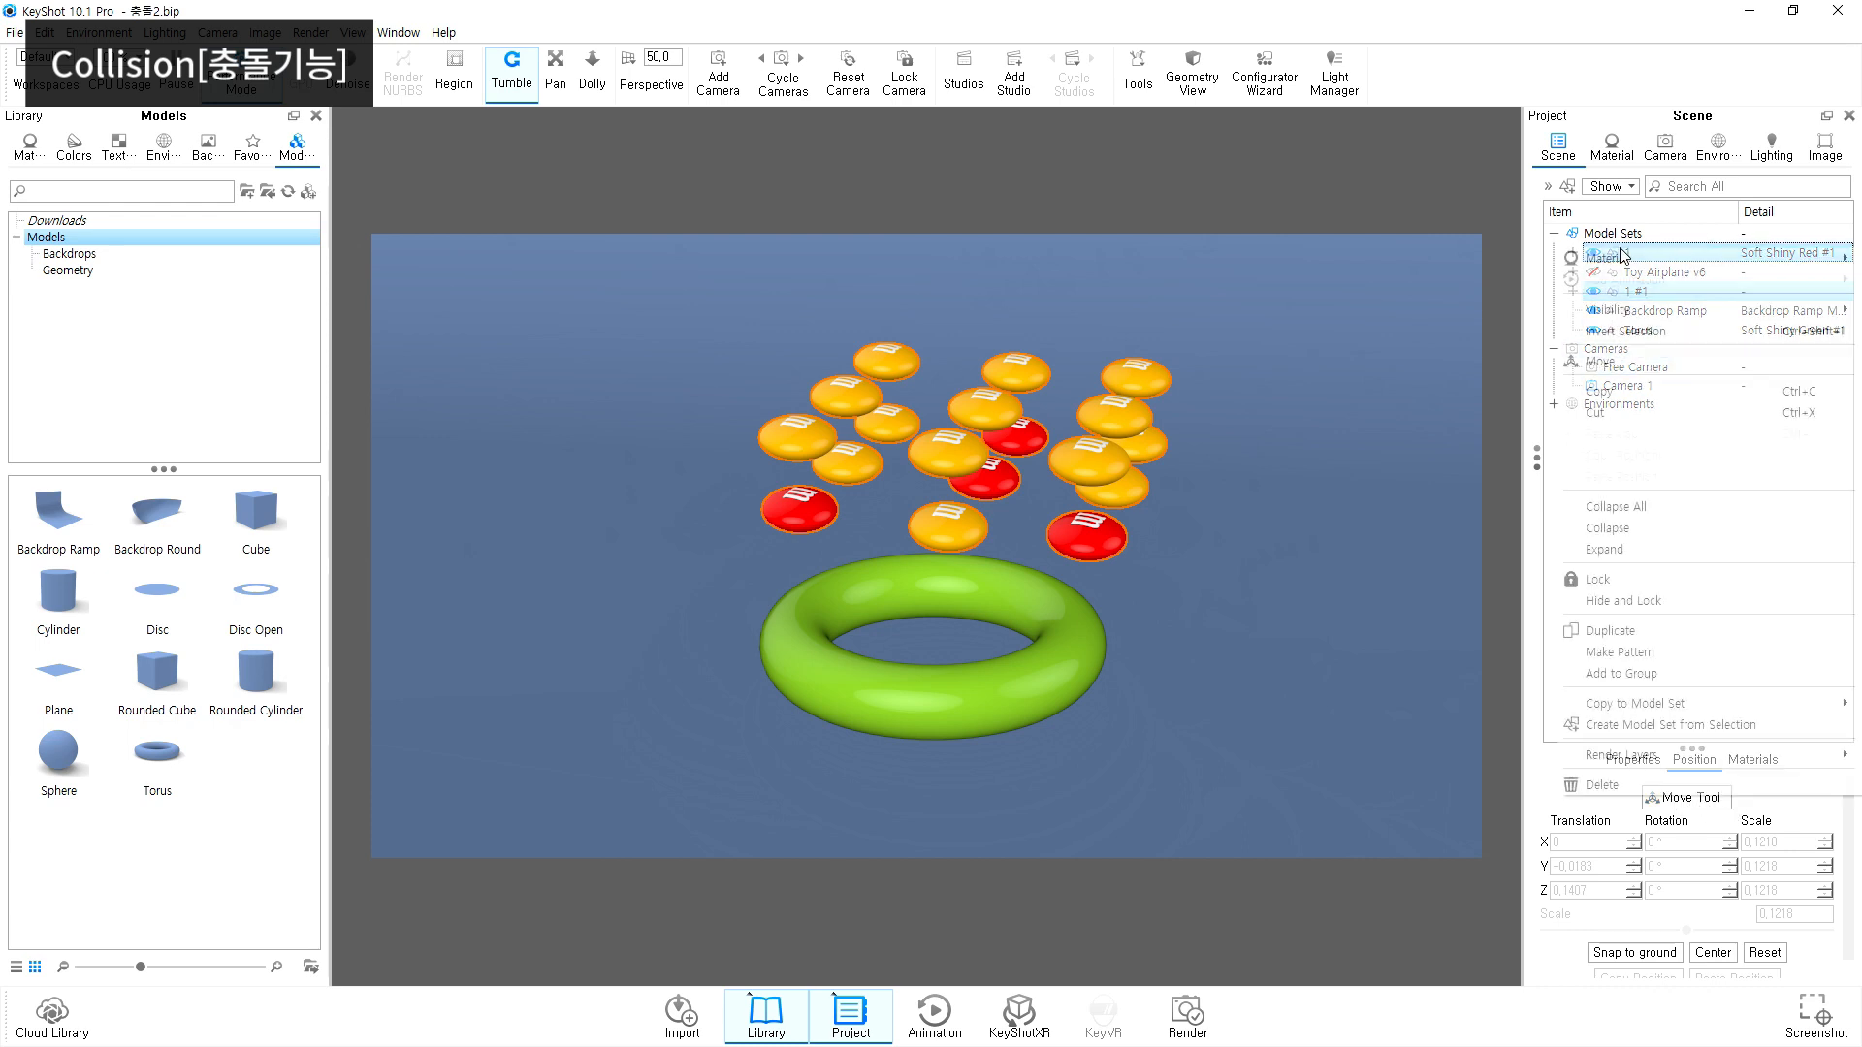
{"action": "left_click", "coordinate": [1625, 368]}
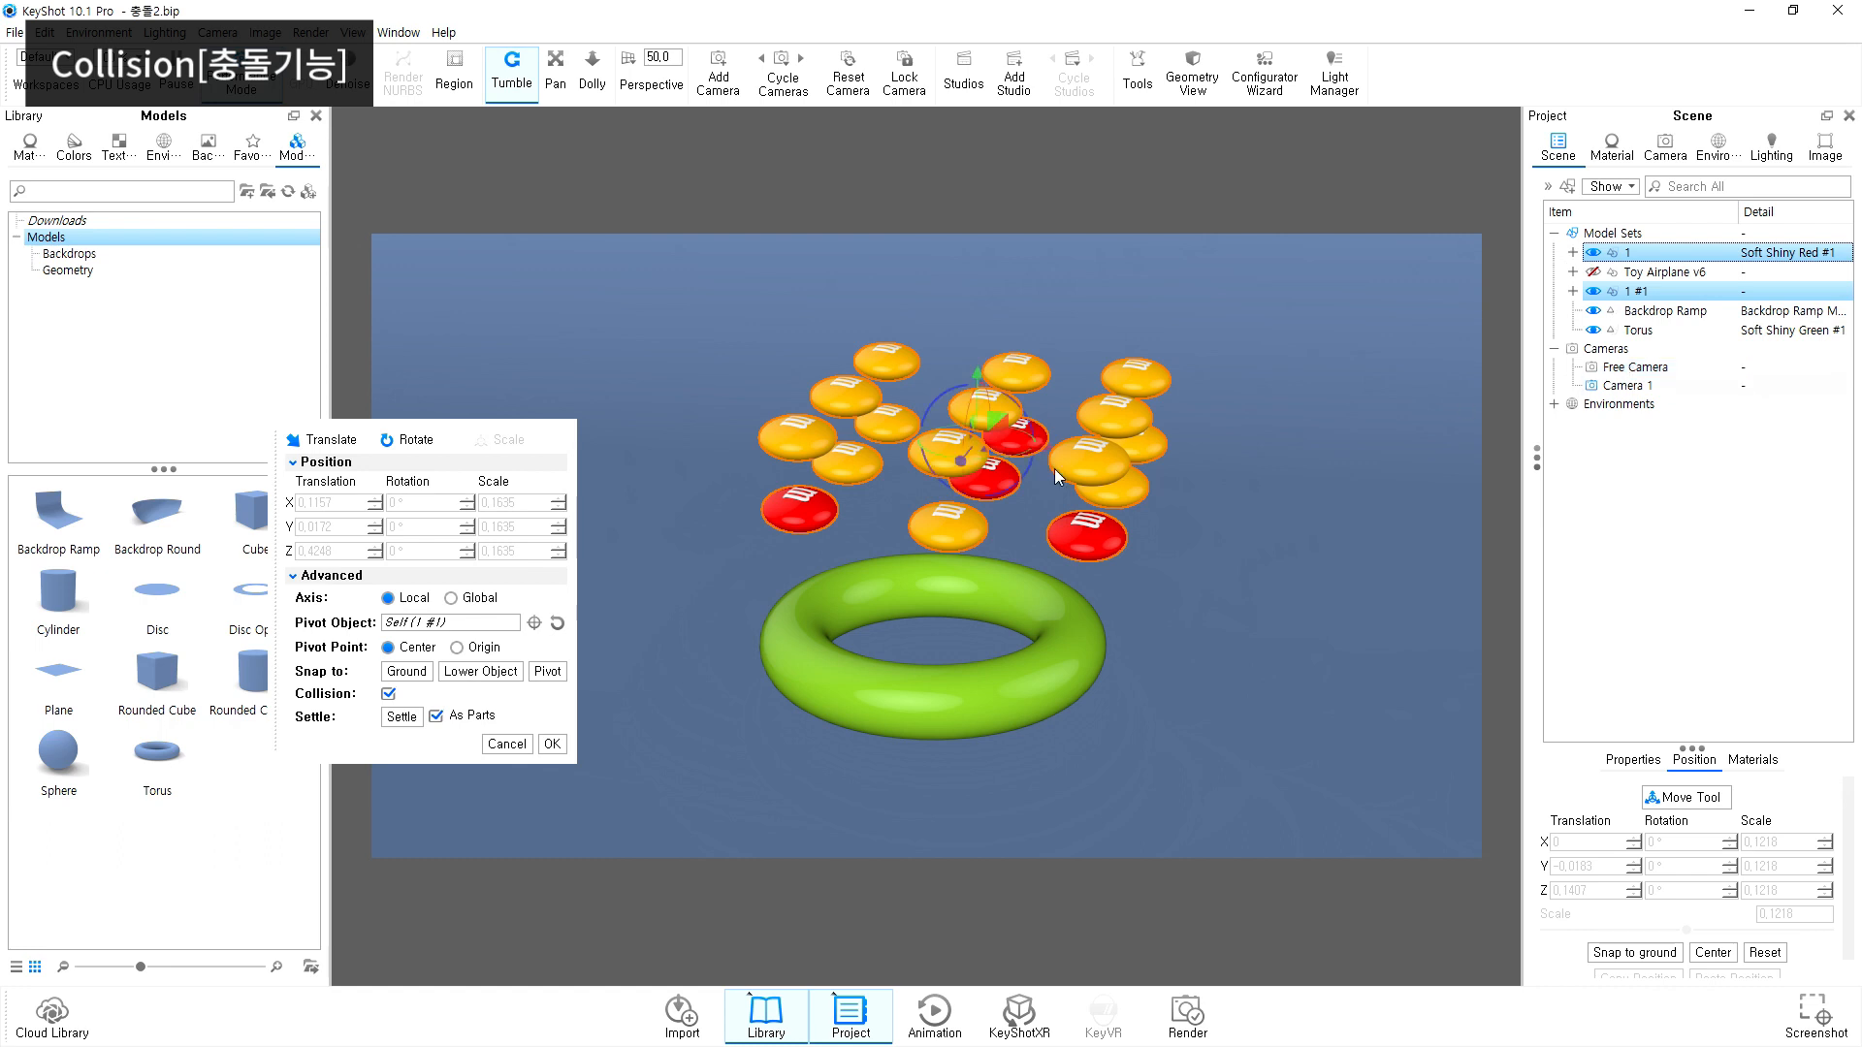
{"action": "left_click", "coordinate": [292, 579]}
{"action": "left_click_drag", "start_coordinate": [467, 488], "coordinate": [598, 380]}
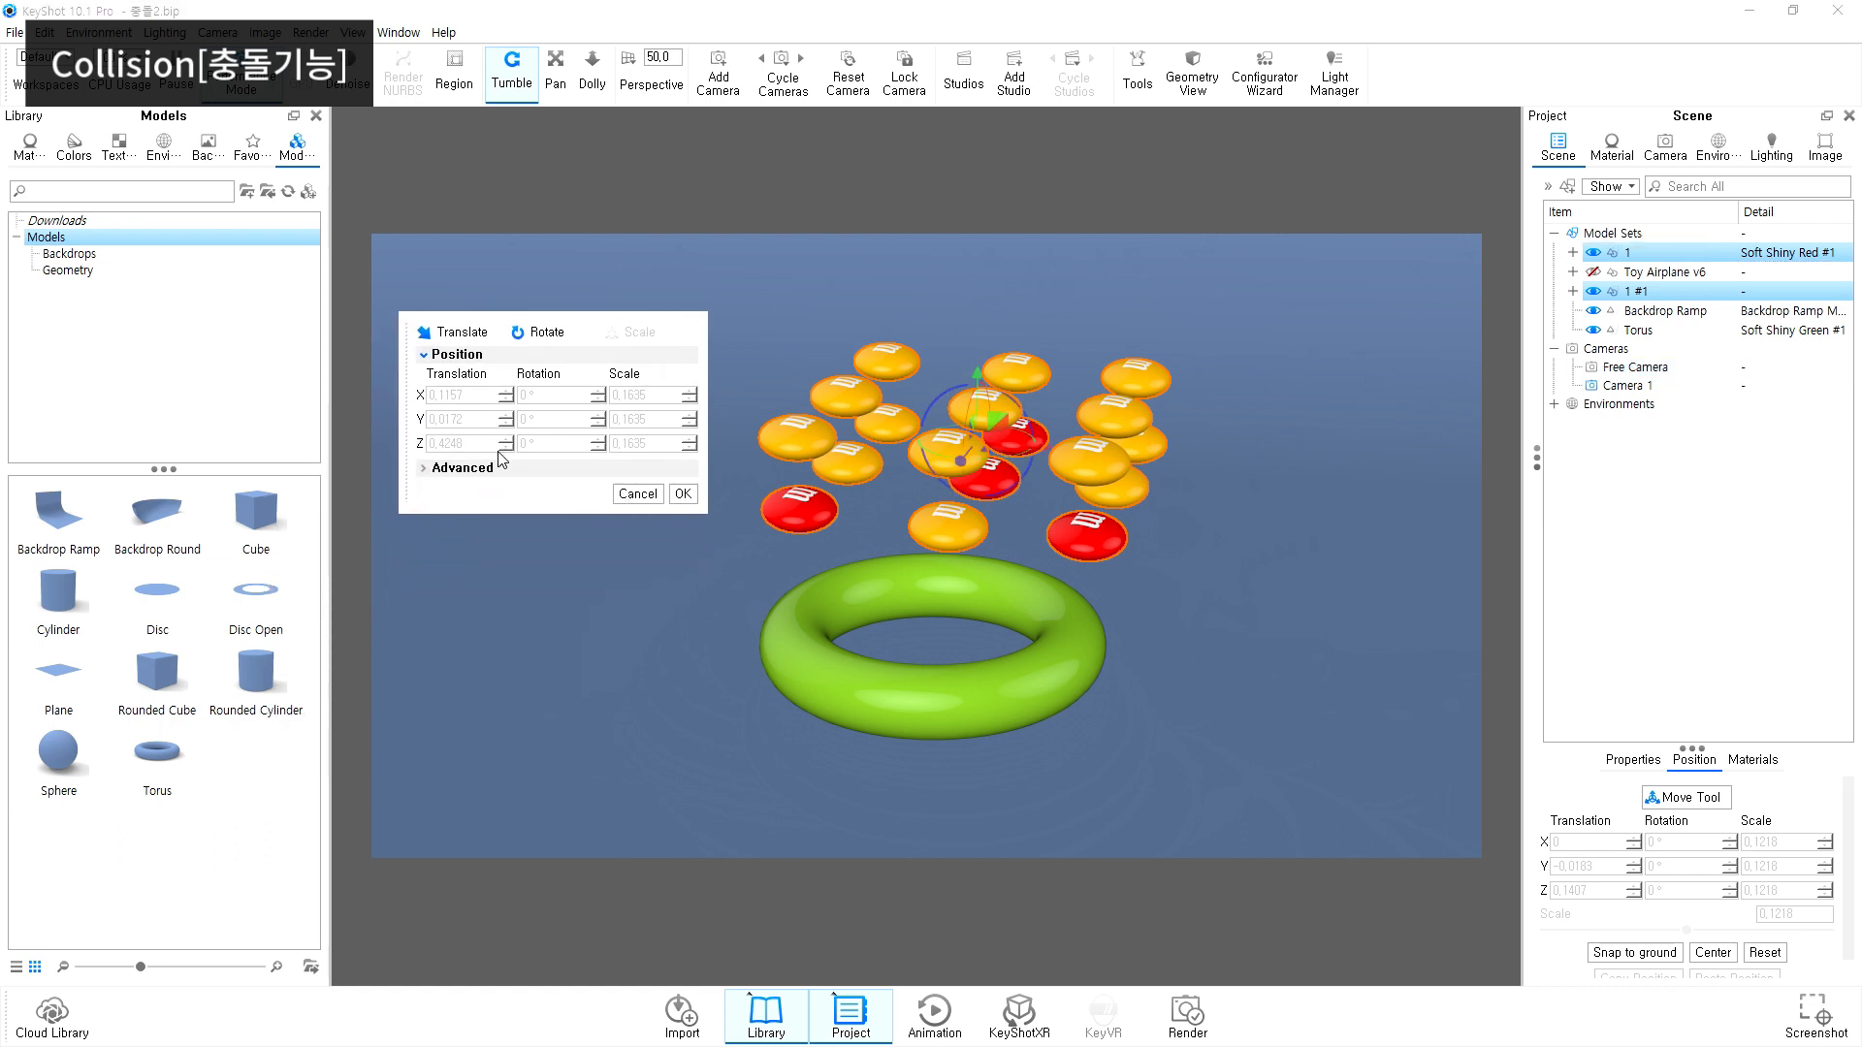
{"action": "left_click", "coordinate": [424, 468]}
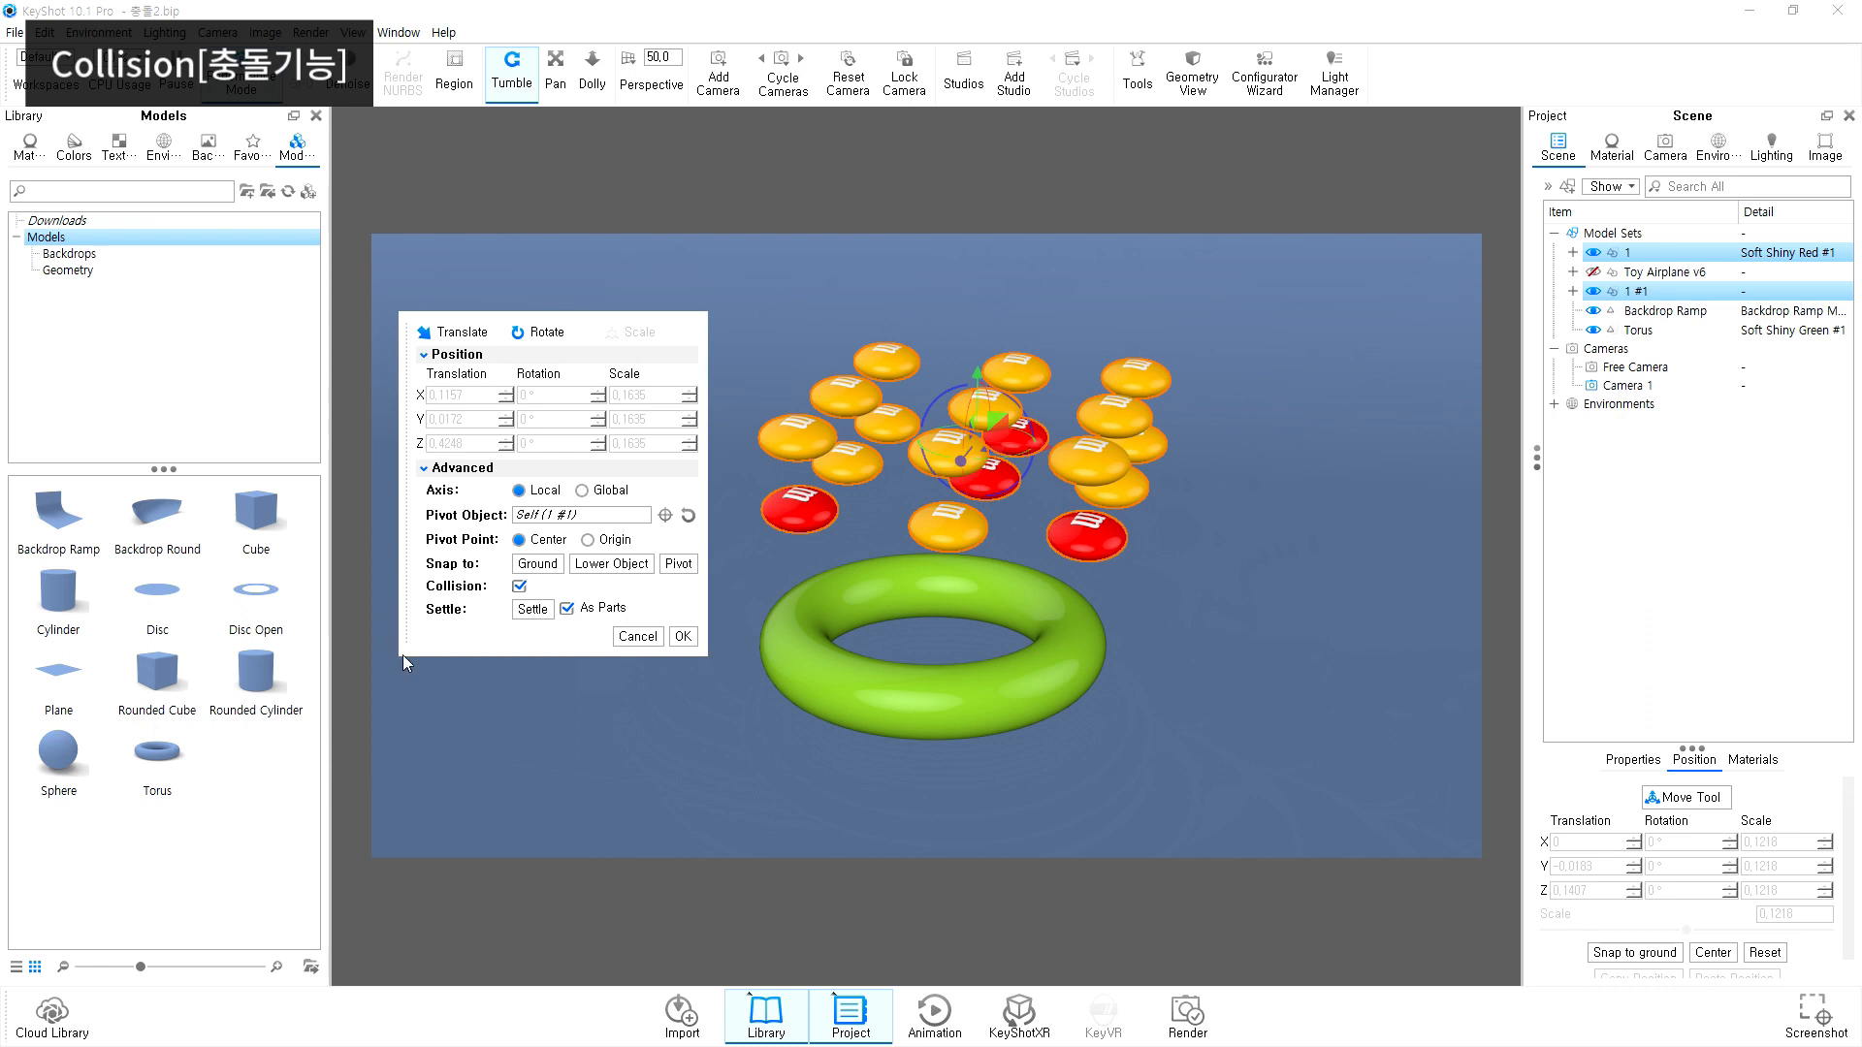
{"action": "left_click", "coordinate": [518, 586]}
{"action": "left_click", "coordinate": [568, 608]}
{"action": "mouse_move", "coordinate": [979, 375]}
{"action": "left_mouse_down"}
{"action": "mouse_move", "coordinate": [970, 568]}
{"action": "mouse_move", "coordinate": [951, 353]}
{"action": "left_mouse_up"}
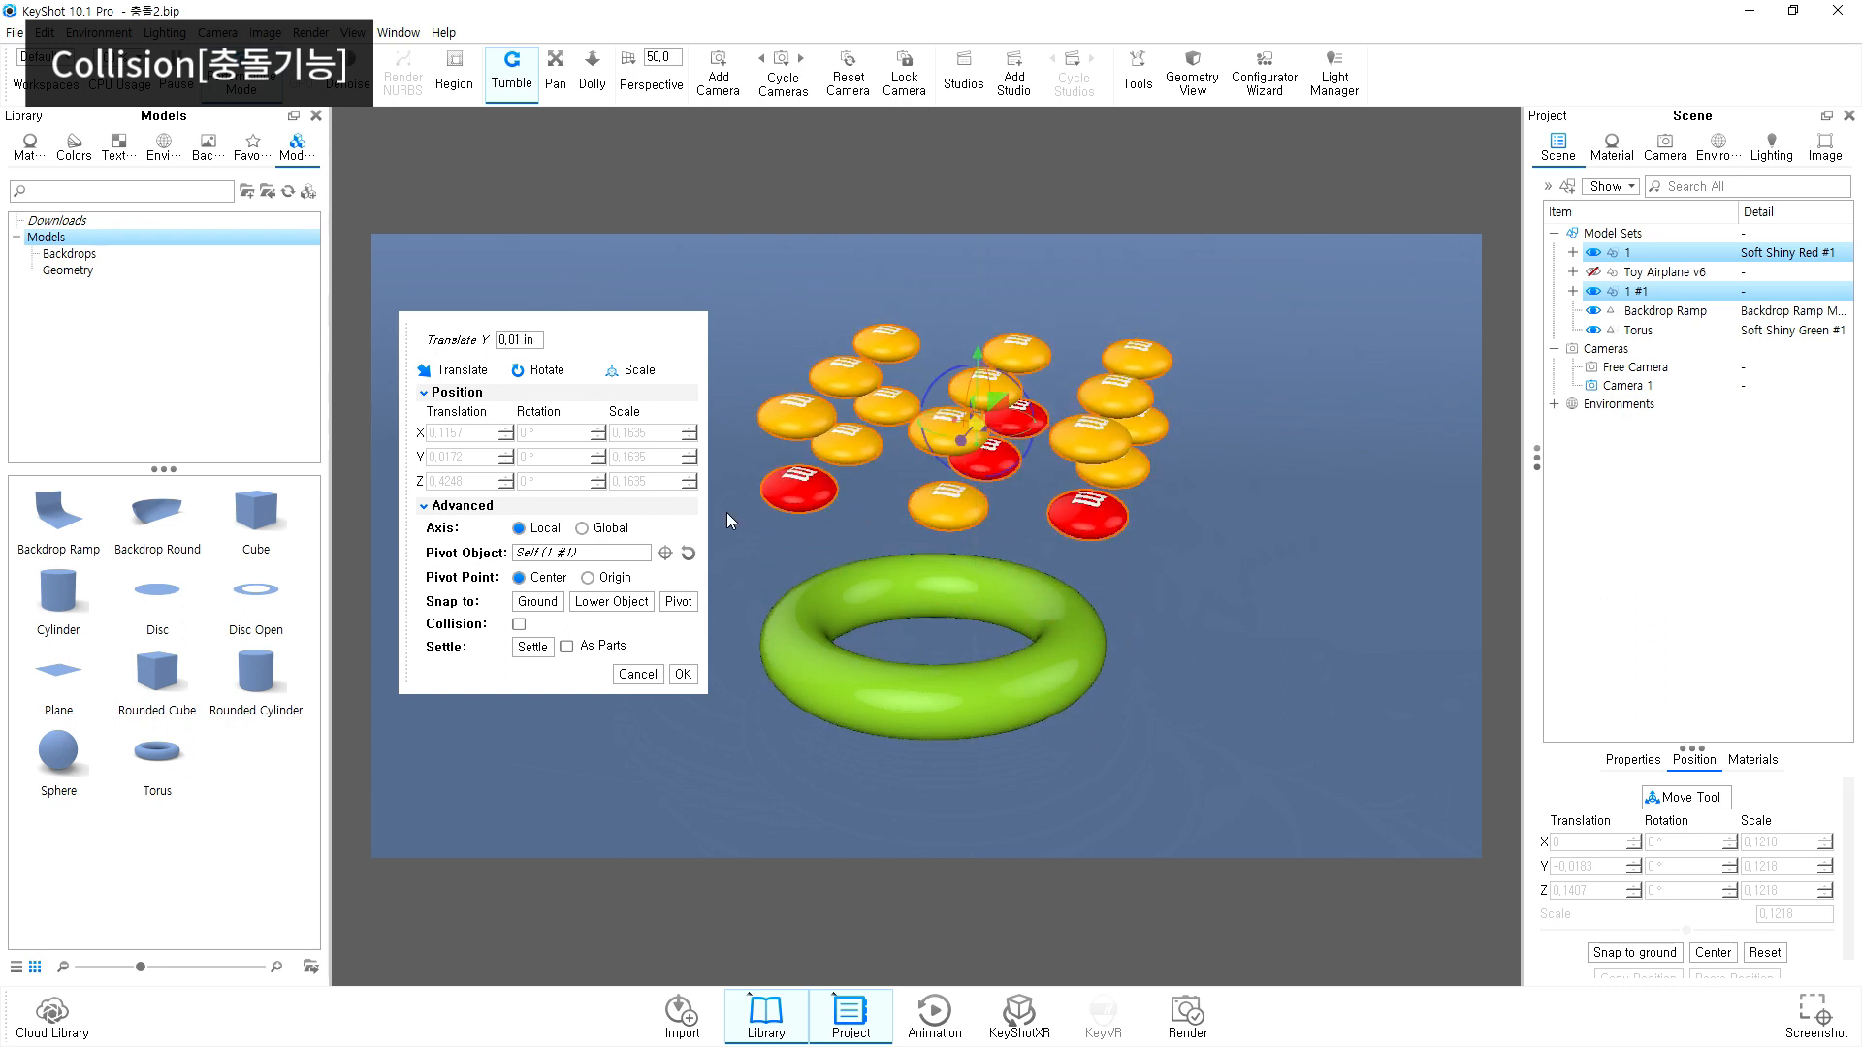
Step: Enable Collision and lower both candy groups along Y toward the torus by about 0.018 in
{"action": "left_click", "coordinate": [519, 623]}
{"action": "left_click_drag", "start_coordinate": [977, 353], "coordinate": [958, 719]}
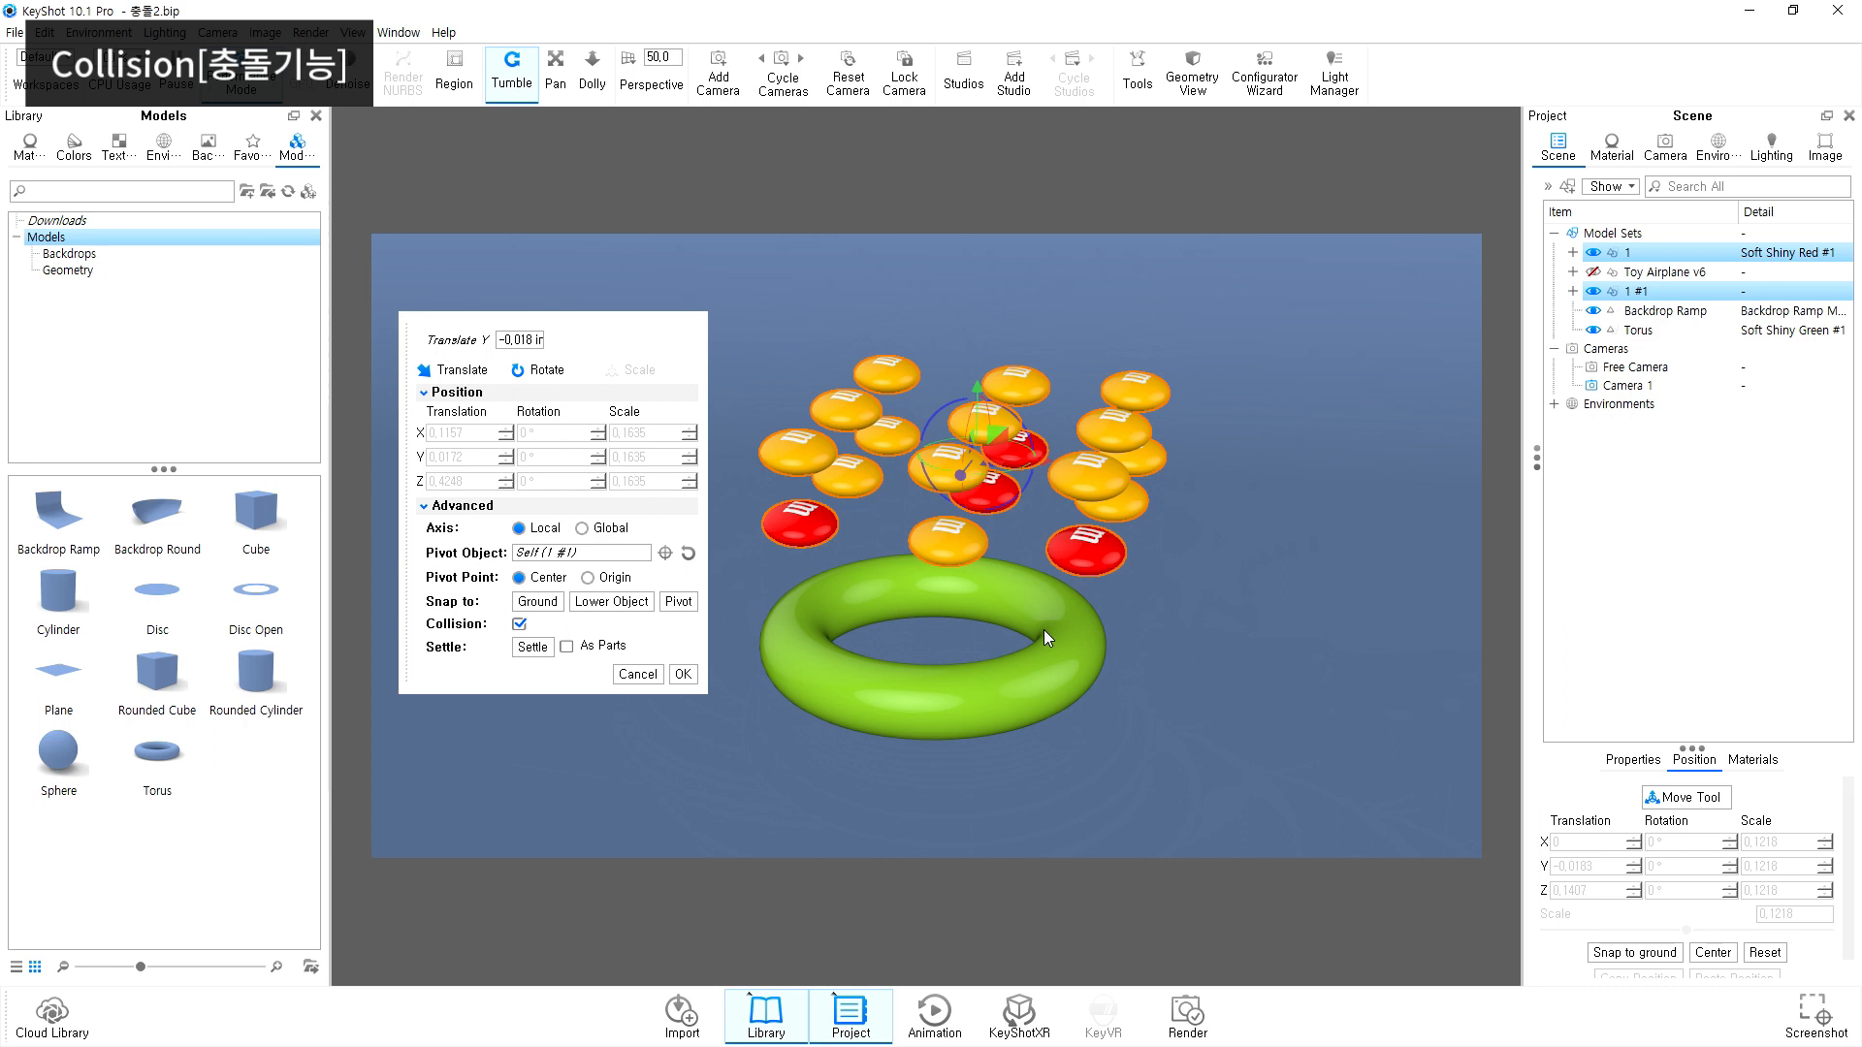
{"action": "mouse_move", "coordinate": [979, 387]}
{"action": "left_mouse_down"}
{"action": "mouse_move", "coordinate": [974, 328]}
{"action": "mouse_move", "coordinate": [979, 387]}
{"action": "left_mouse_up"}
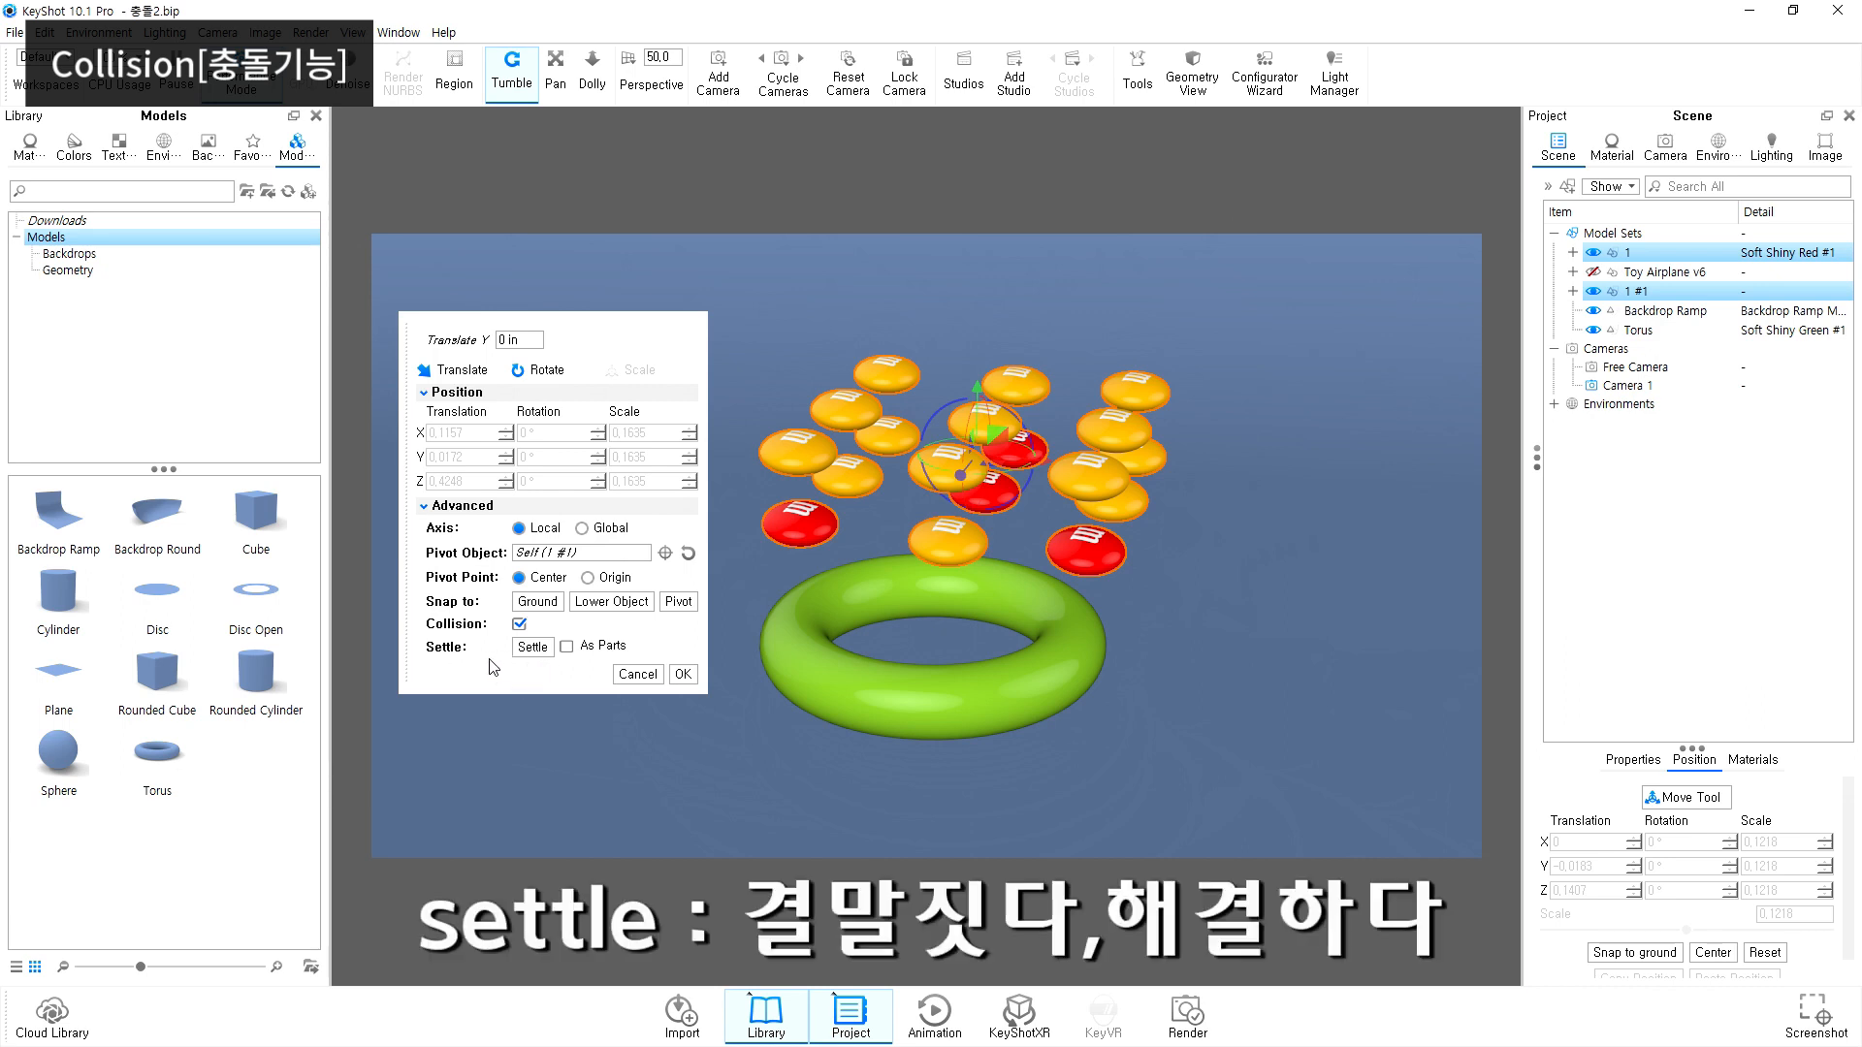
Step: Settle both candy groups with As Parts disabled, stop the simulation, and cancel the move
{"action": "left_click", "coordinate": [532, 647]}
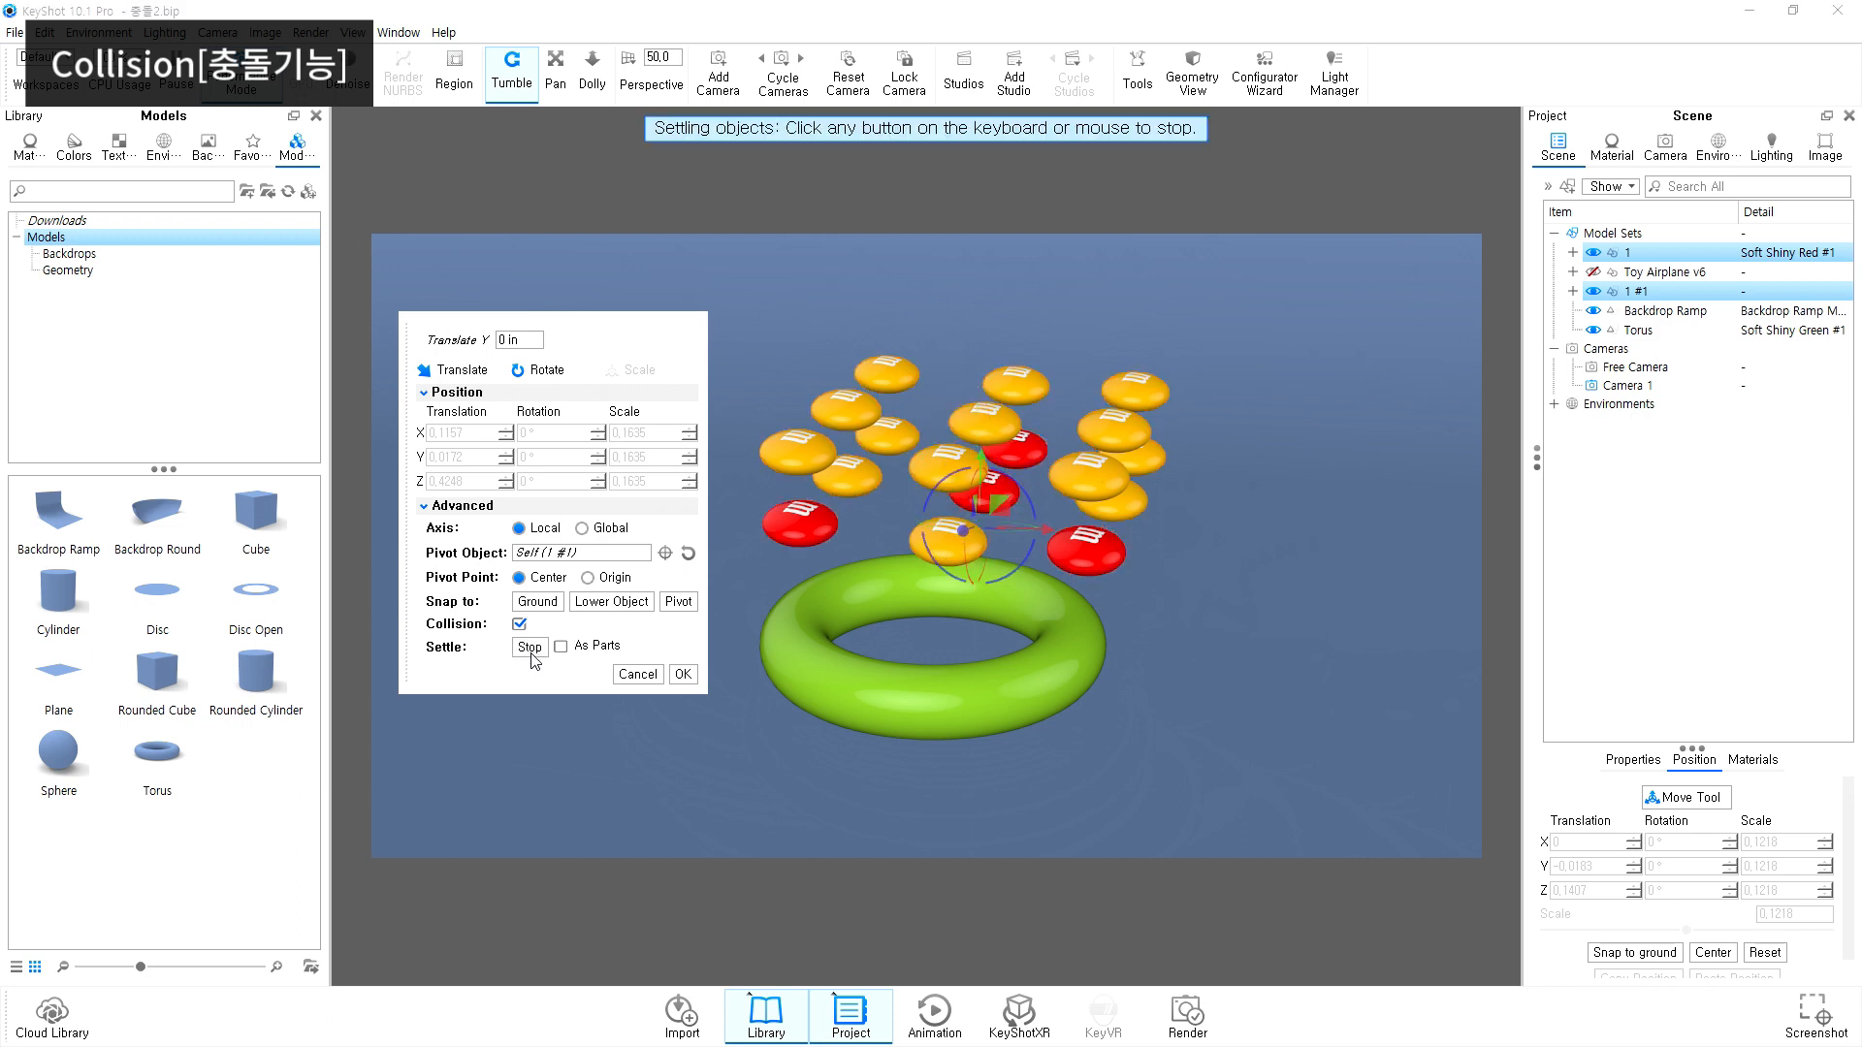
{"action": "left_click", "coordinate": [887, 188]}
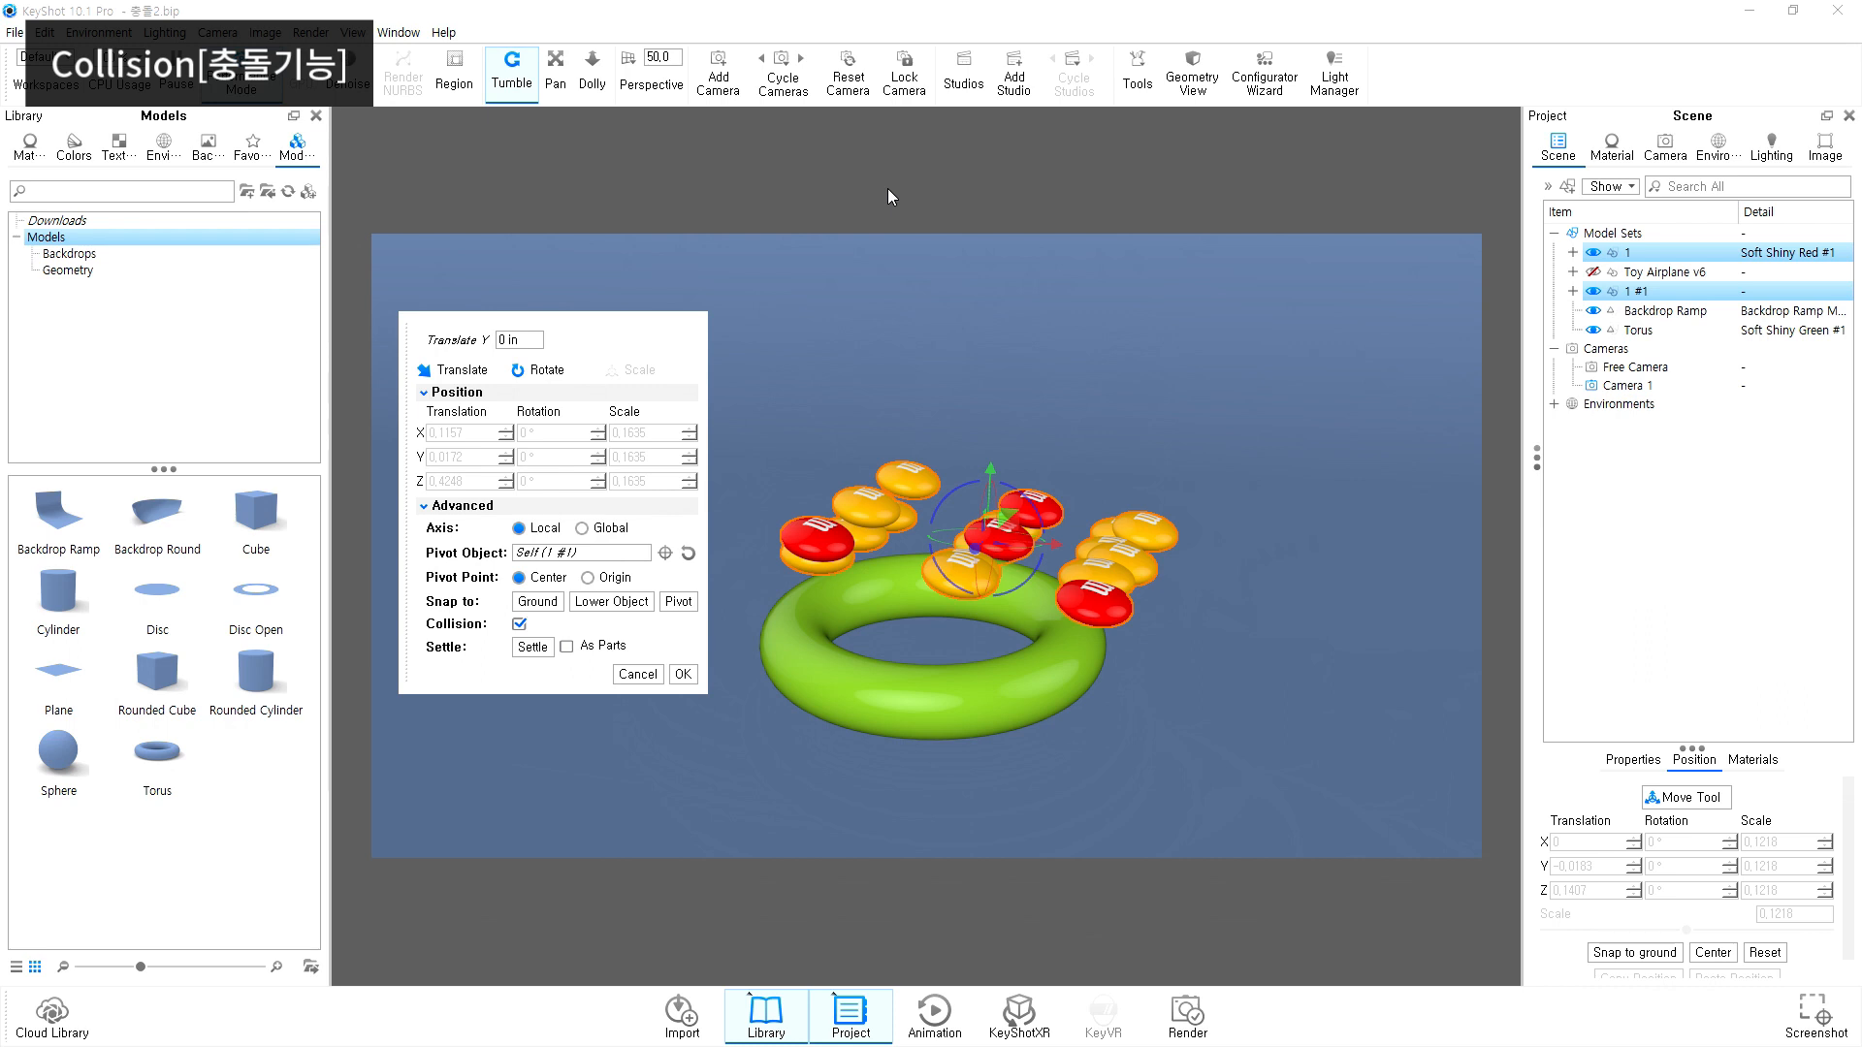
{"action": "left_click", "coordinate": [638, 675]}
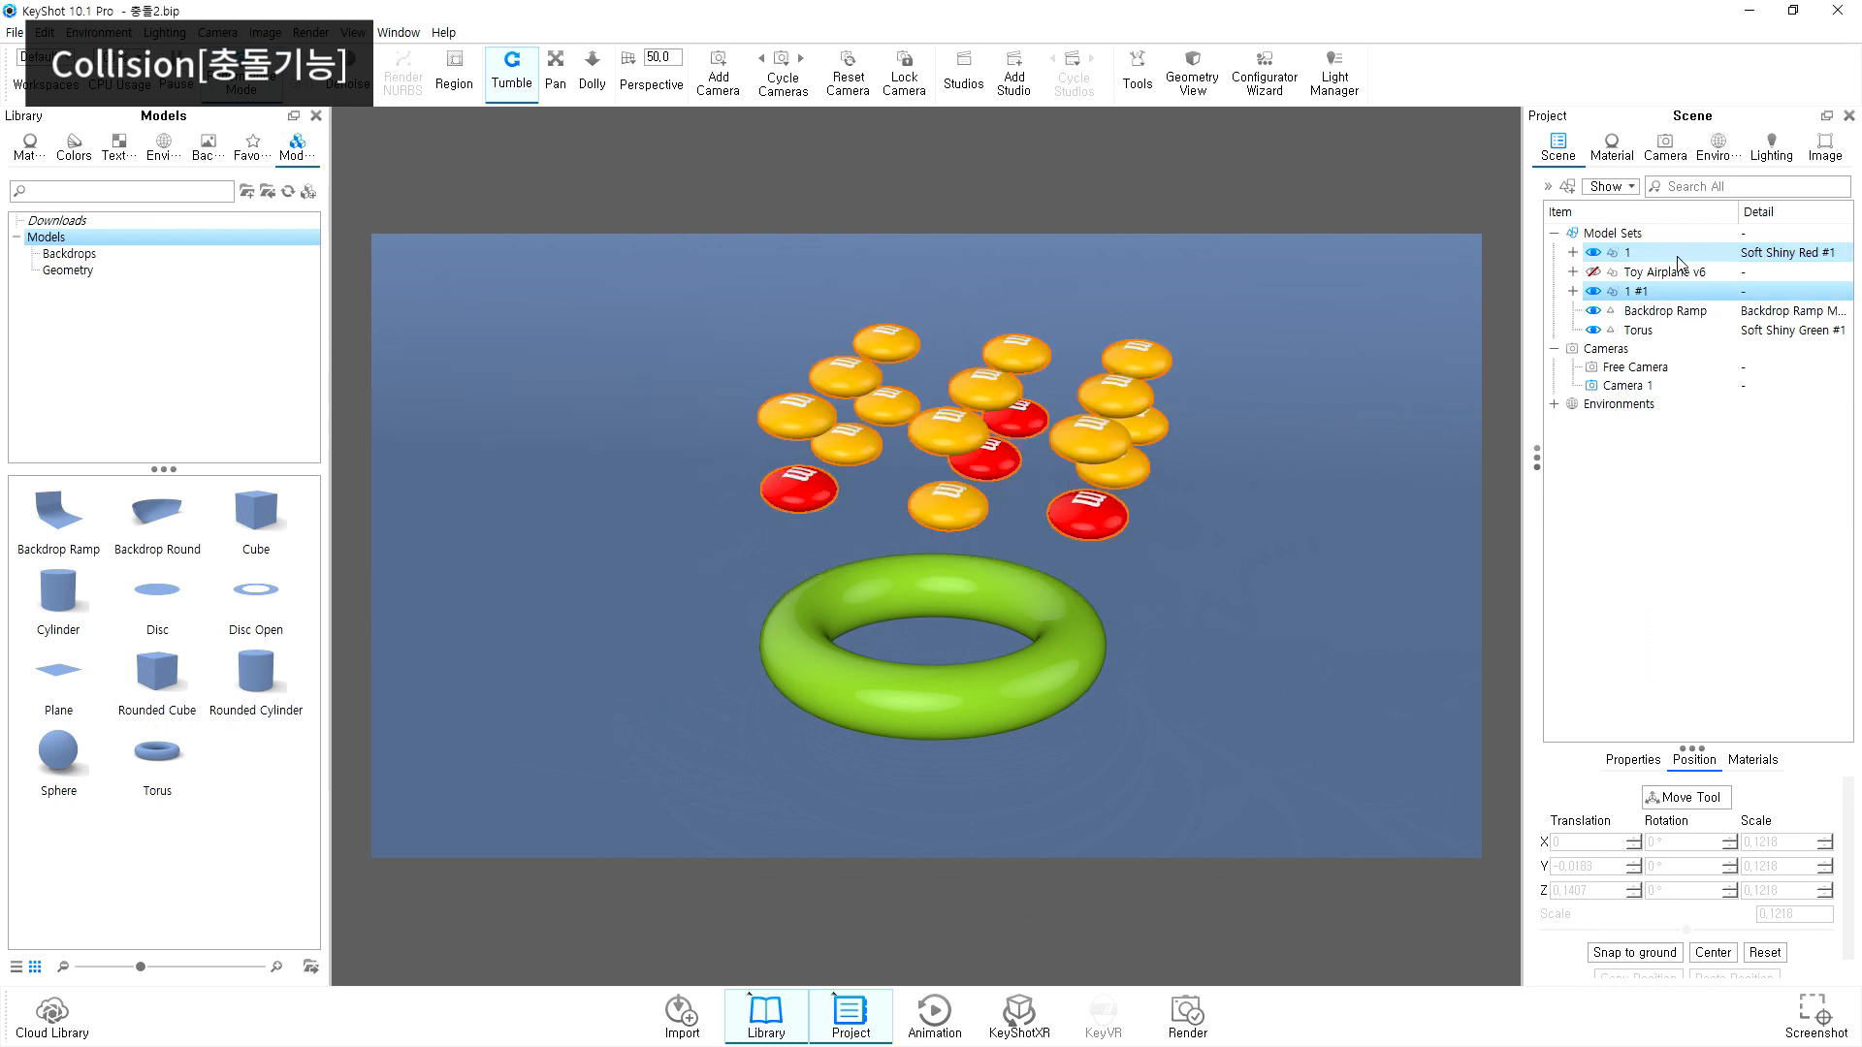
Step: Start the Move Tool on candy group 1 #1 with Collision and As Parts enabled
{"action": "left_click", "coordinate": [1649, 294]}
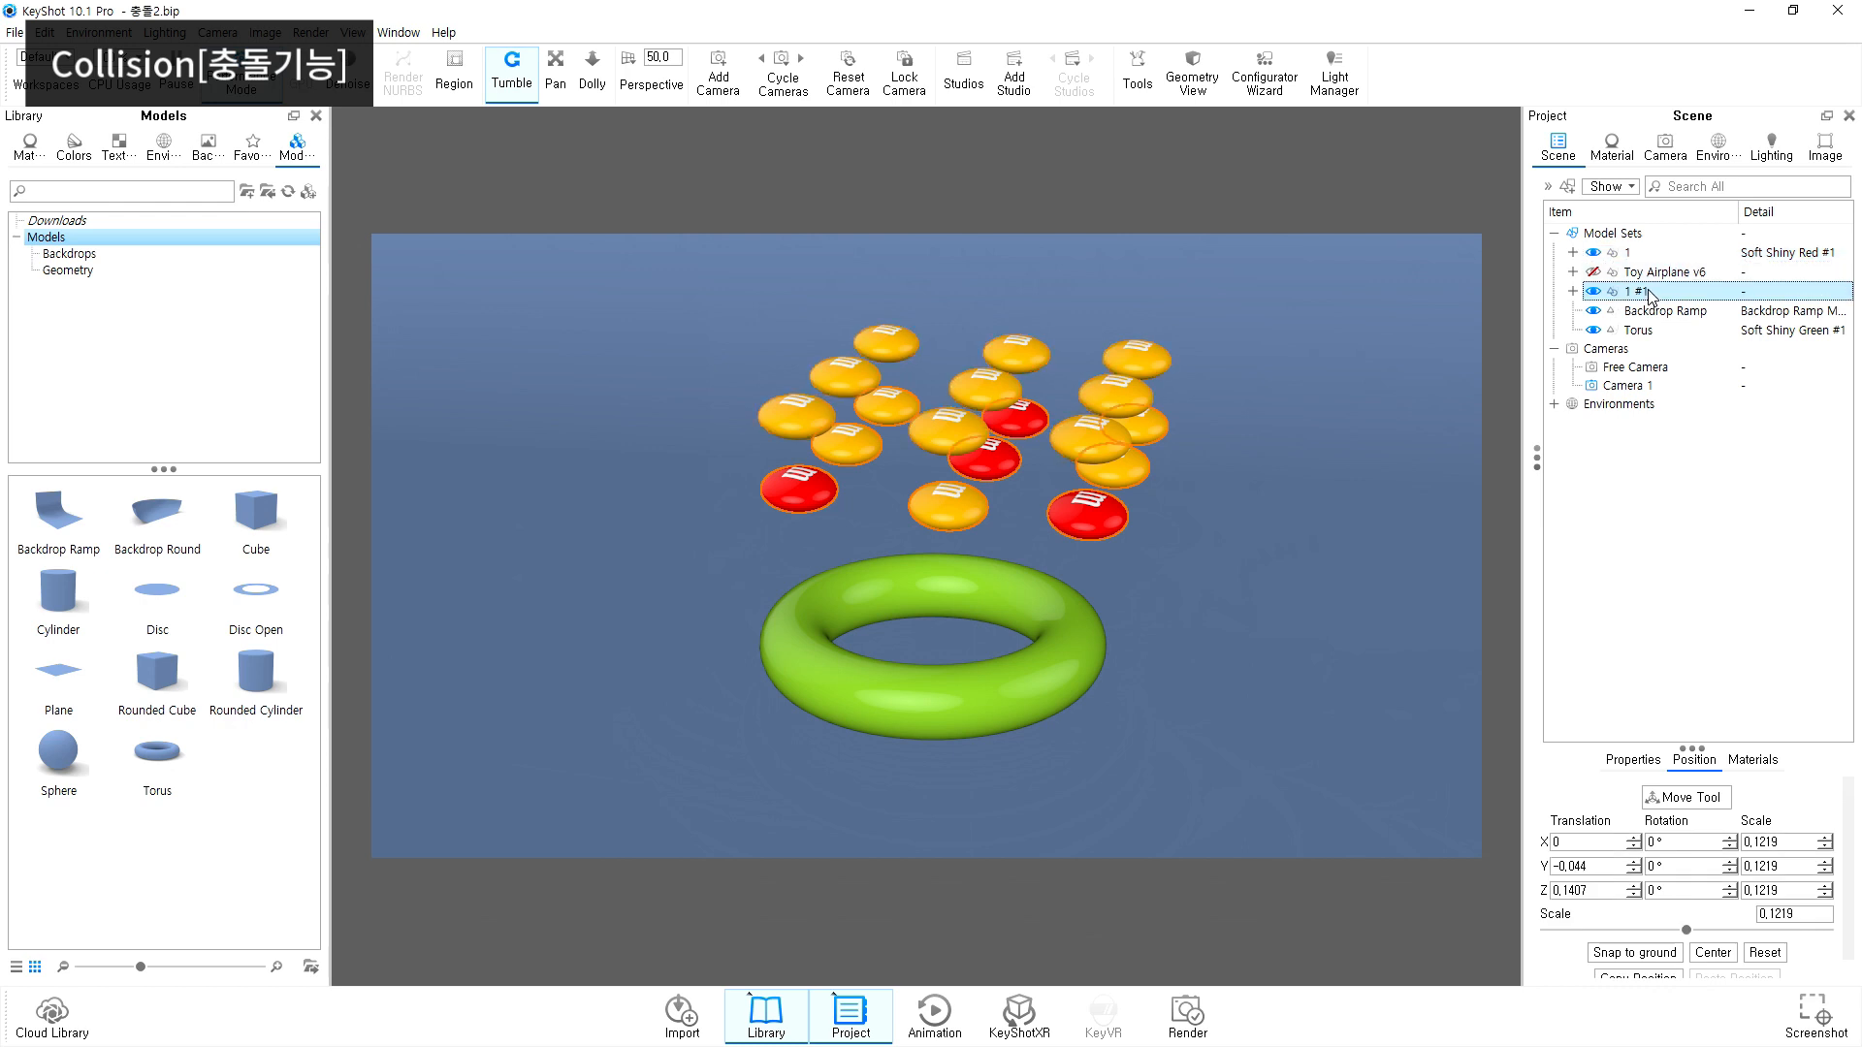
{"action": "left_click", "coordinate": [1693, 797]}
{"action": "left_click", "coordinate": [519, 586]}
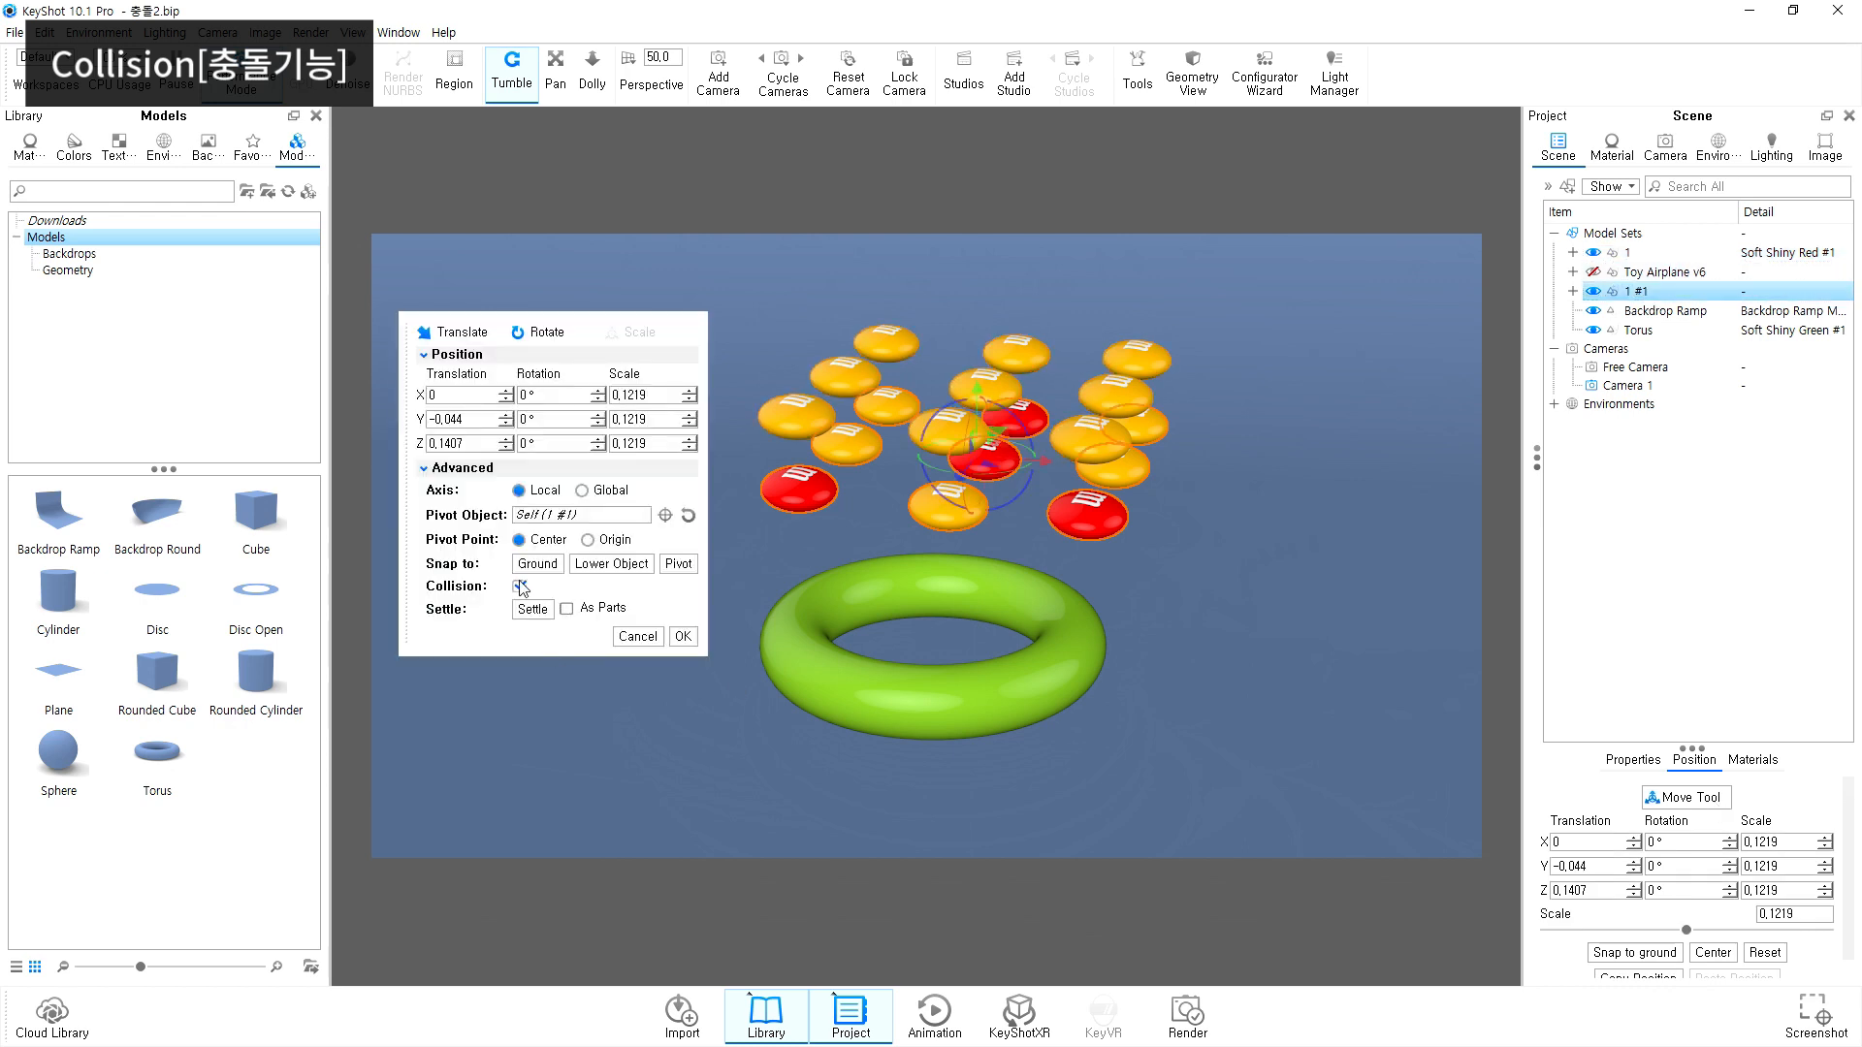
{"action": "left_click", "coordinate": [567, 608]}
Step: Try to settle both candy groups as separate parts by adding group 1 to the selection, and cancel the result
{"action": "left_click", "coordinate": [1387, 343]}
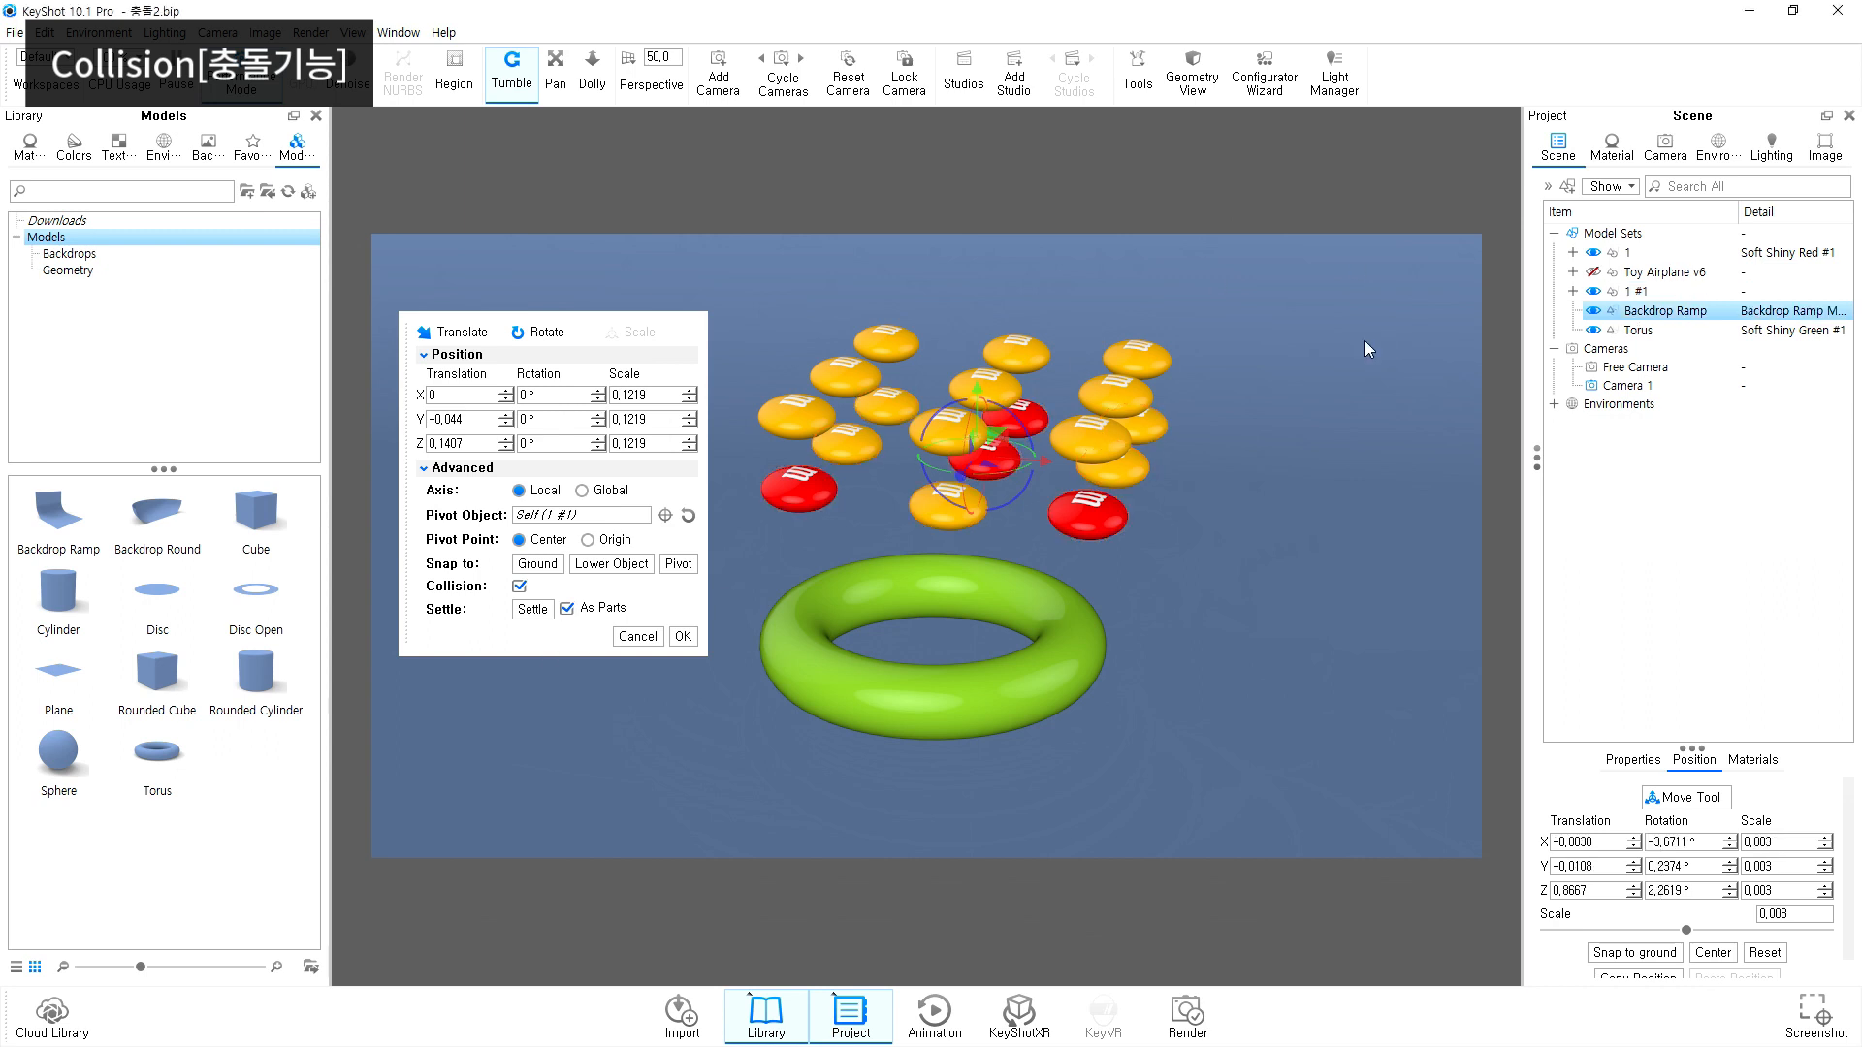
{"action": "left_click", "coordinate": [1639, 254]}
{"action": "left_click", "coordinate": [1640, 292], "text": "ctrl"}
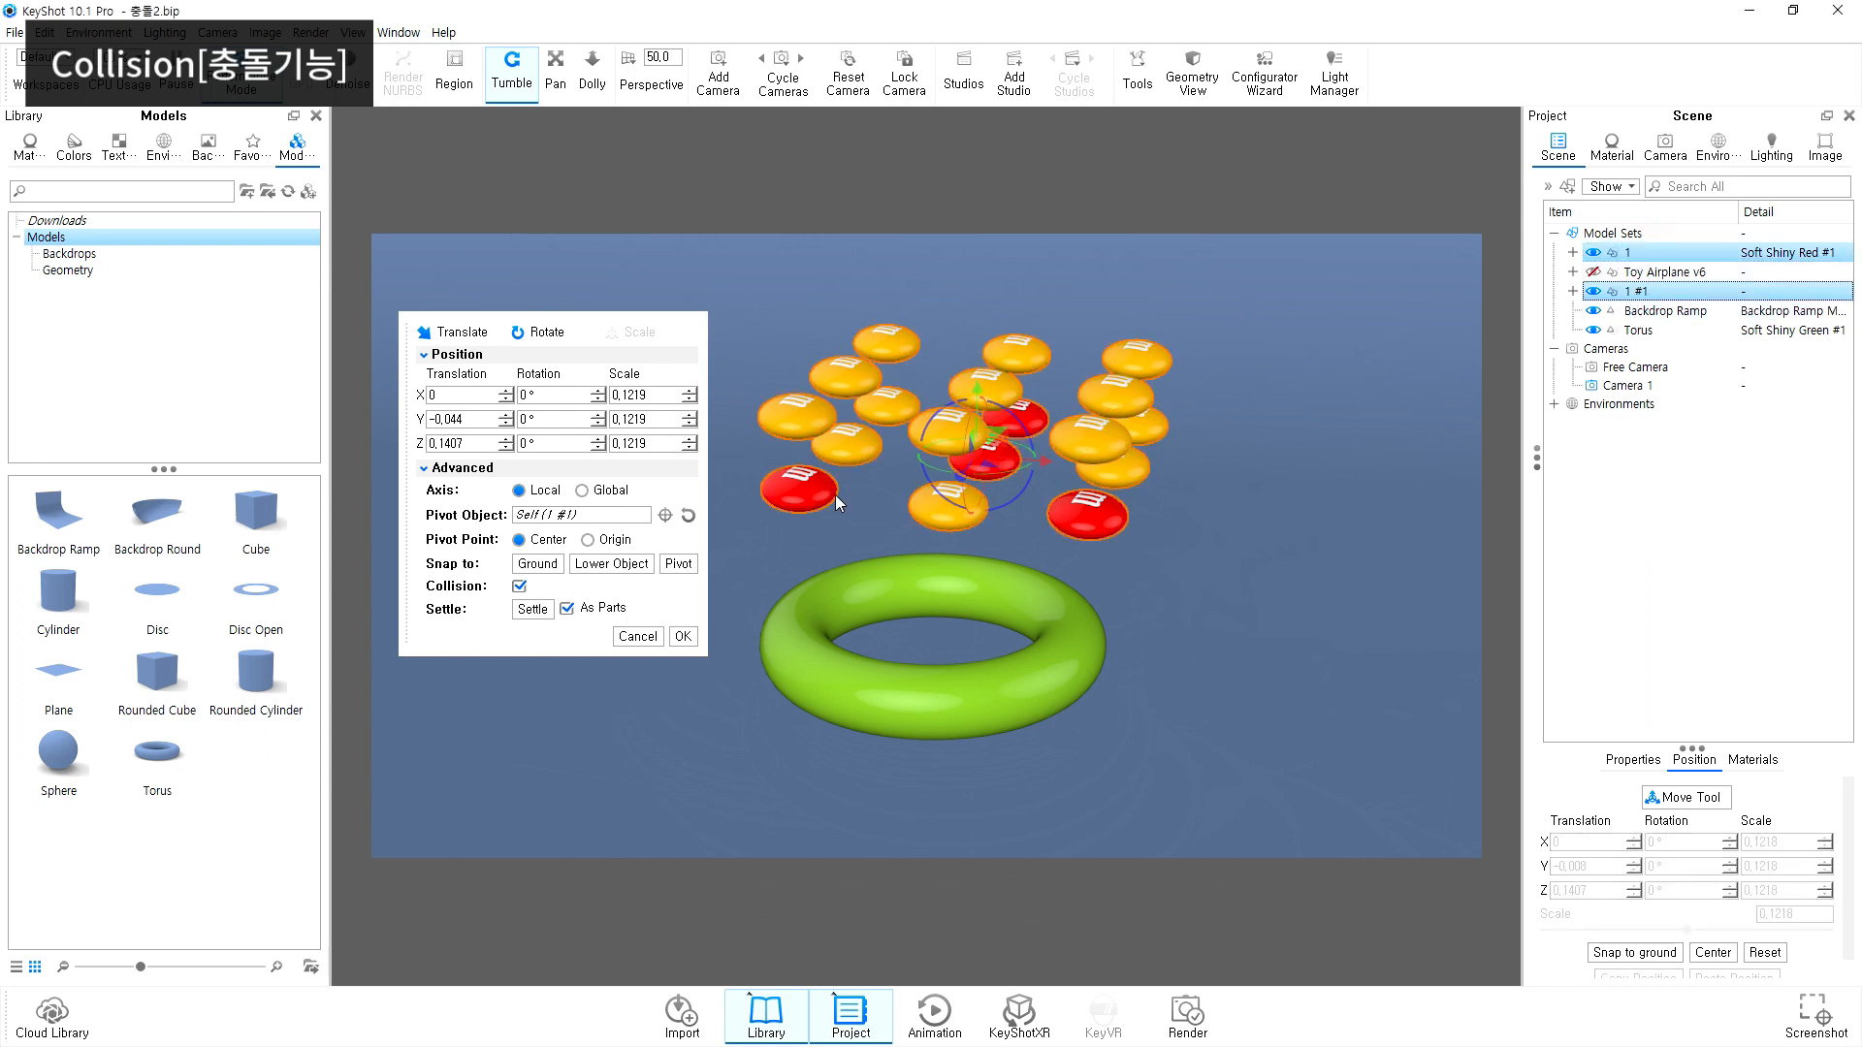
{"action": "left_click", "coordinate": [531, 610]}
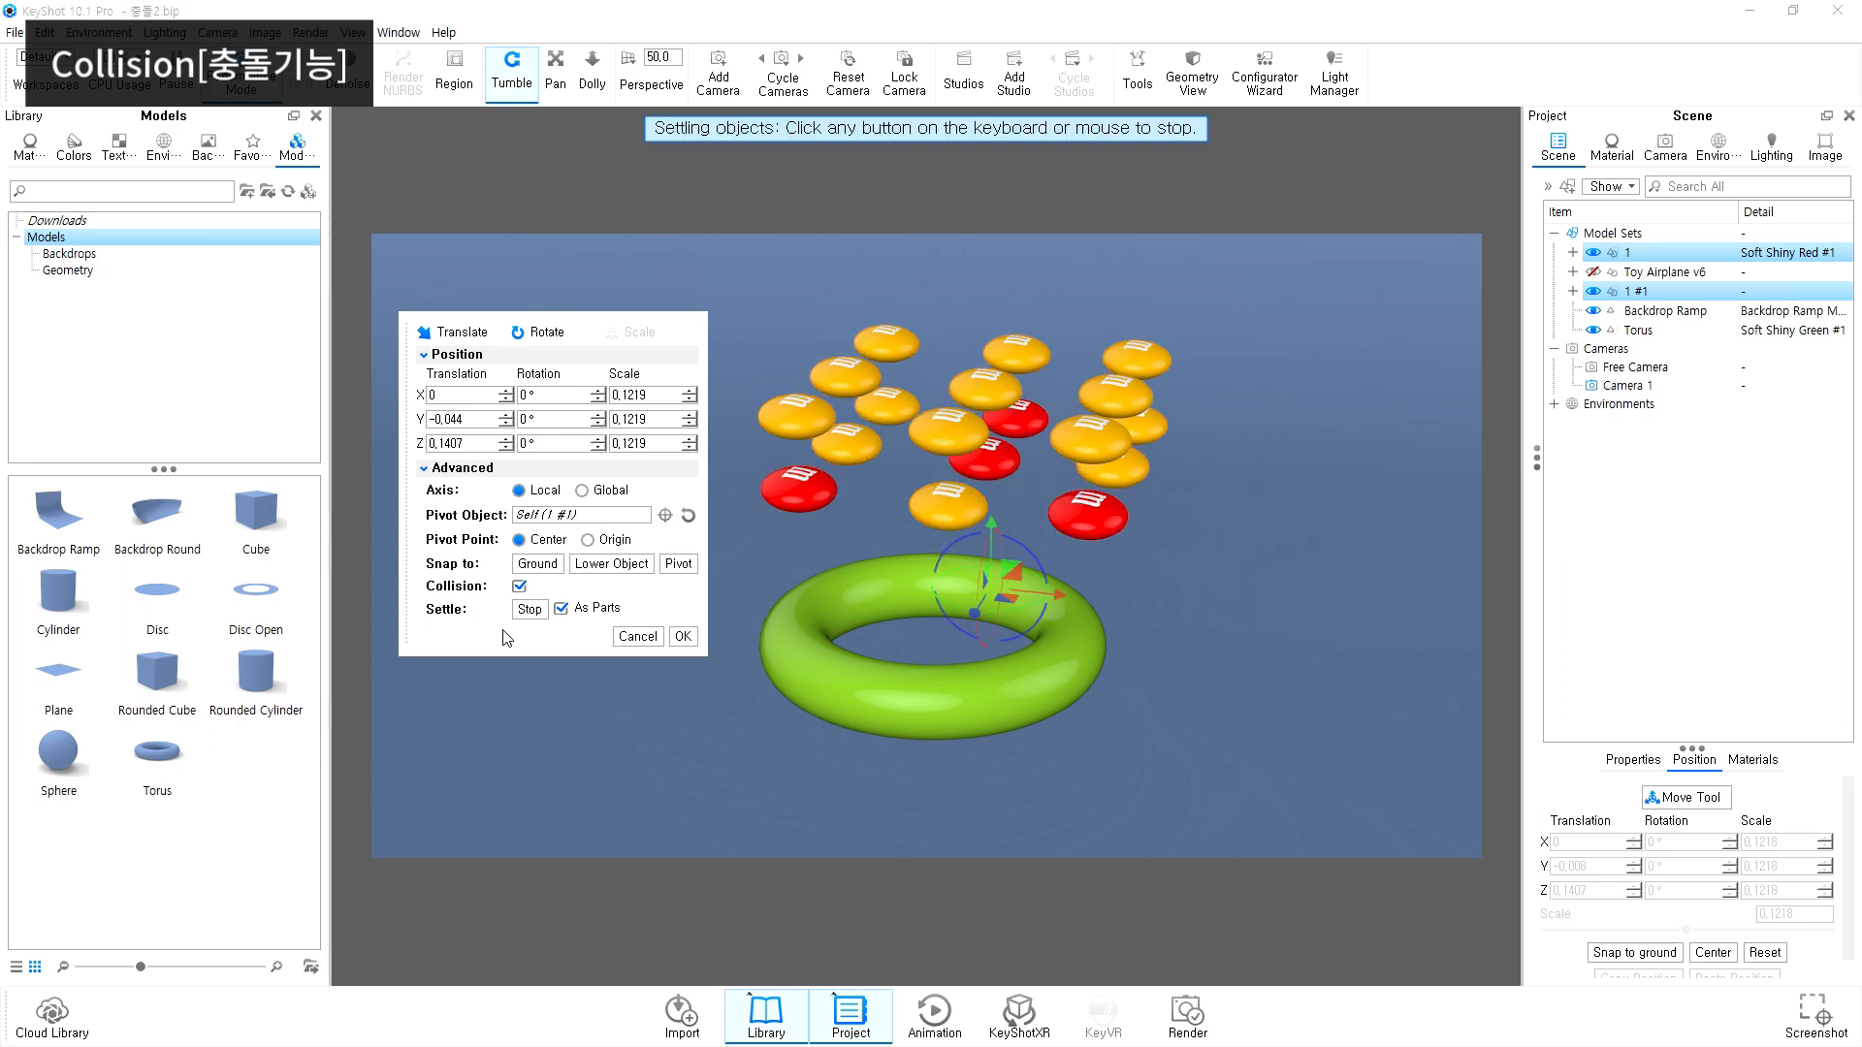
{"action": "left_click", "coordinate": [508, 638]}
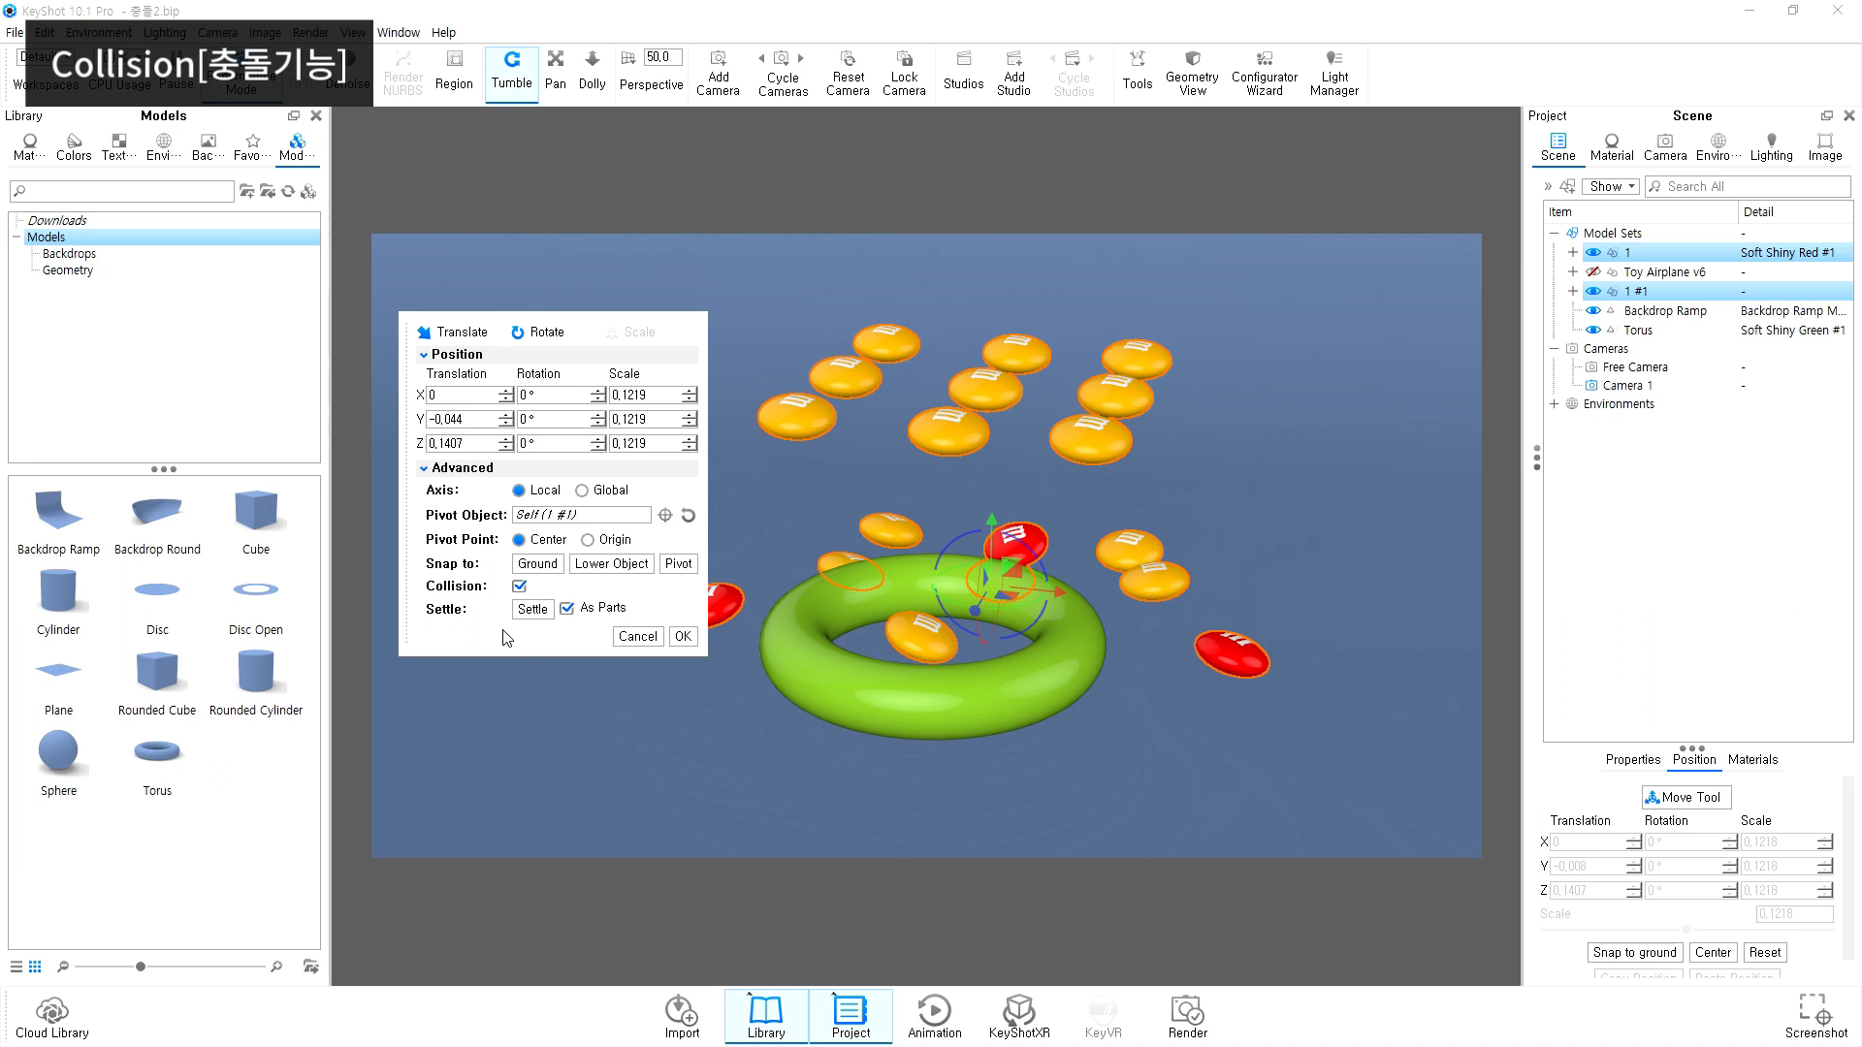
{"action": "left_click", "coordinate": [644, 639]}
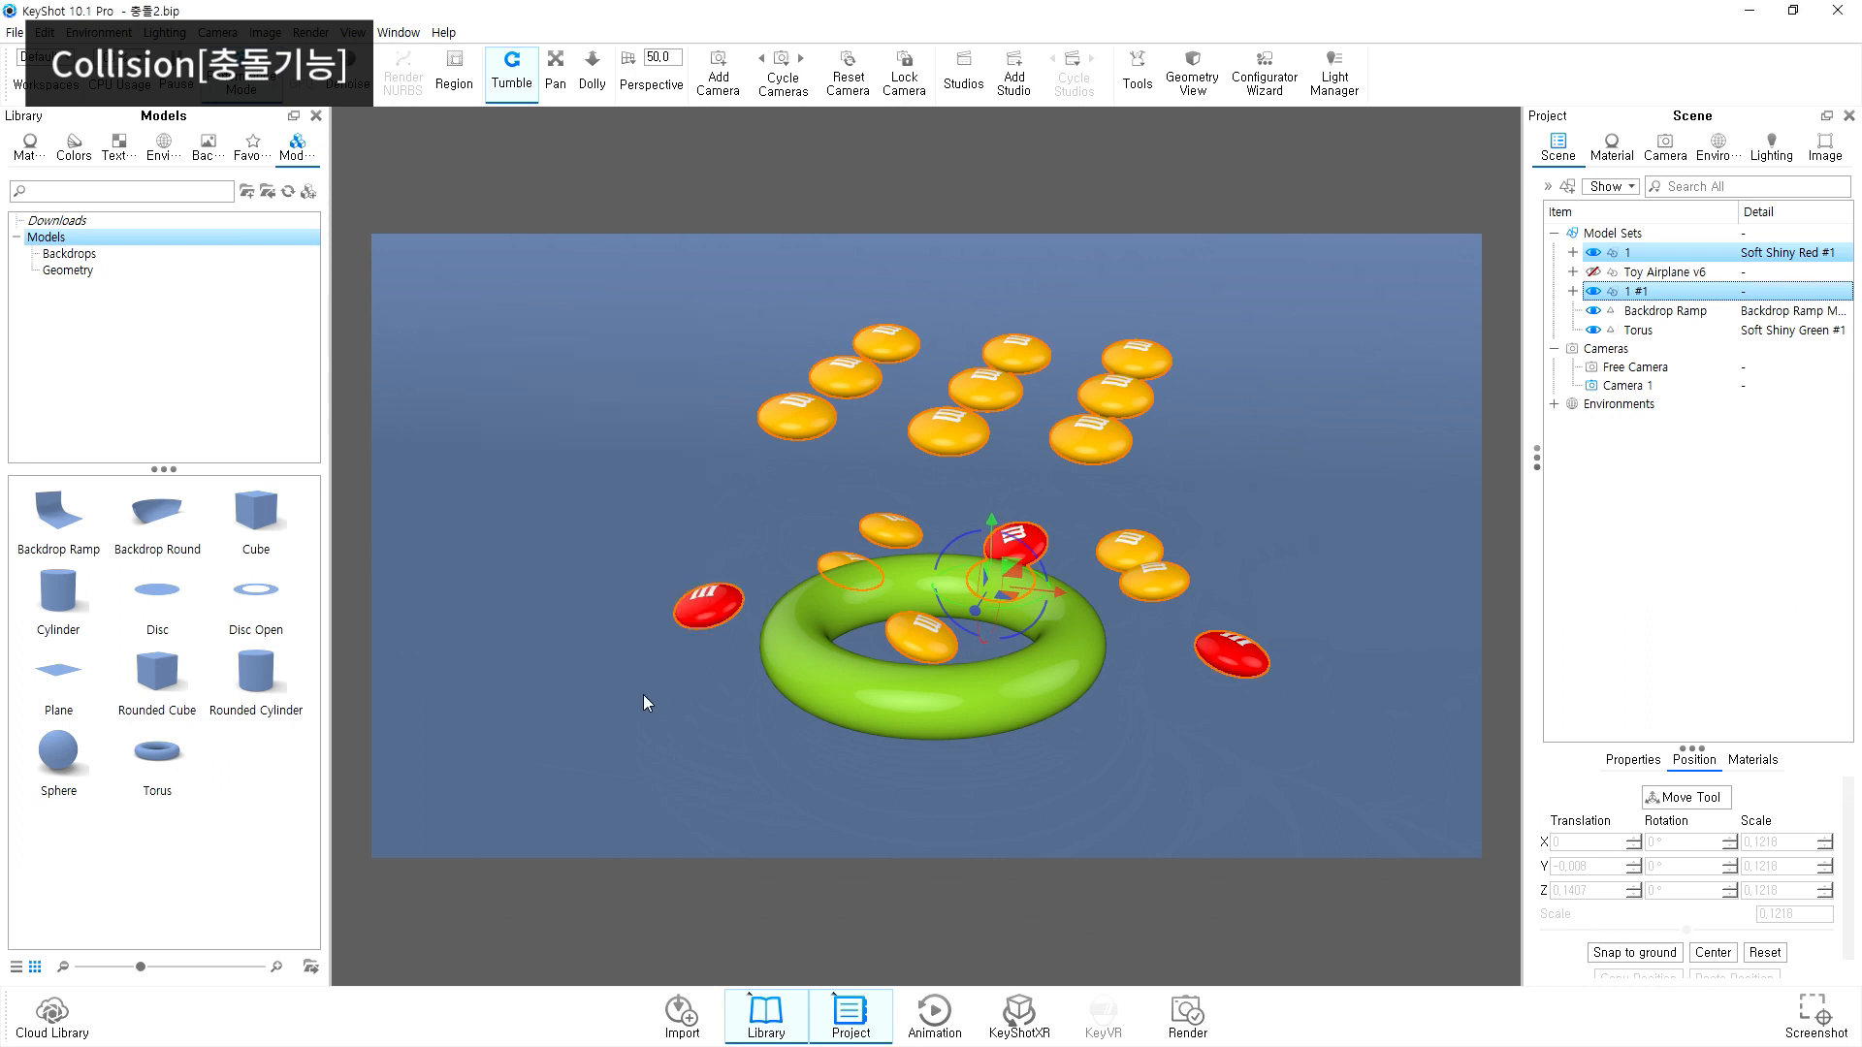
{"action": "left_click", "coordinate": [722, 741]}
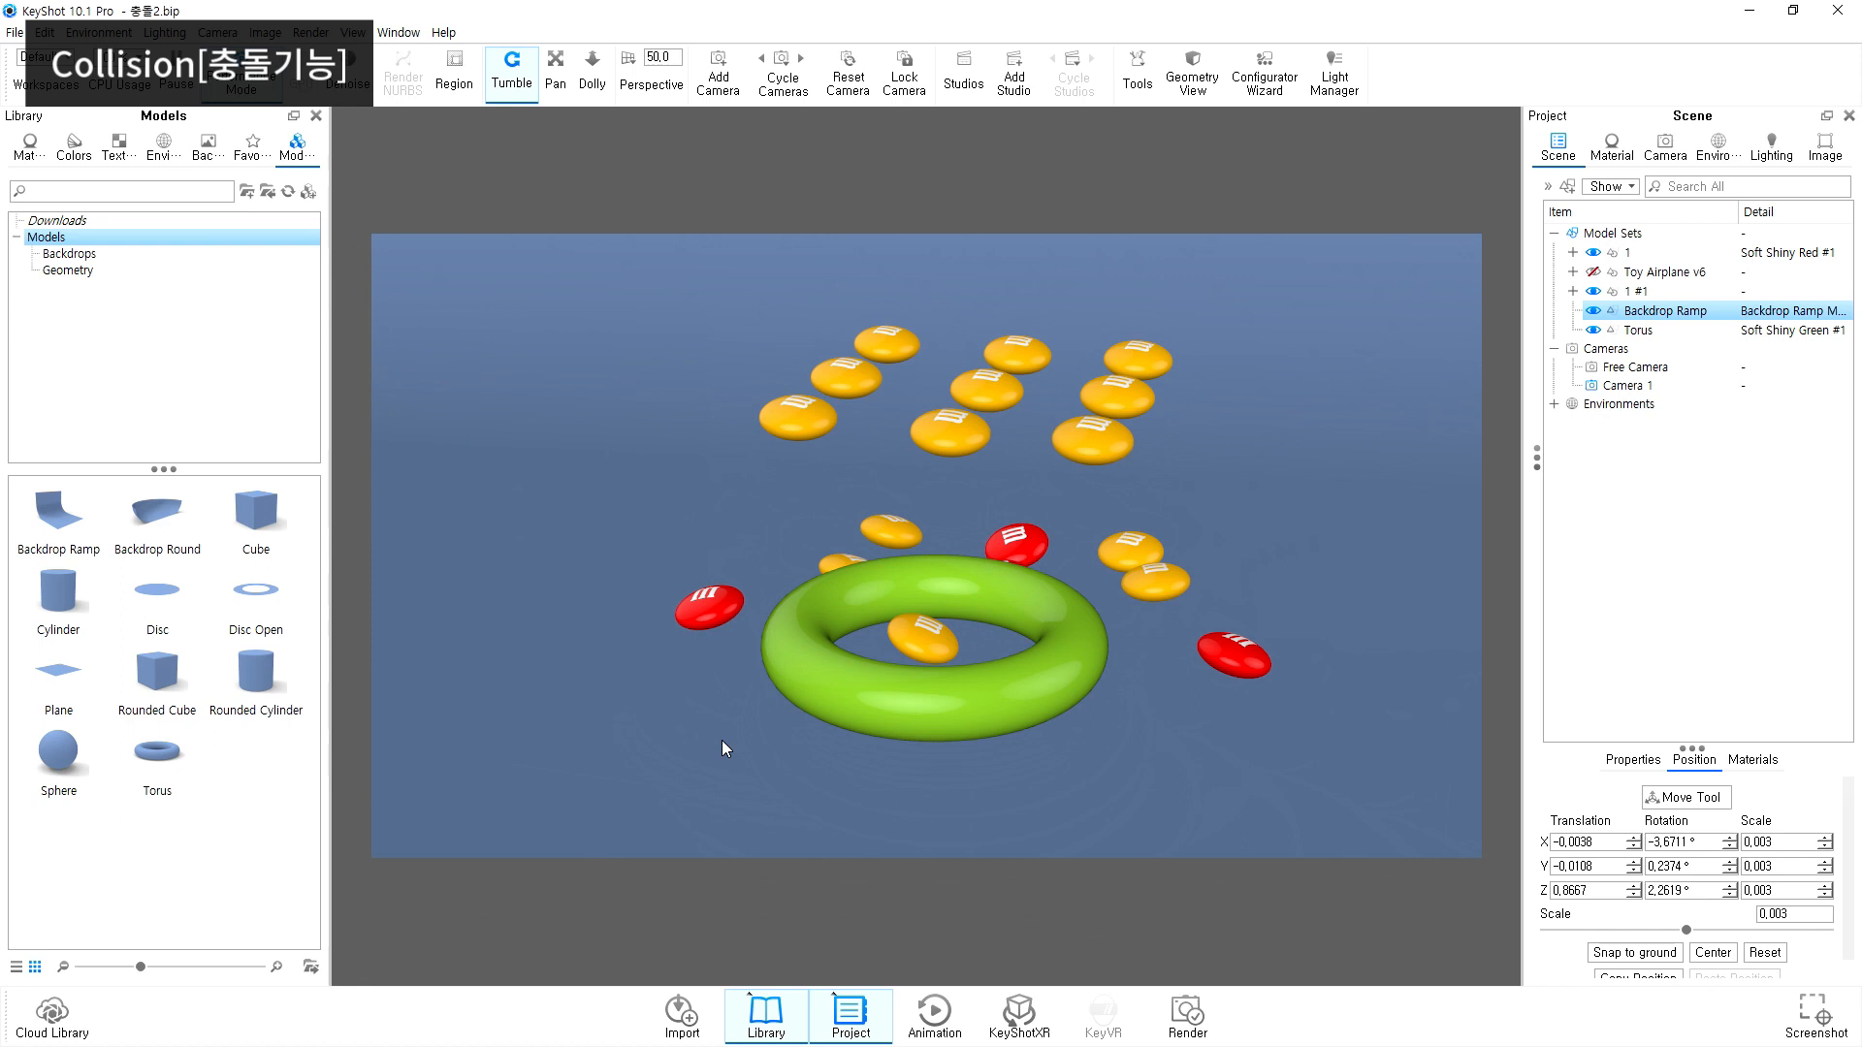
Step: Settle both candy groups, 1 and 1 #1, as separate parts onto the torus and backdrop with Collision enabled, and accept the result
{"action": "left_click_drag", "start_coordinate": [1082, 716], "coordinate": [1101, 690]}
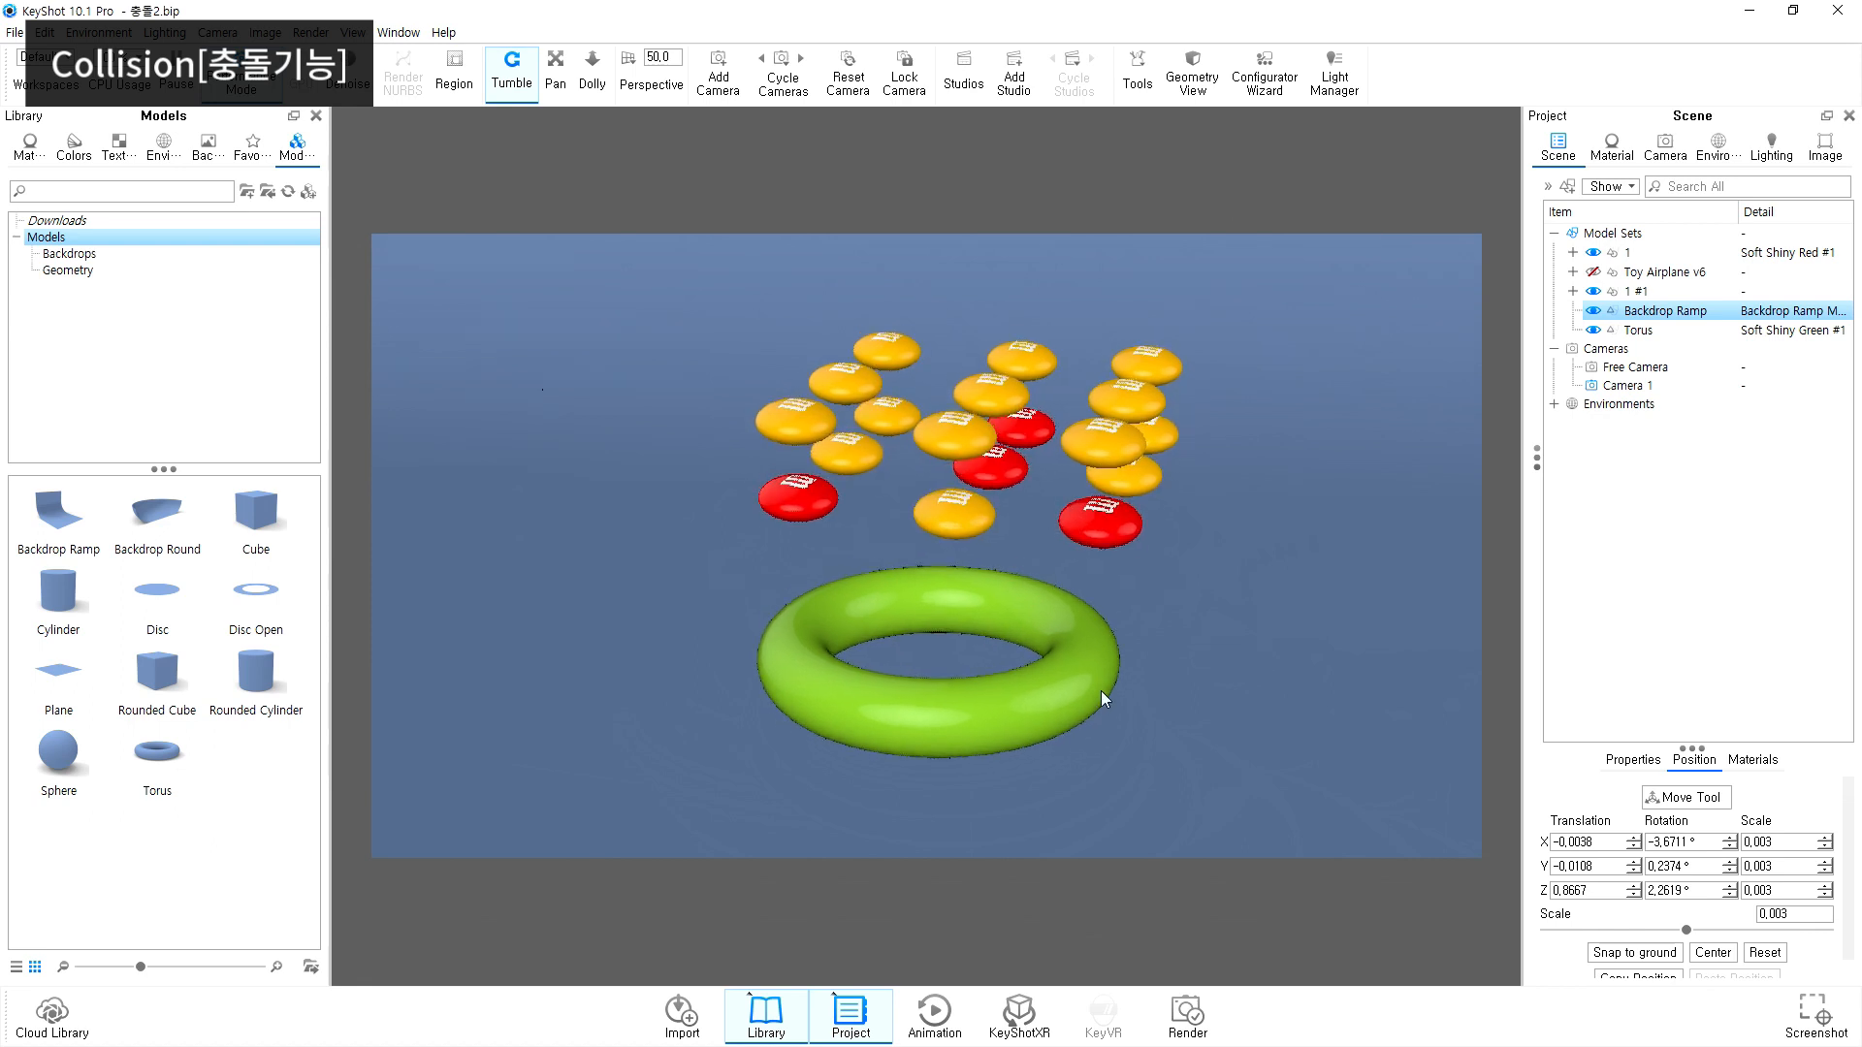
{"action": "left_click", "coordinate": [1641, 291]}
{"action": "left_click", "coordinate": [1656, 254], "text": "ctrl"}
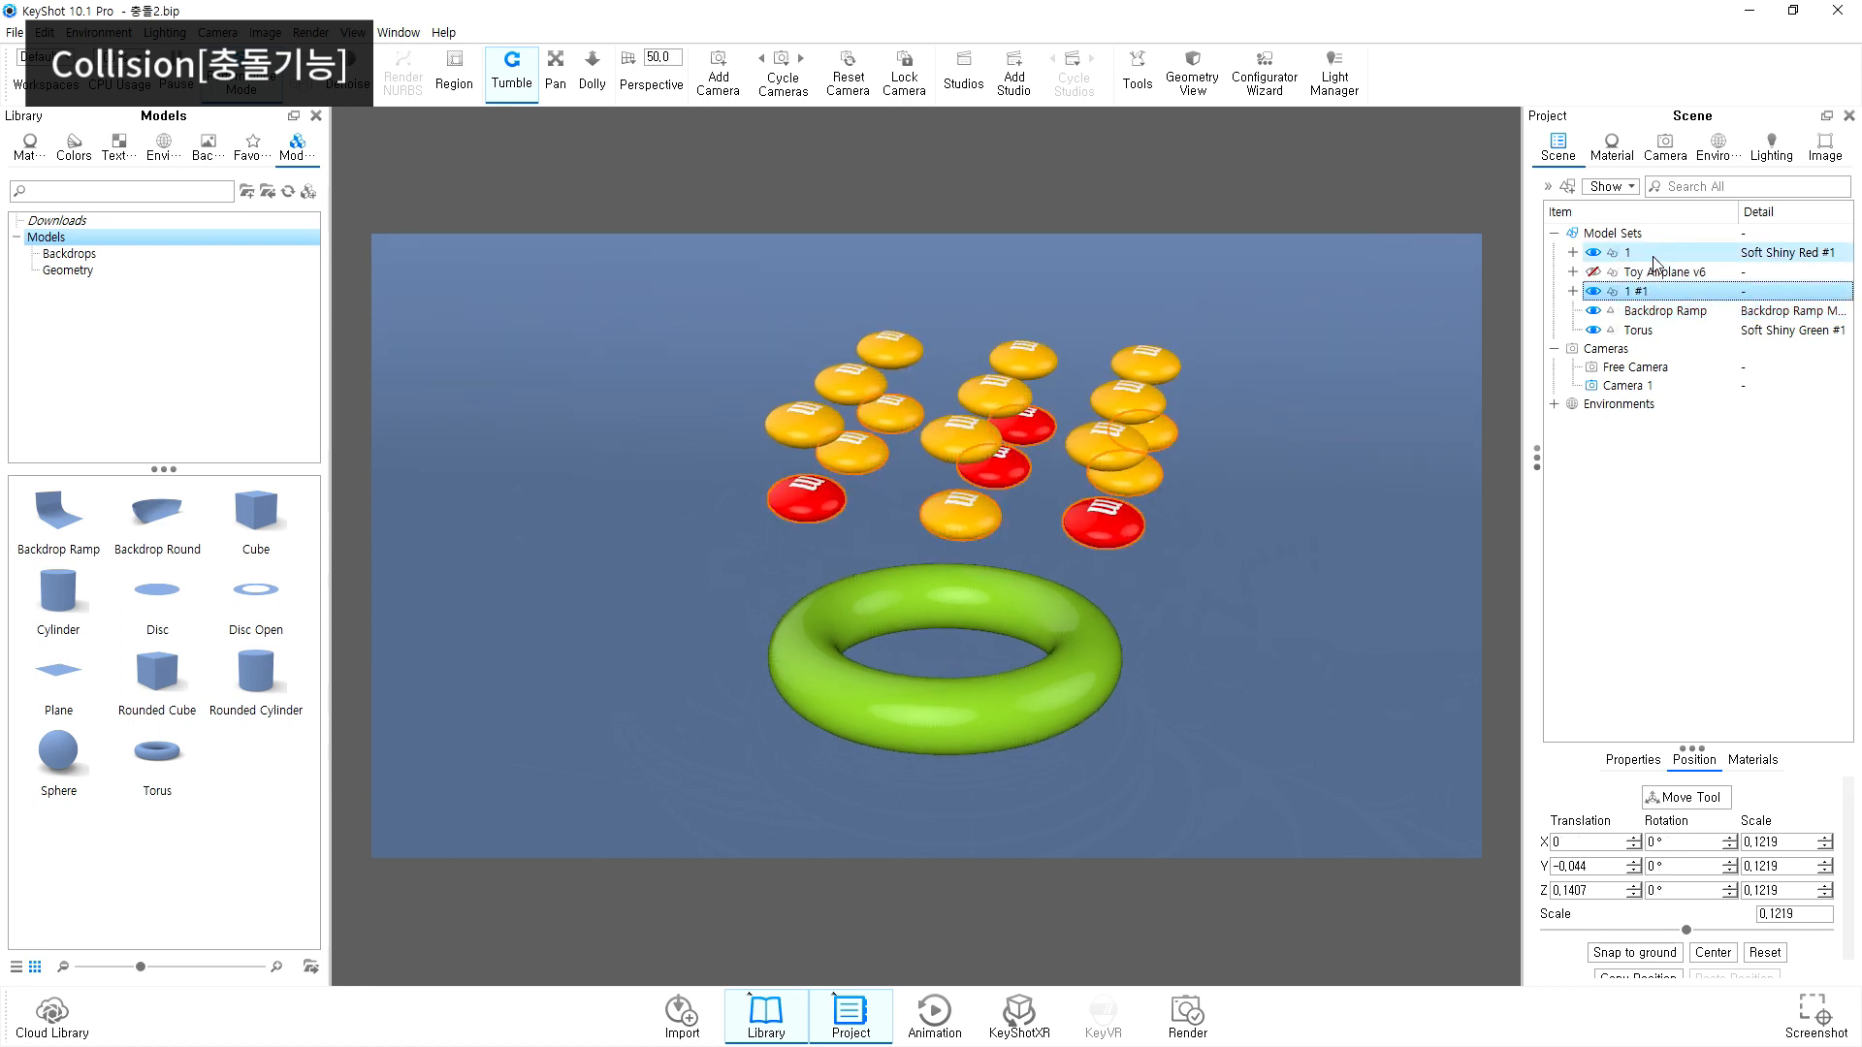
{"action": "left_click", "coordinate": [1689, 796]}
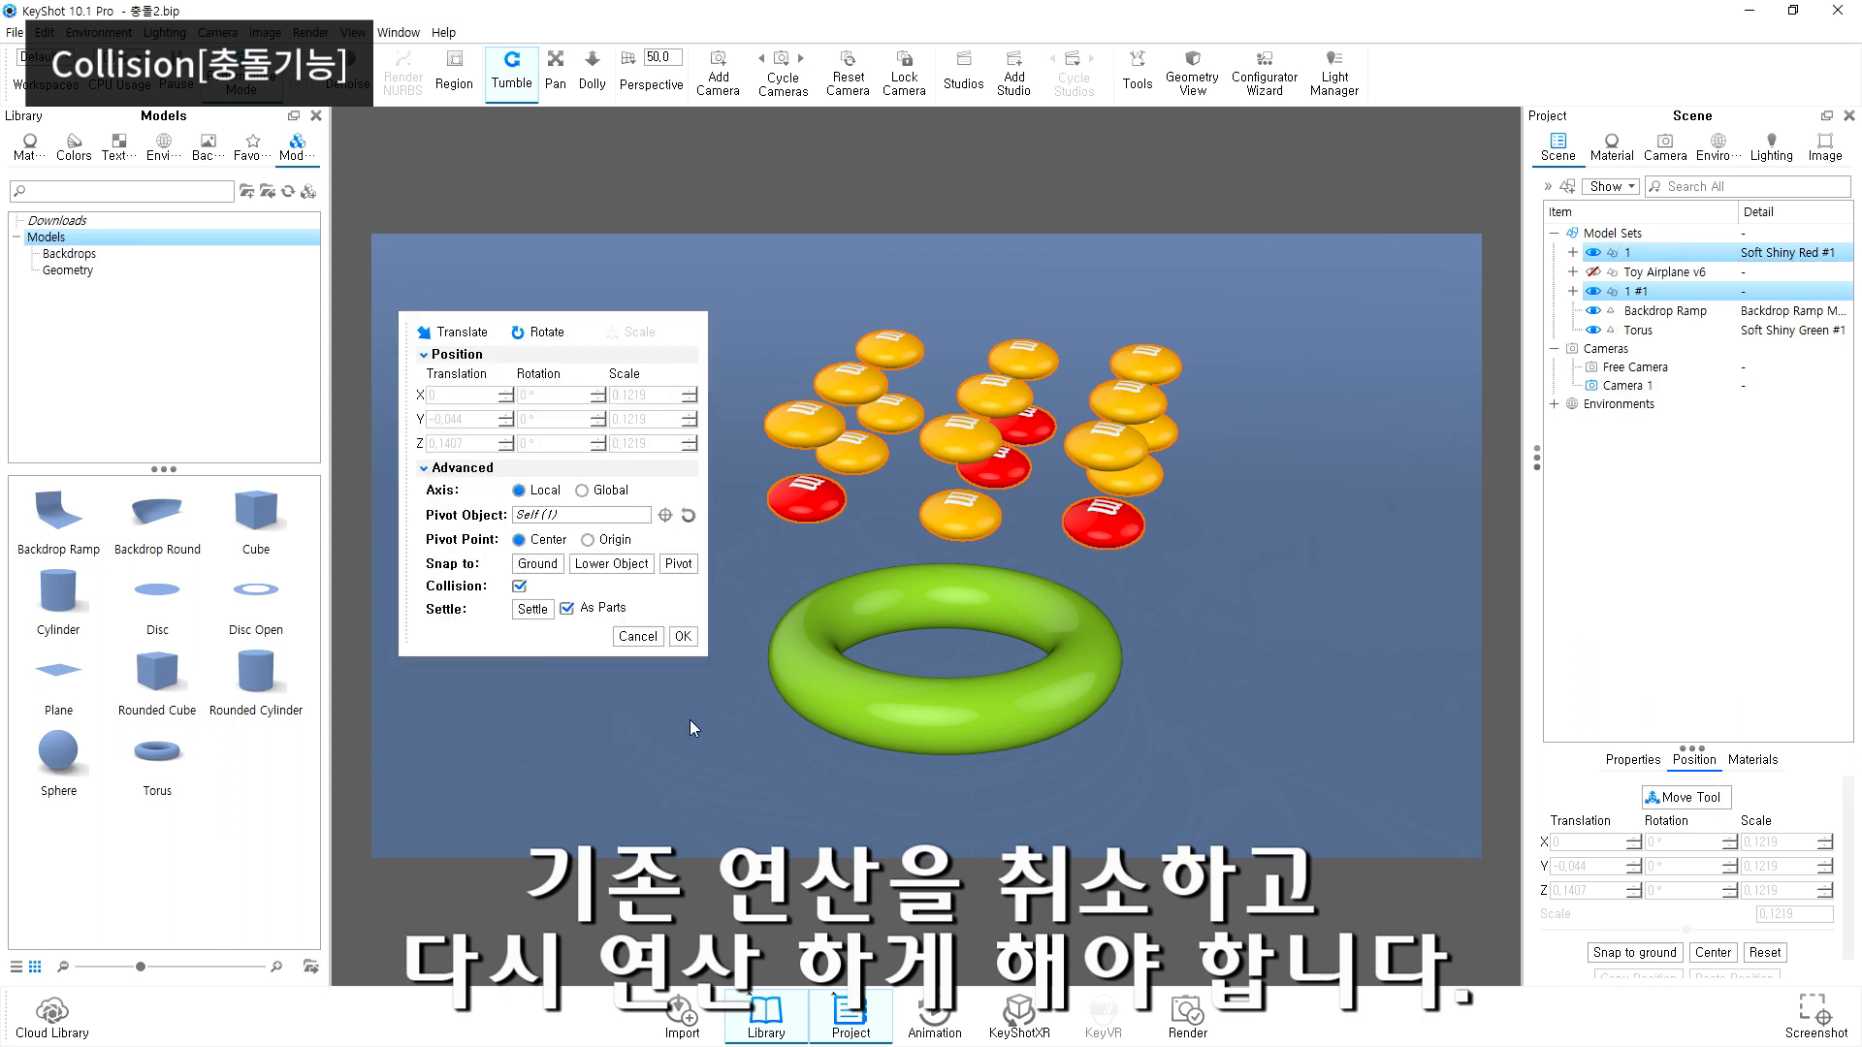
{"action": "left_click", "coordinate": [533, 611]}
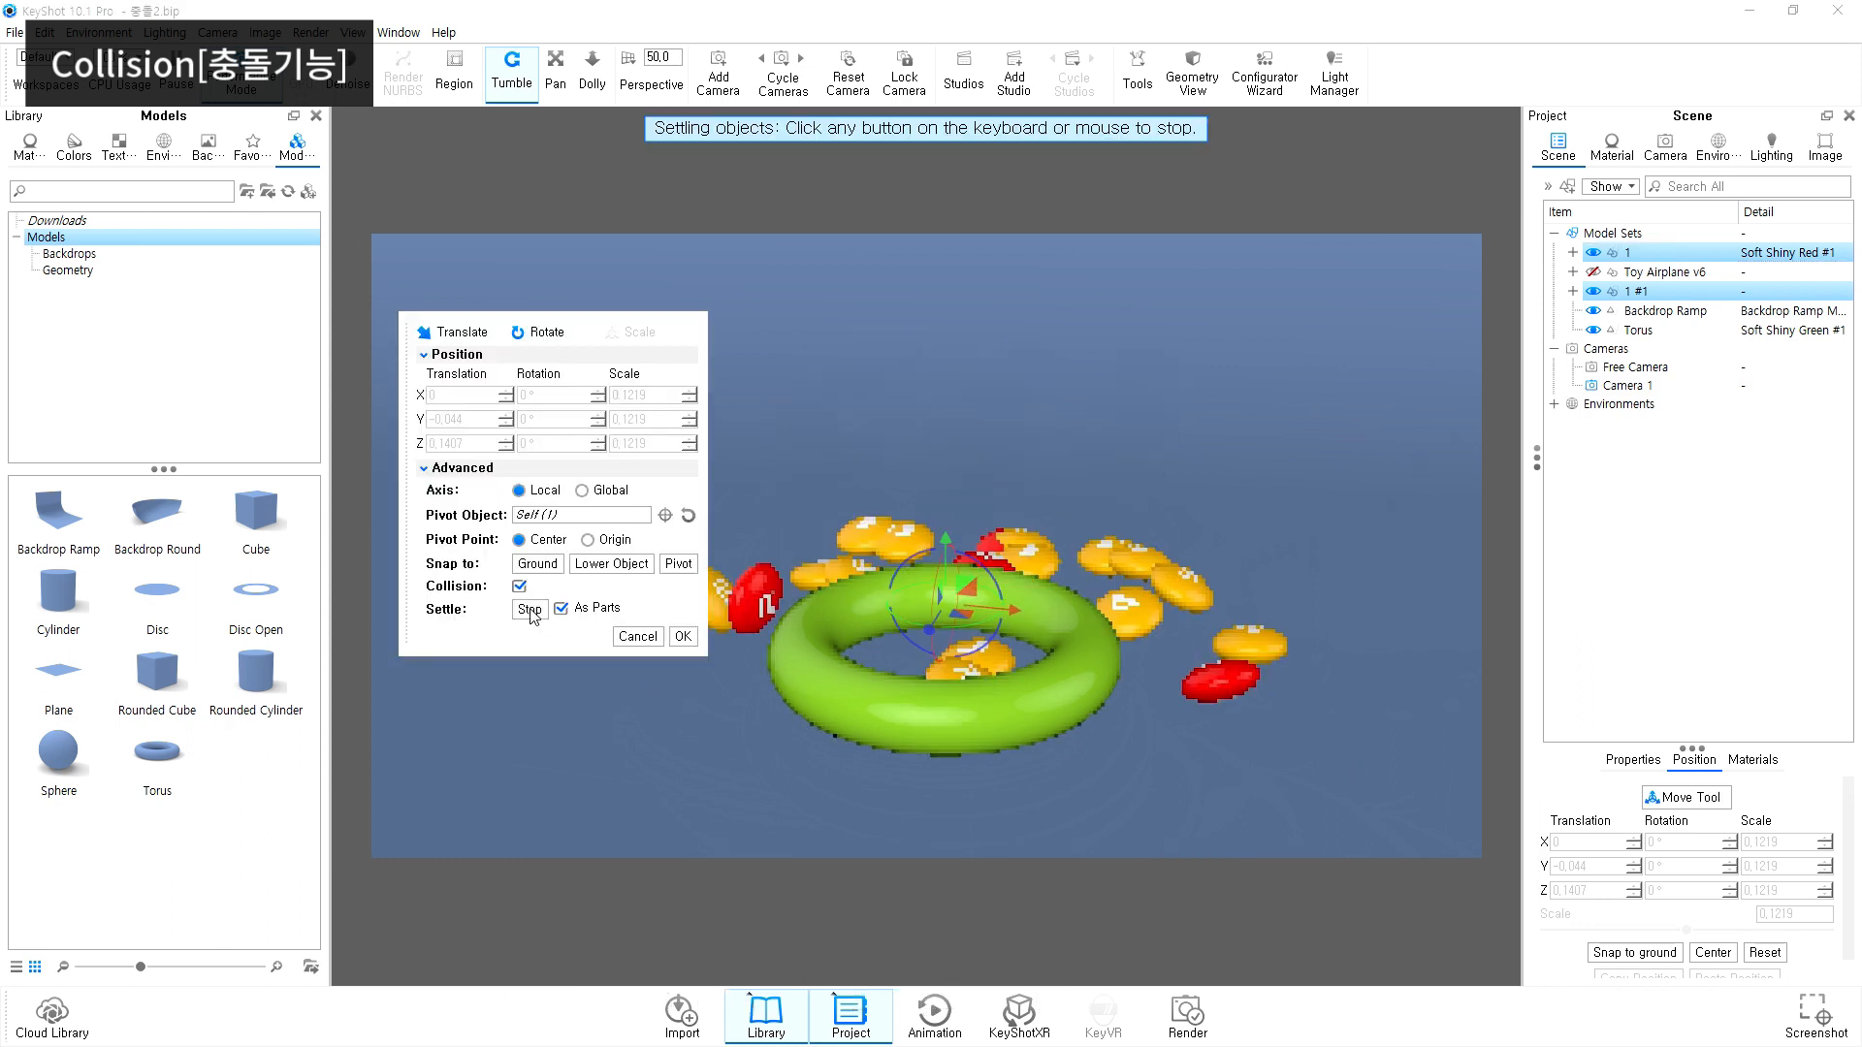
{"action": "left_click", "coordinate": [683, 636]}
{"action": "left_click", "coordinate": [767, 776]}
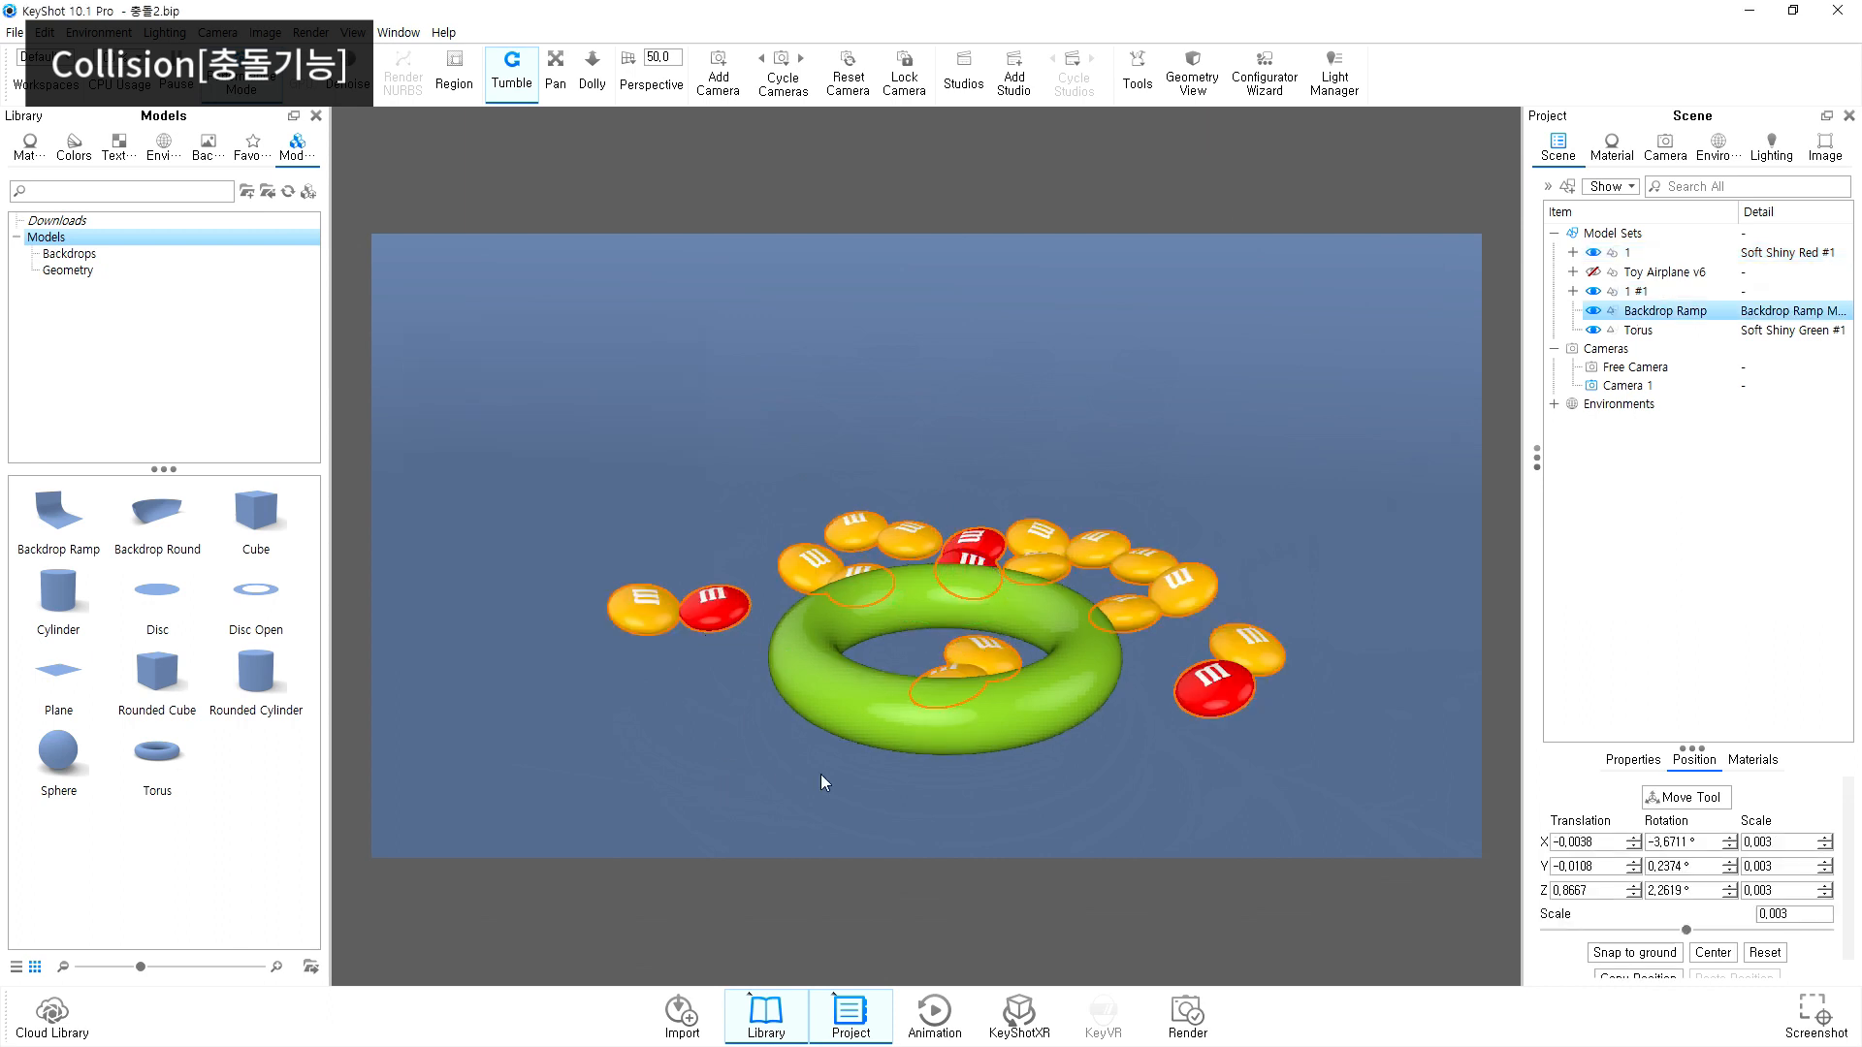
{"action": "scroll", "coordinate": [1110, 818], "scroll_direction": "down", "scroll_amount": 3}
{"action": "left_click_drag", "start_coordinate": [1109, 818], "coordinate": [997, 442]}
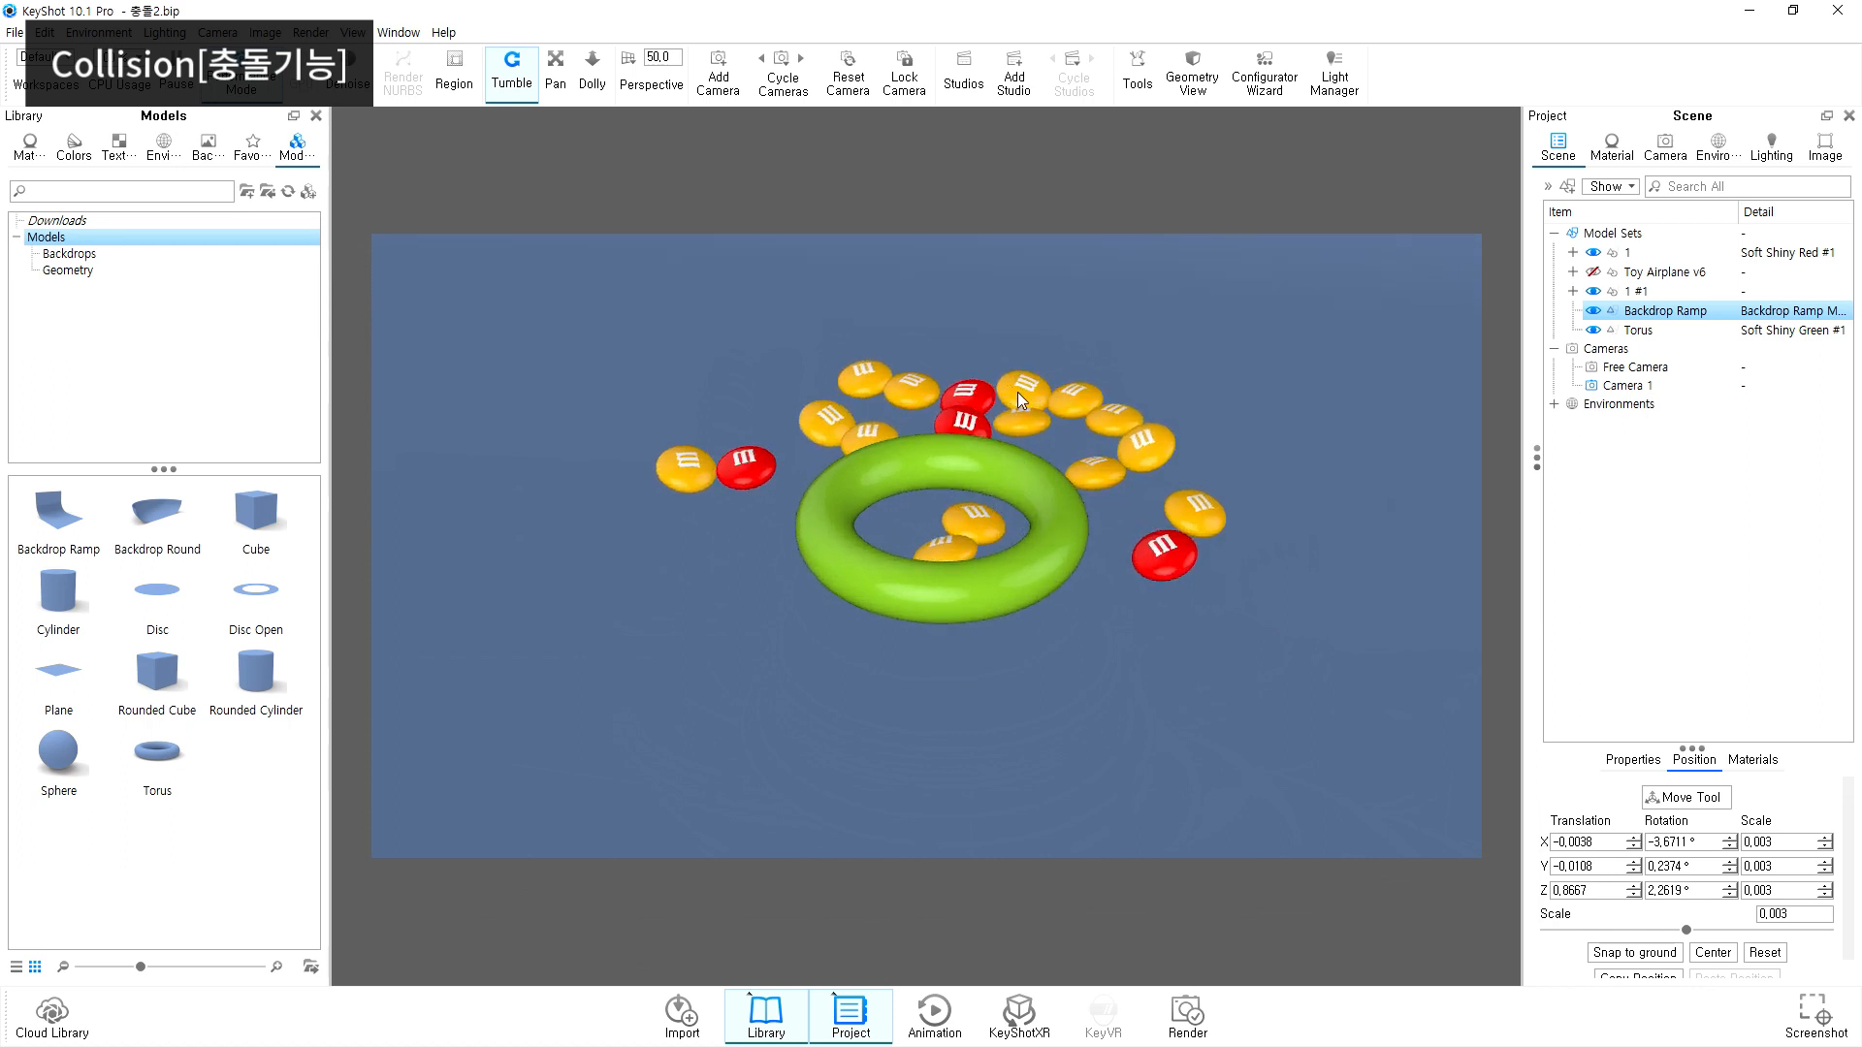
{"action": "left_click_drag", "start_coordinate": [1060, 400], "coordinate": [1096, 549]}
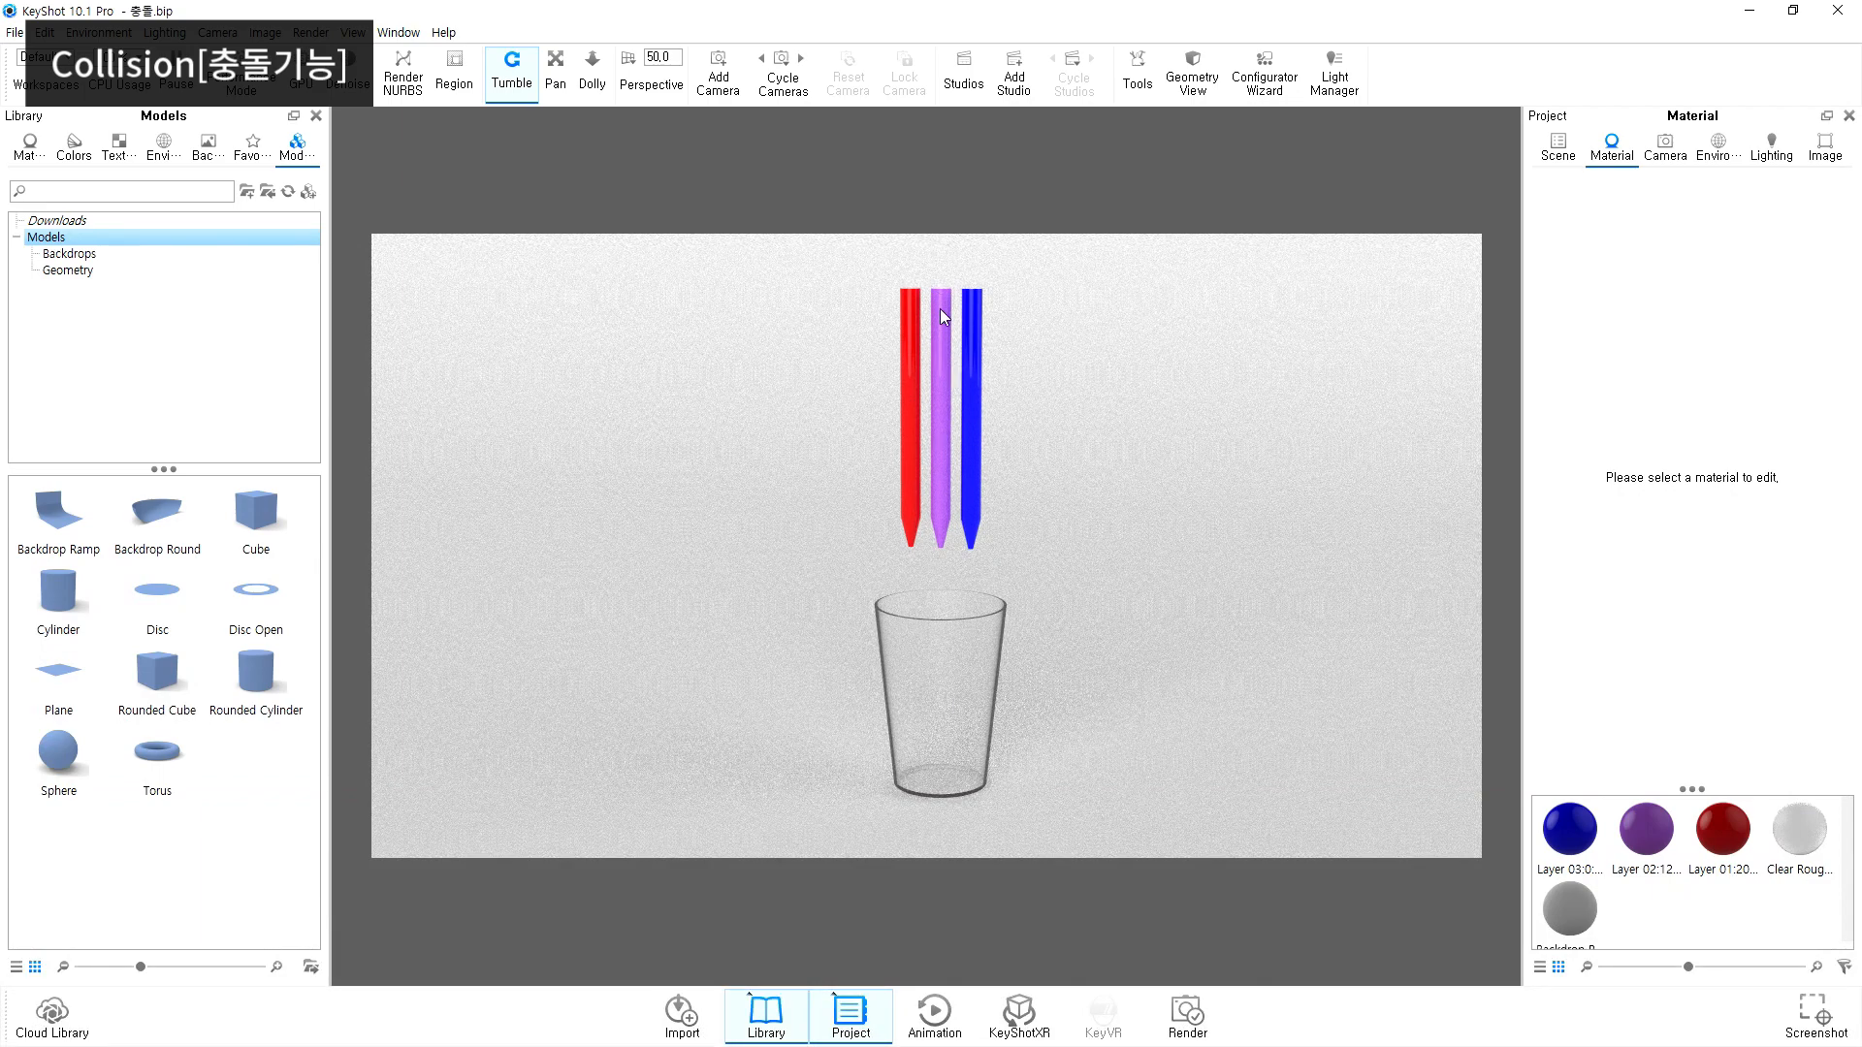
Step: Move the purple pencil down into the glass and tilt it against the side with As Parts disabled
{"action": "left_click", "coordinate": [1559, 145]}
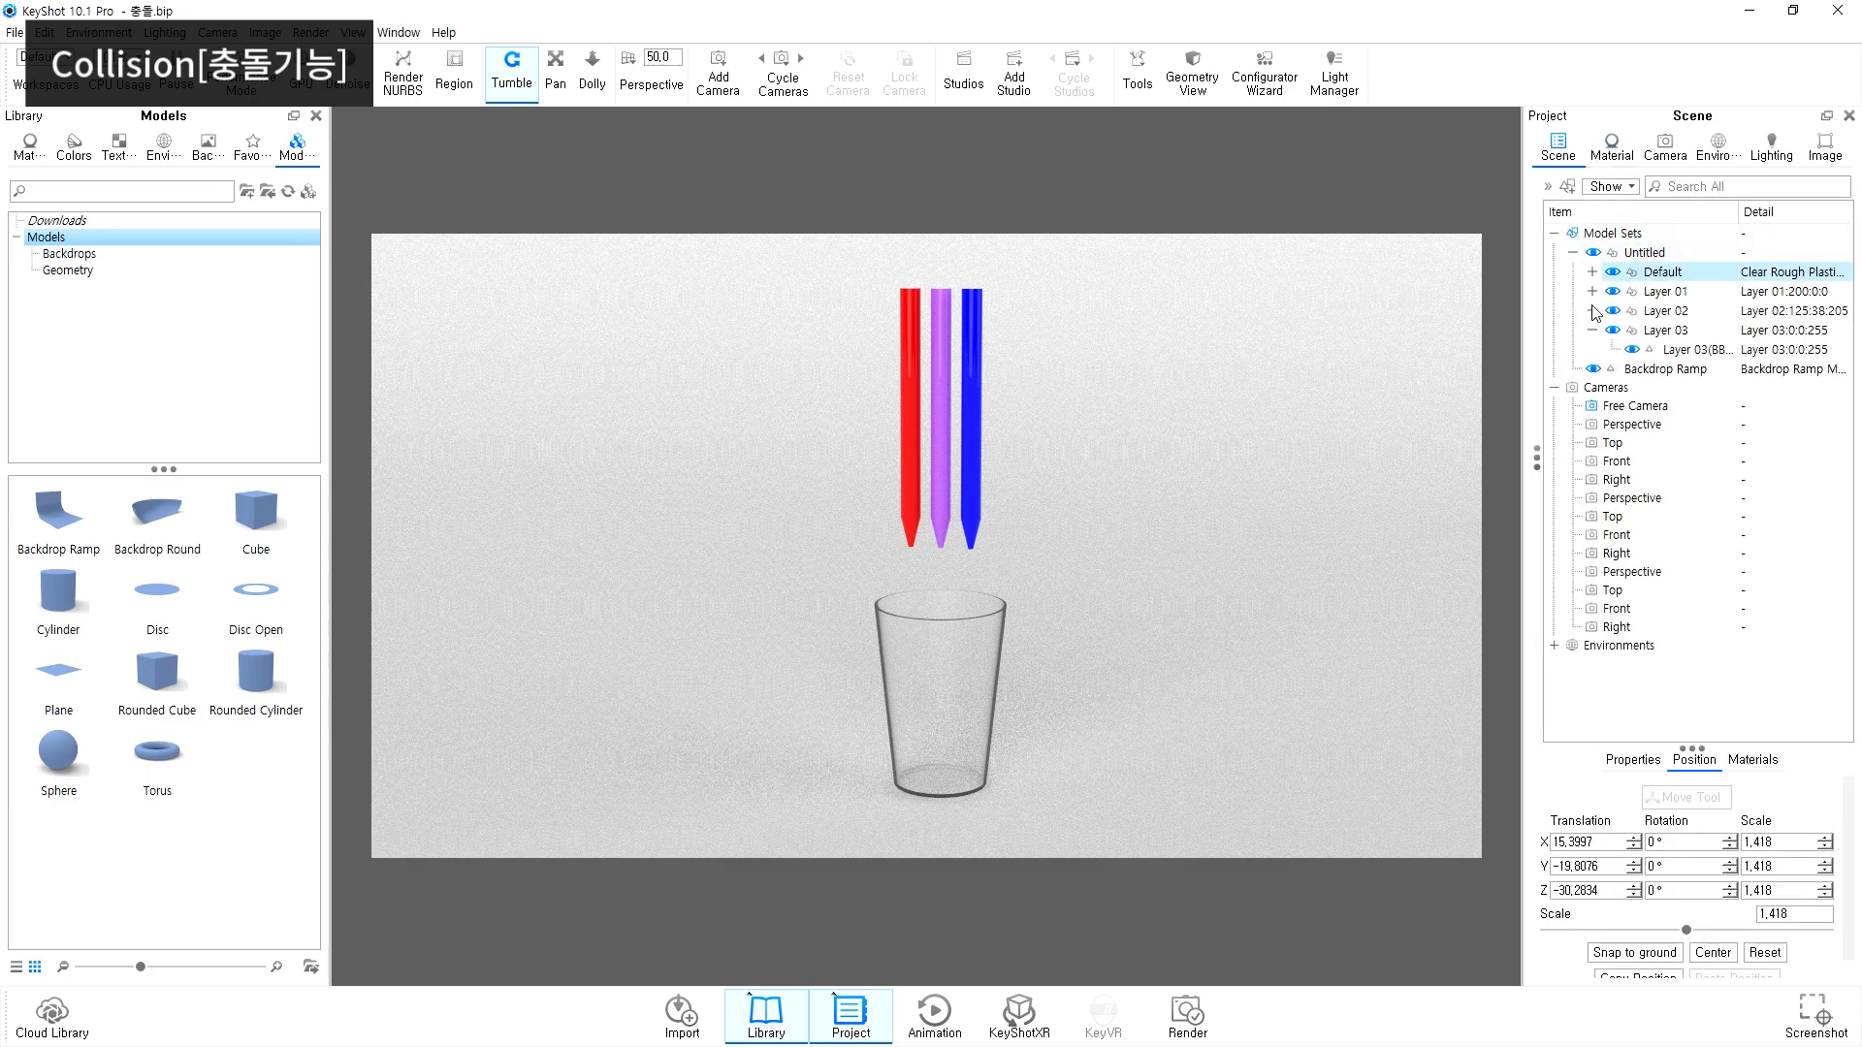
{"action": "left_click", "coordinate": [951, 315]}
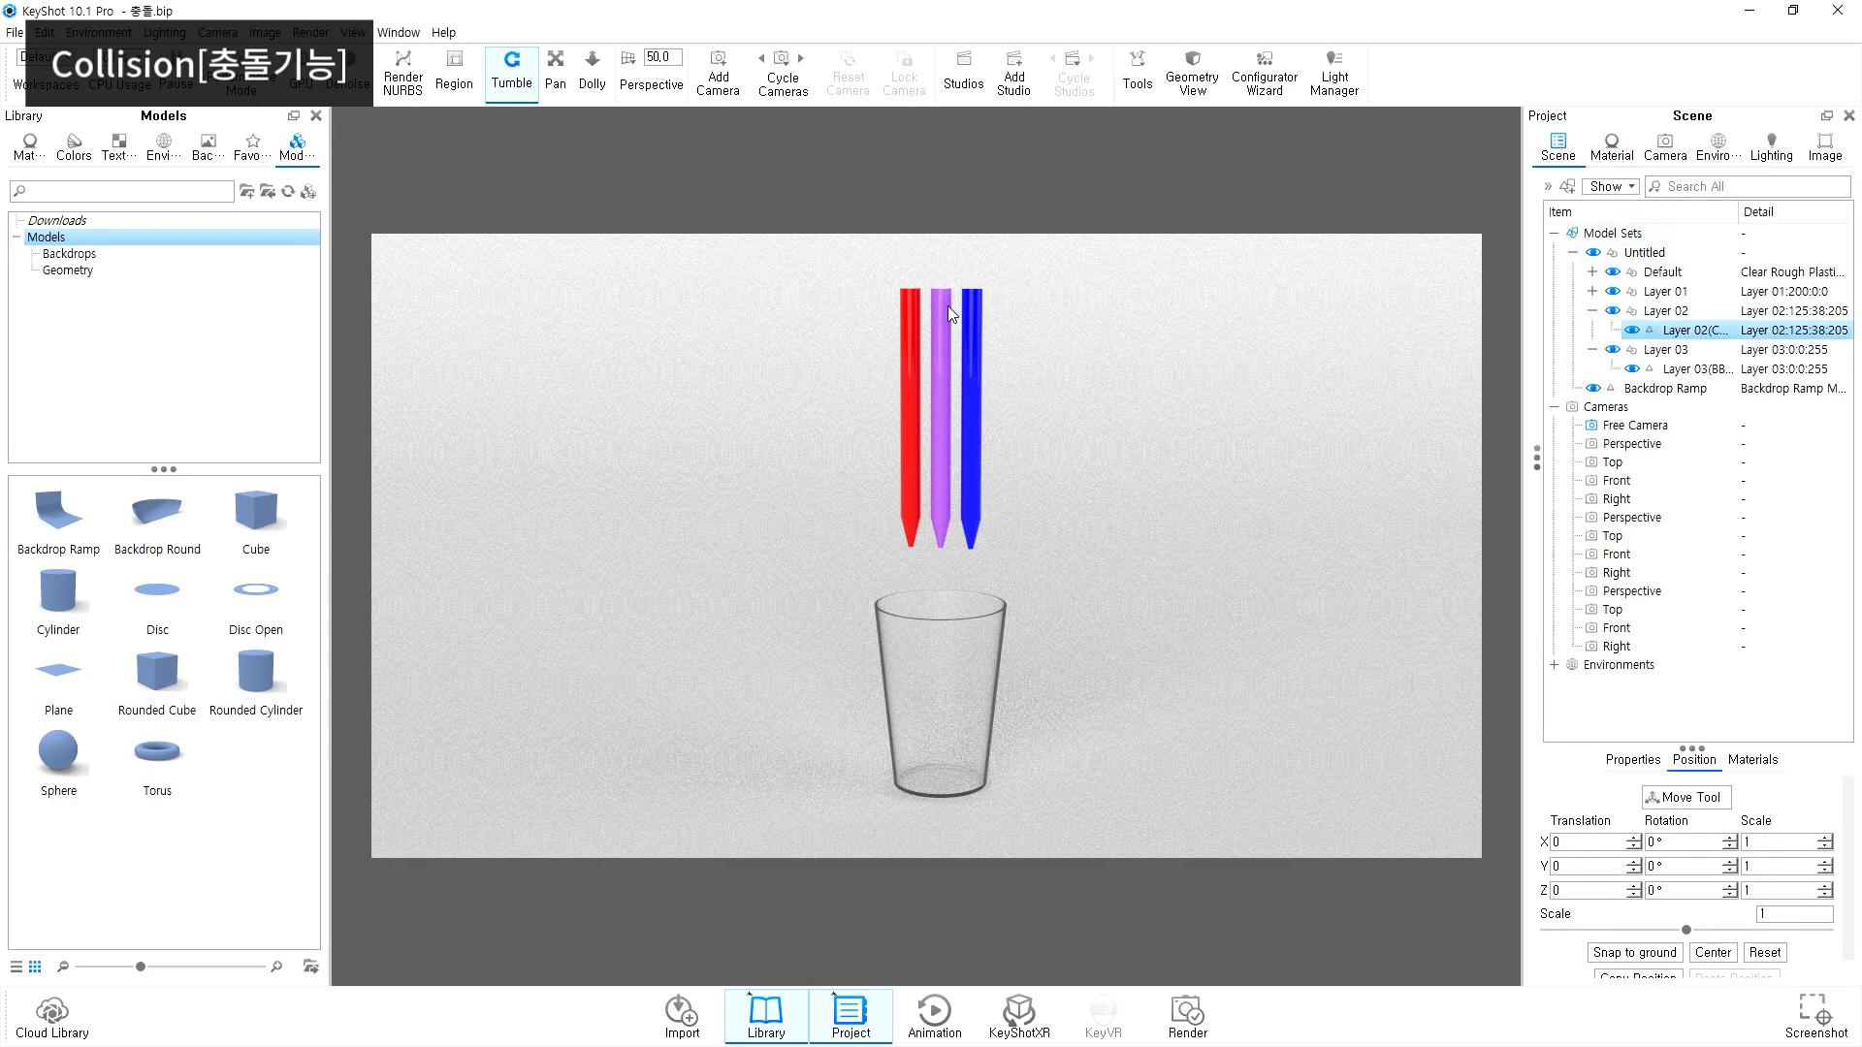
{"action": "left_click", "coordinate": [1697, 799]}
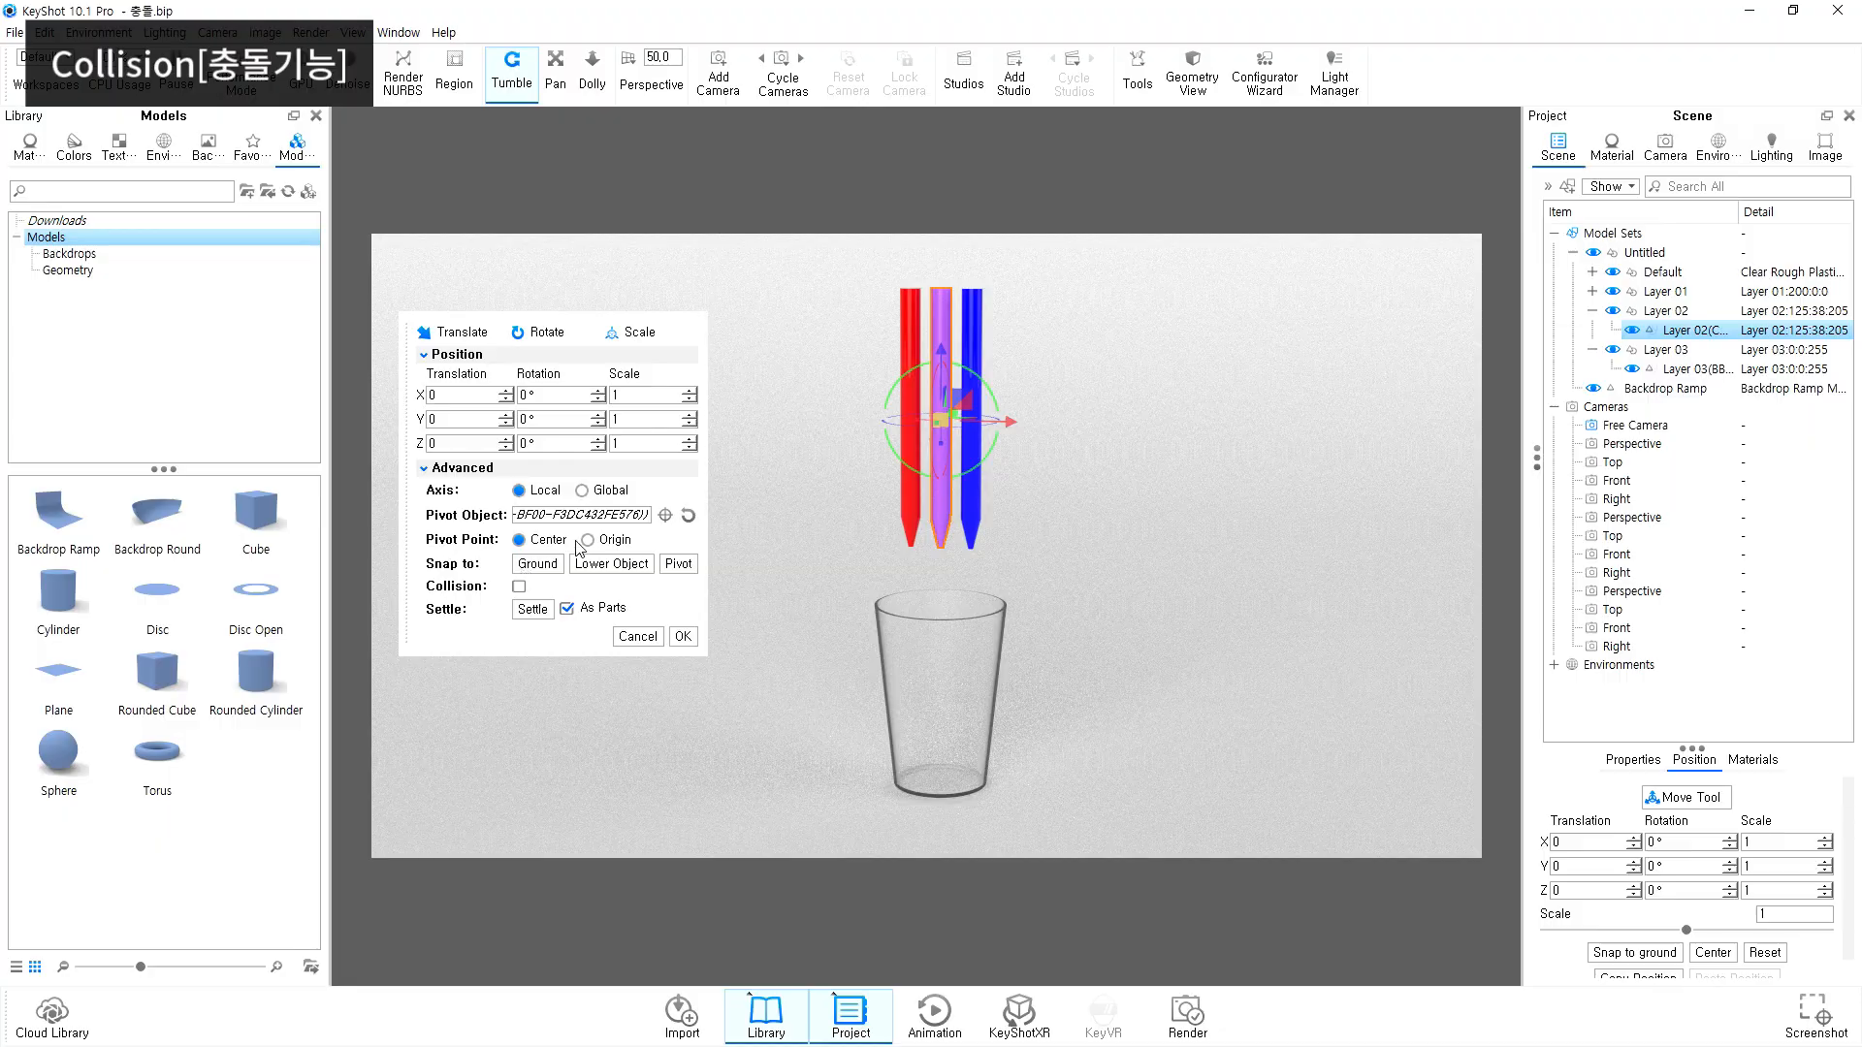
{"action": "left_click", "coordinate": [567, 608]}
{"action": "mouse_move", "coordinate": [945, 352]}
{"action": "left_mouse_down"}
{"action": "mouse_move", "coordinate": [932, 622]}
{"action": "mouse_move", "coordinate": [950, 595]}
{"action": "mouse_move", "coordinate": [934, 595]}
{"action": "mouse_move", "coordinate": [994, 644]}
{"action": "mouse_move", "coordinate": [972, 650]}
{"action": "left_mouse_up"}
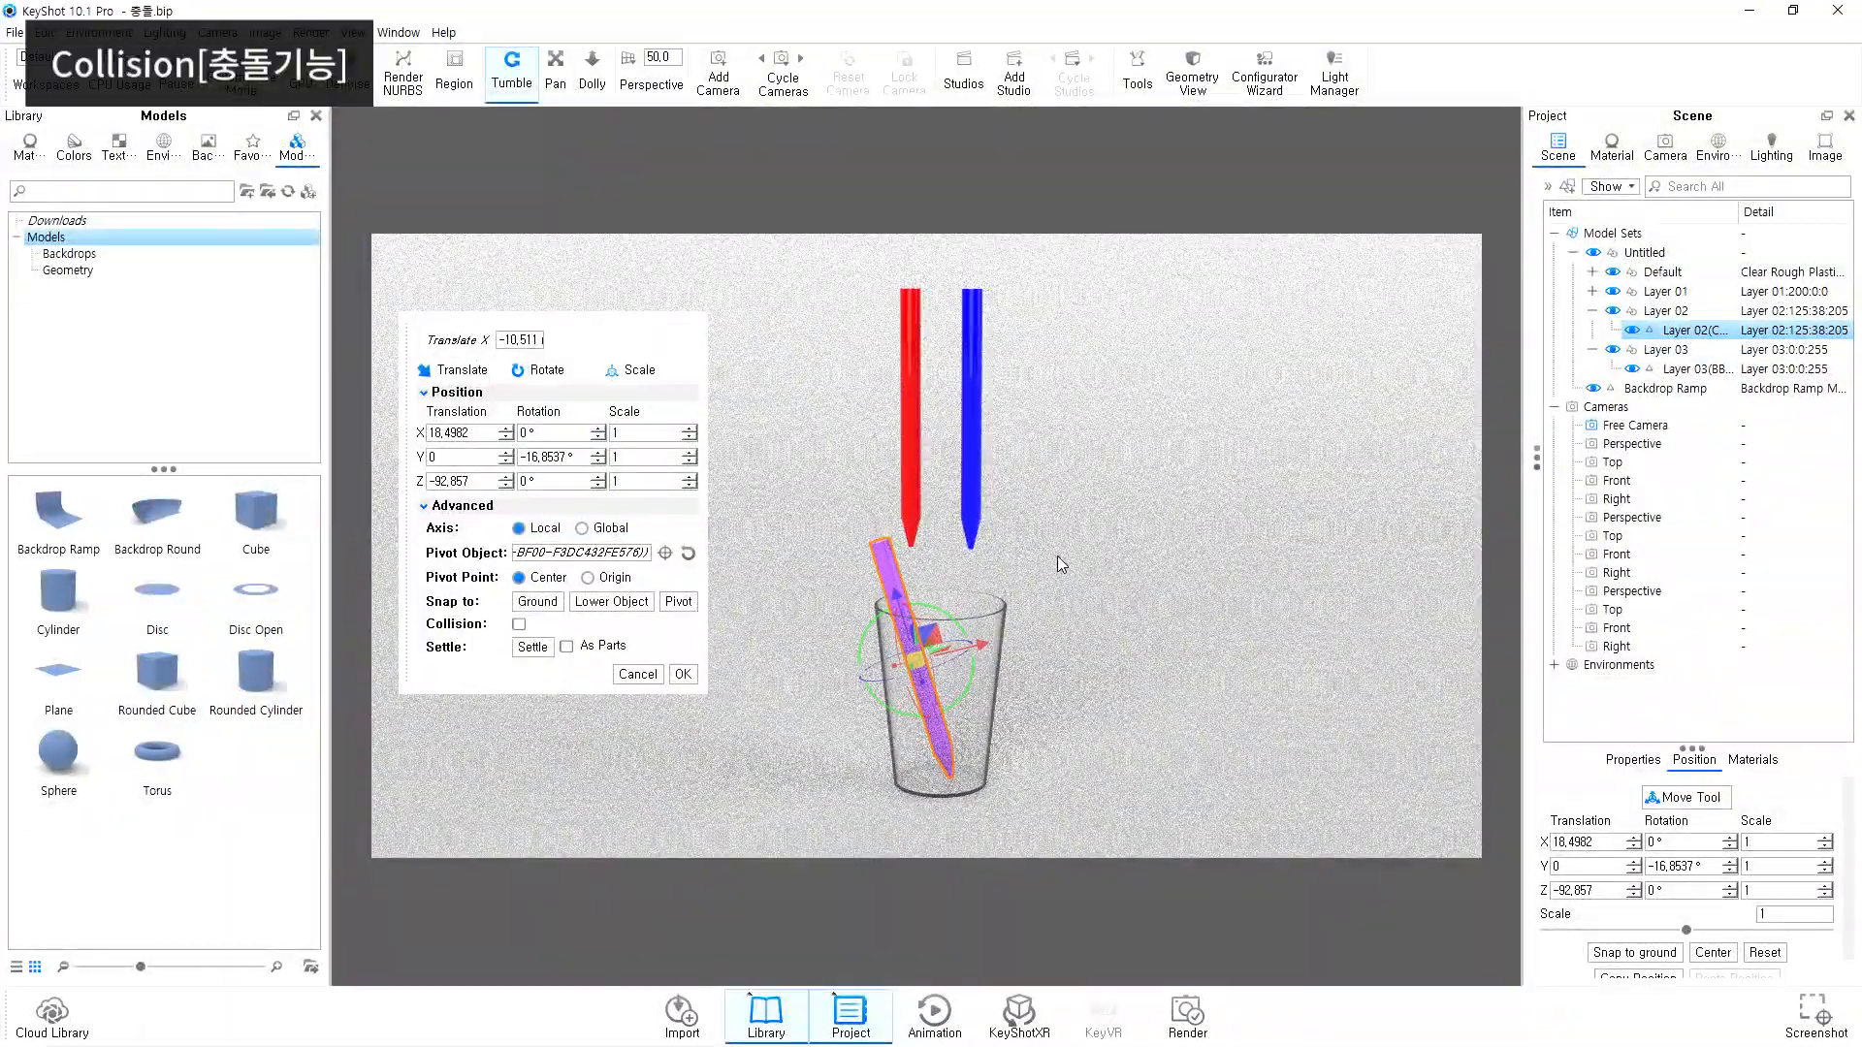
Step: Undo the manual moves and rotation of the purple pencil
{"action": "key", "text": "ctrl+z"}
{"action": "key", "text": "ctrl+z"}
{"action": "key", "text": "ctrl+z"}
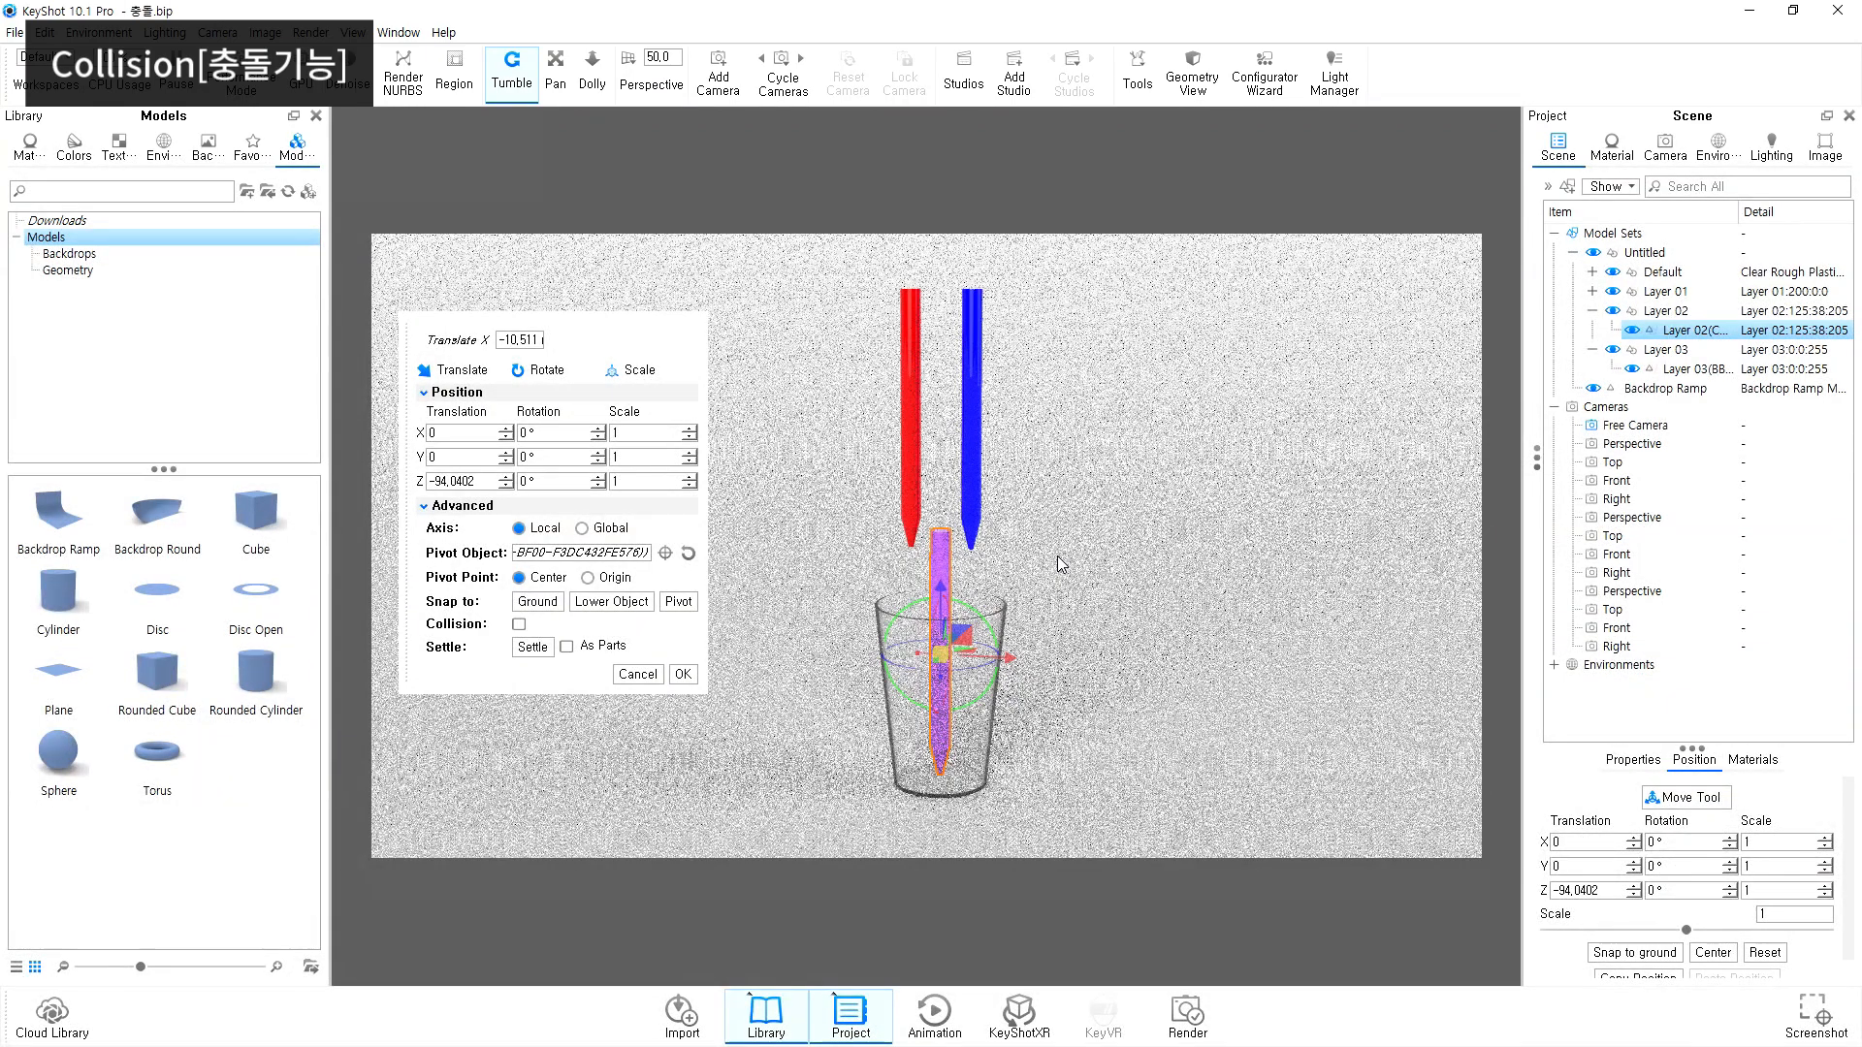
{"action": "key", "text": "ctrl+z"}
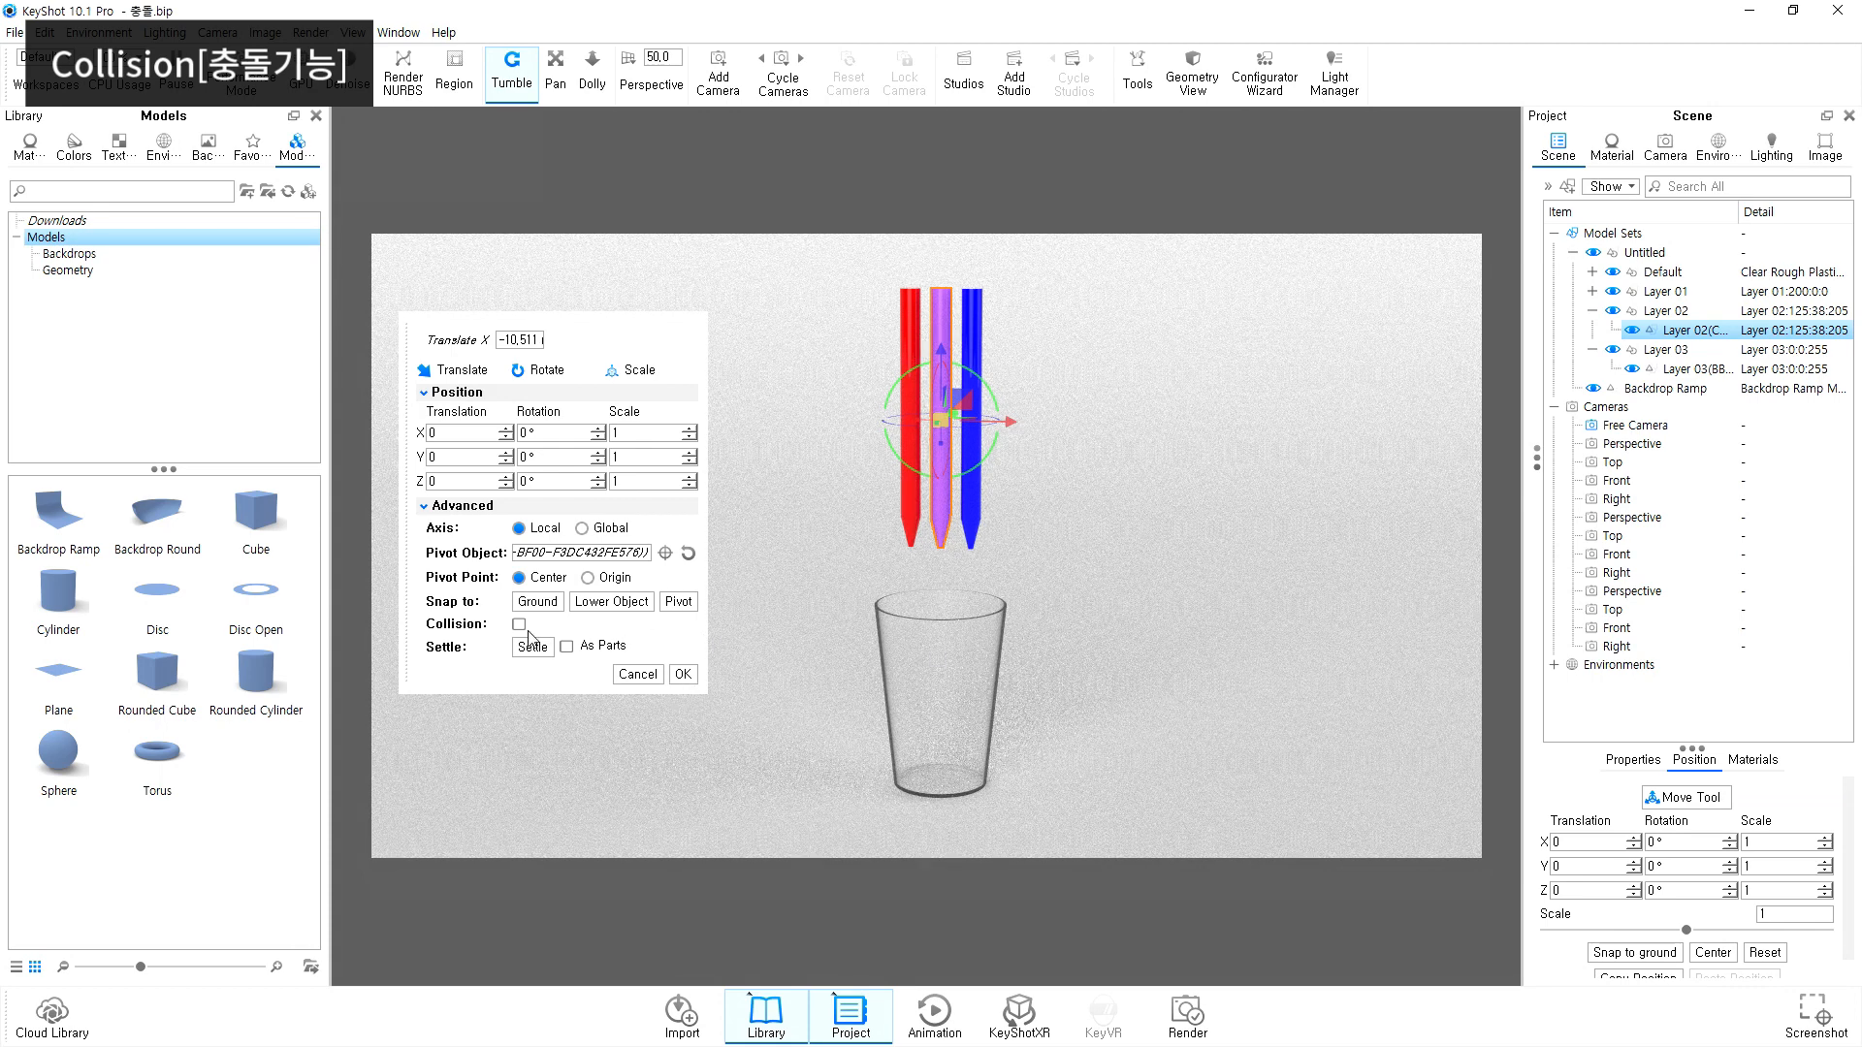
Step: Settle Layers 01, 02 and 03 as separate parts into the glass with Collision enabled, and accept the result
{"action": "left_click", "coordinate": [1665, 291]}
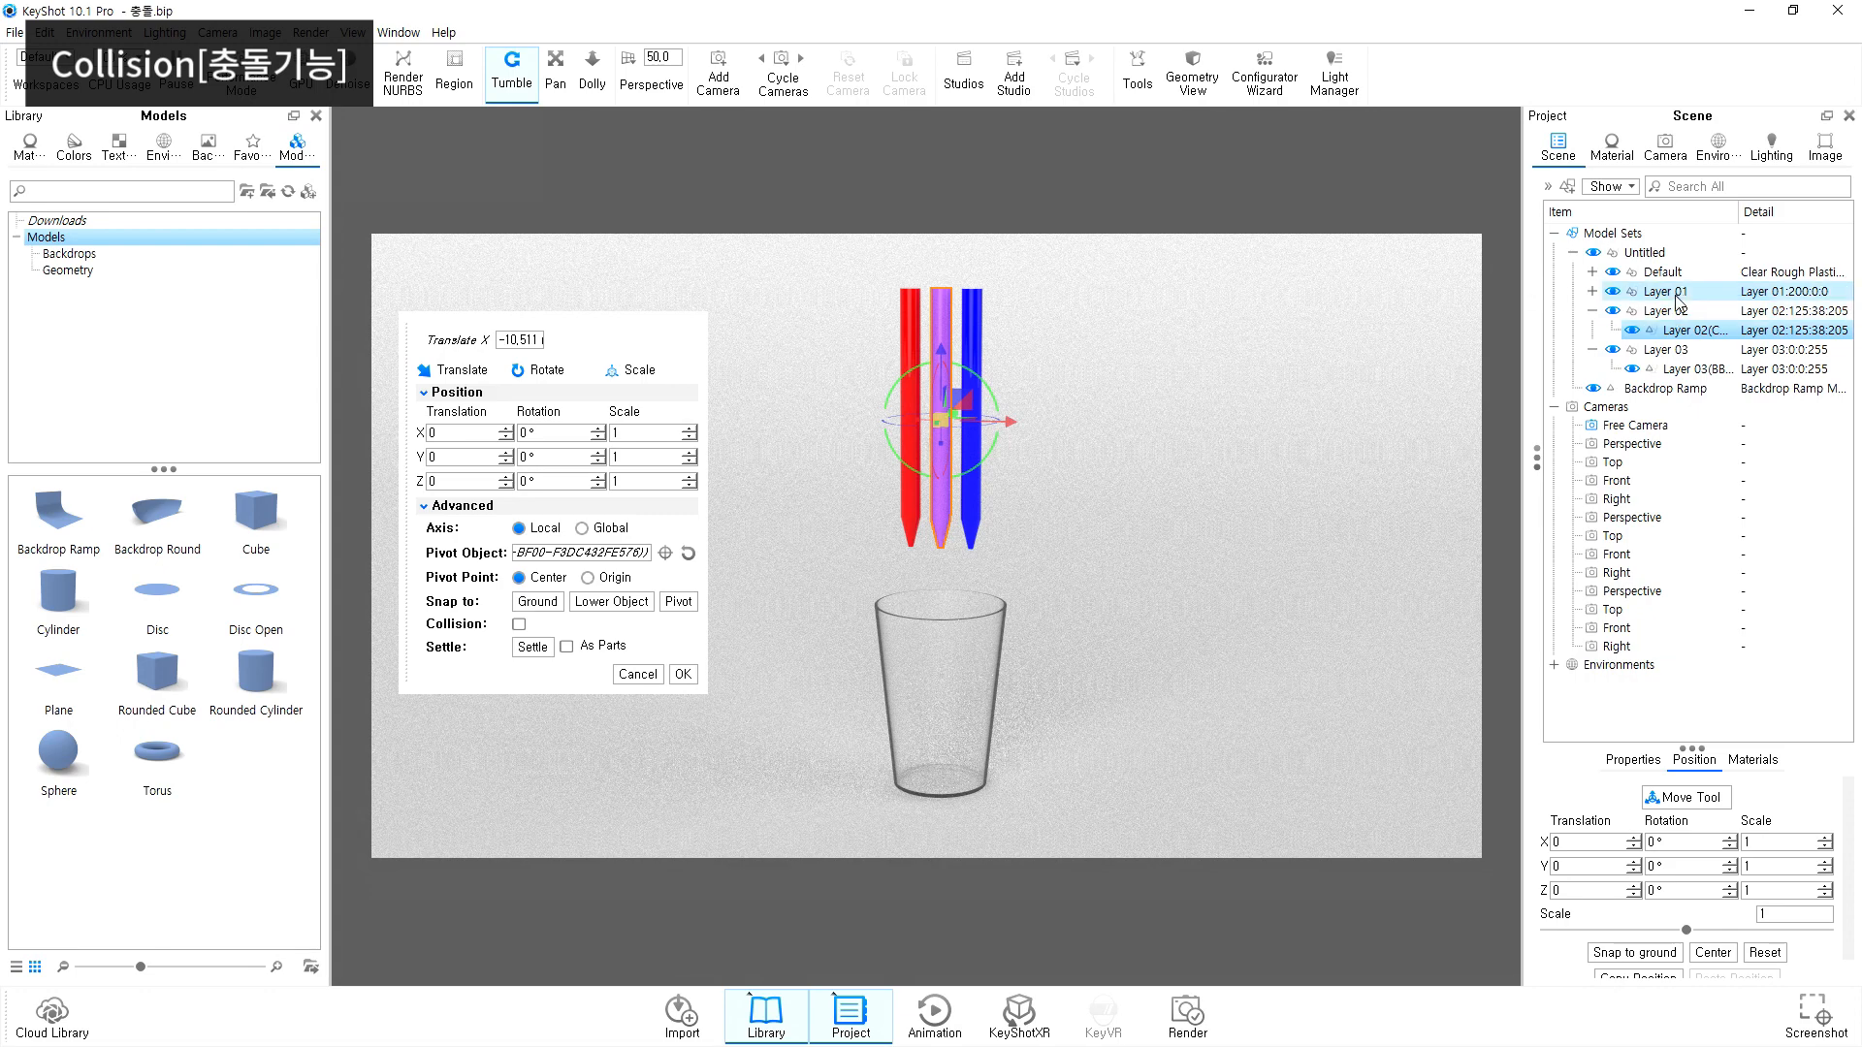
{"action": "left_click", "coordinate": [1668, 310], "text": "ctrl"}
{"action": "left_click", "coordinate": [1665, 349], "text": "ctrl"}
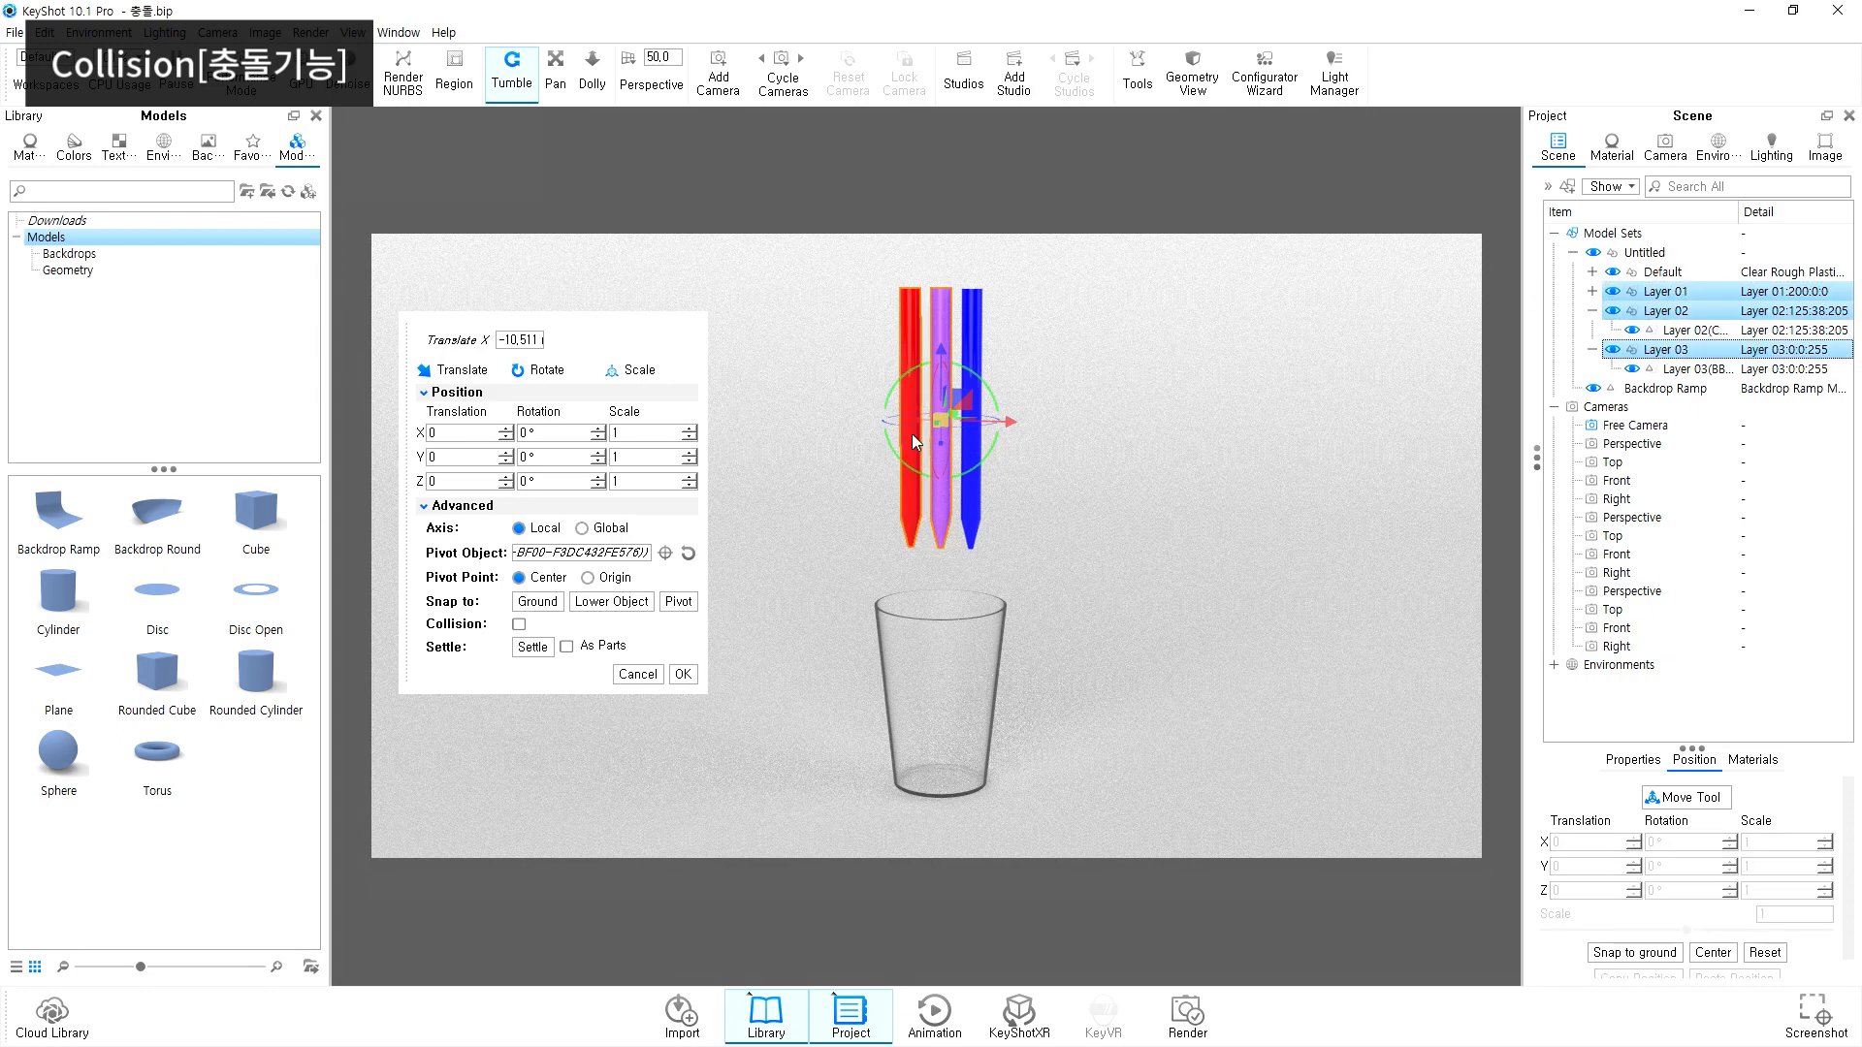
{"action": "left_click", "coordinate": [518, 624]}
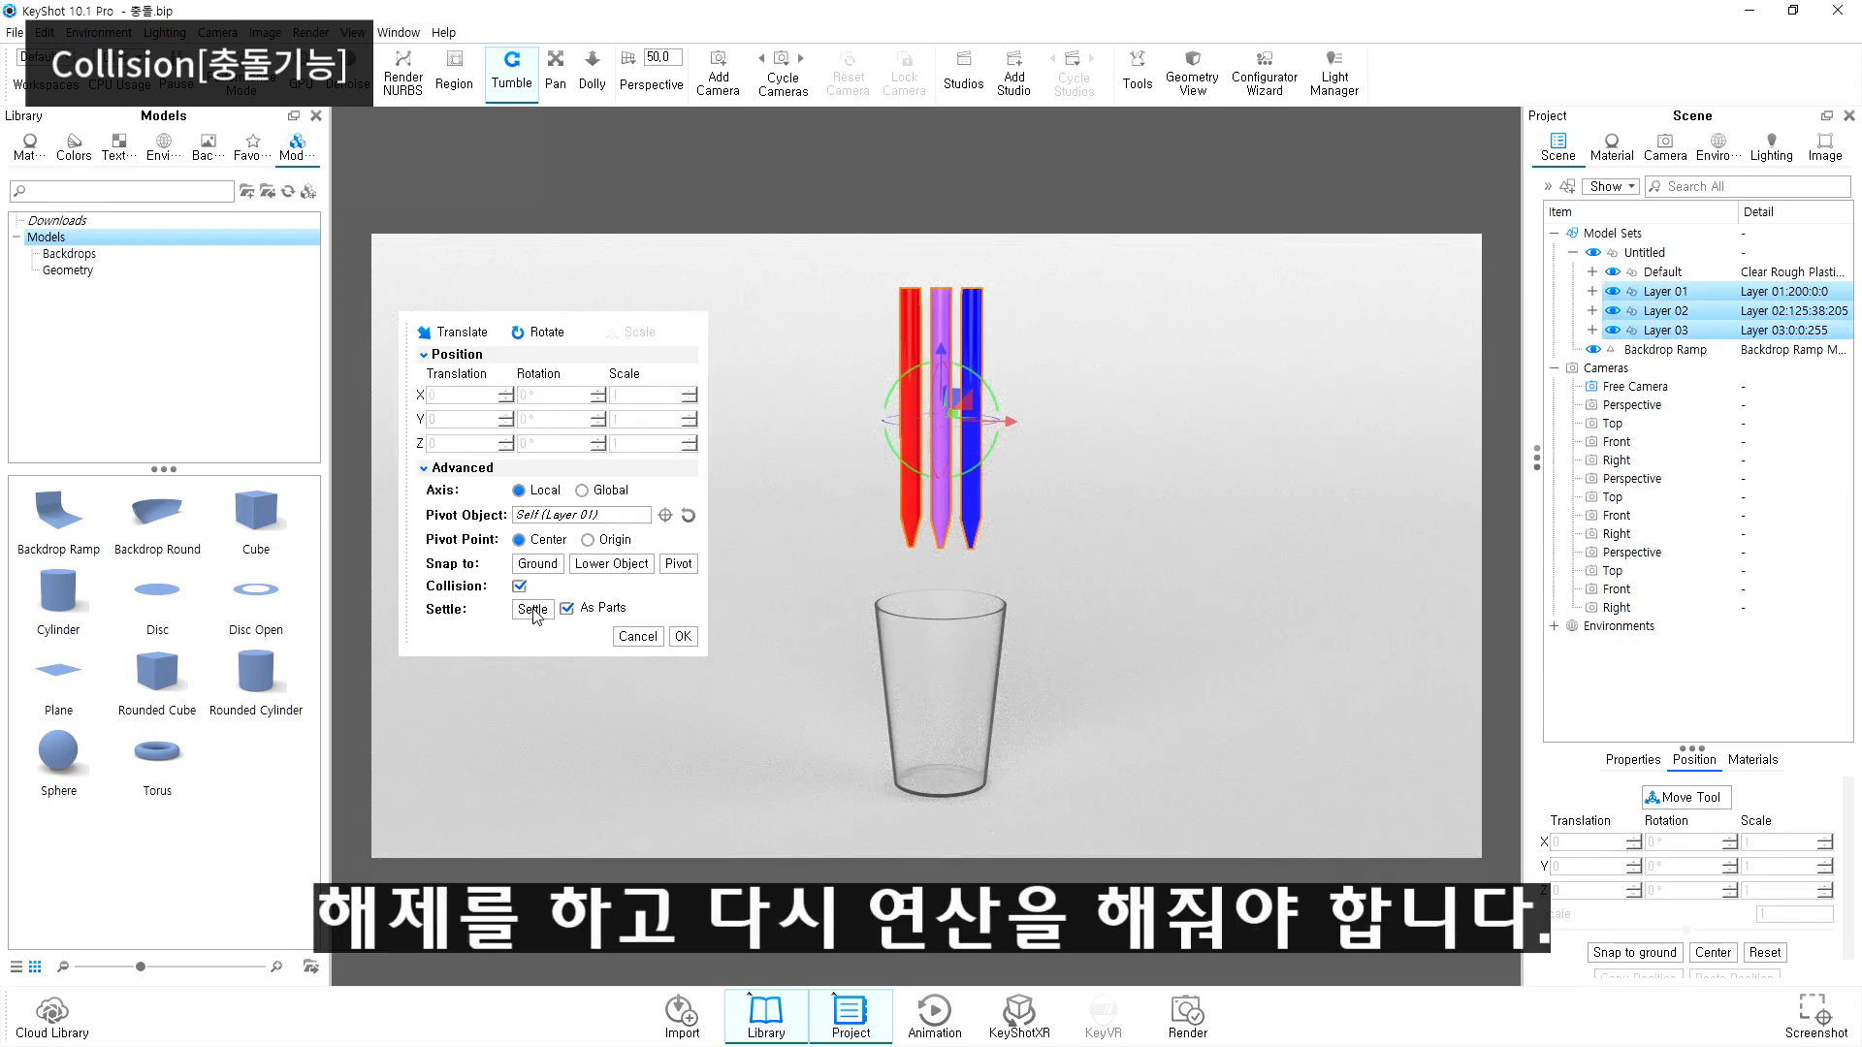
{"action": "left_click", "coordinate": [532, 609]}
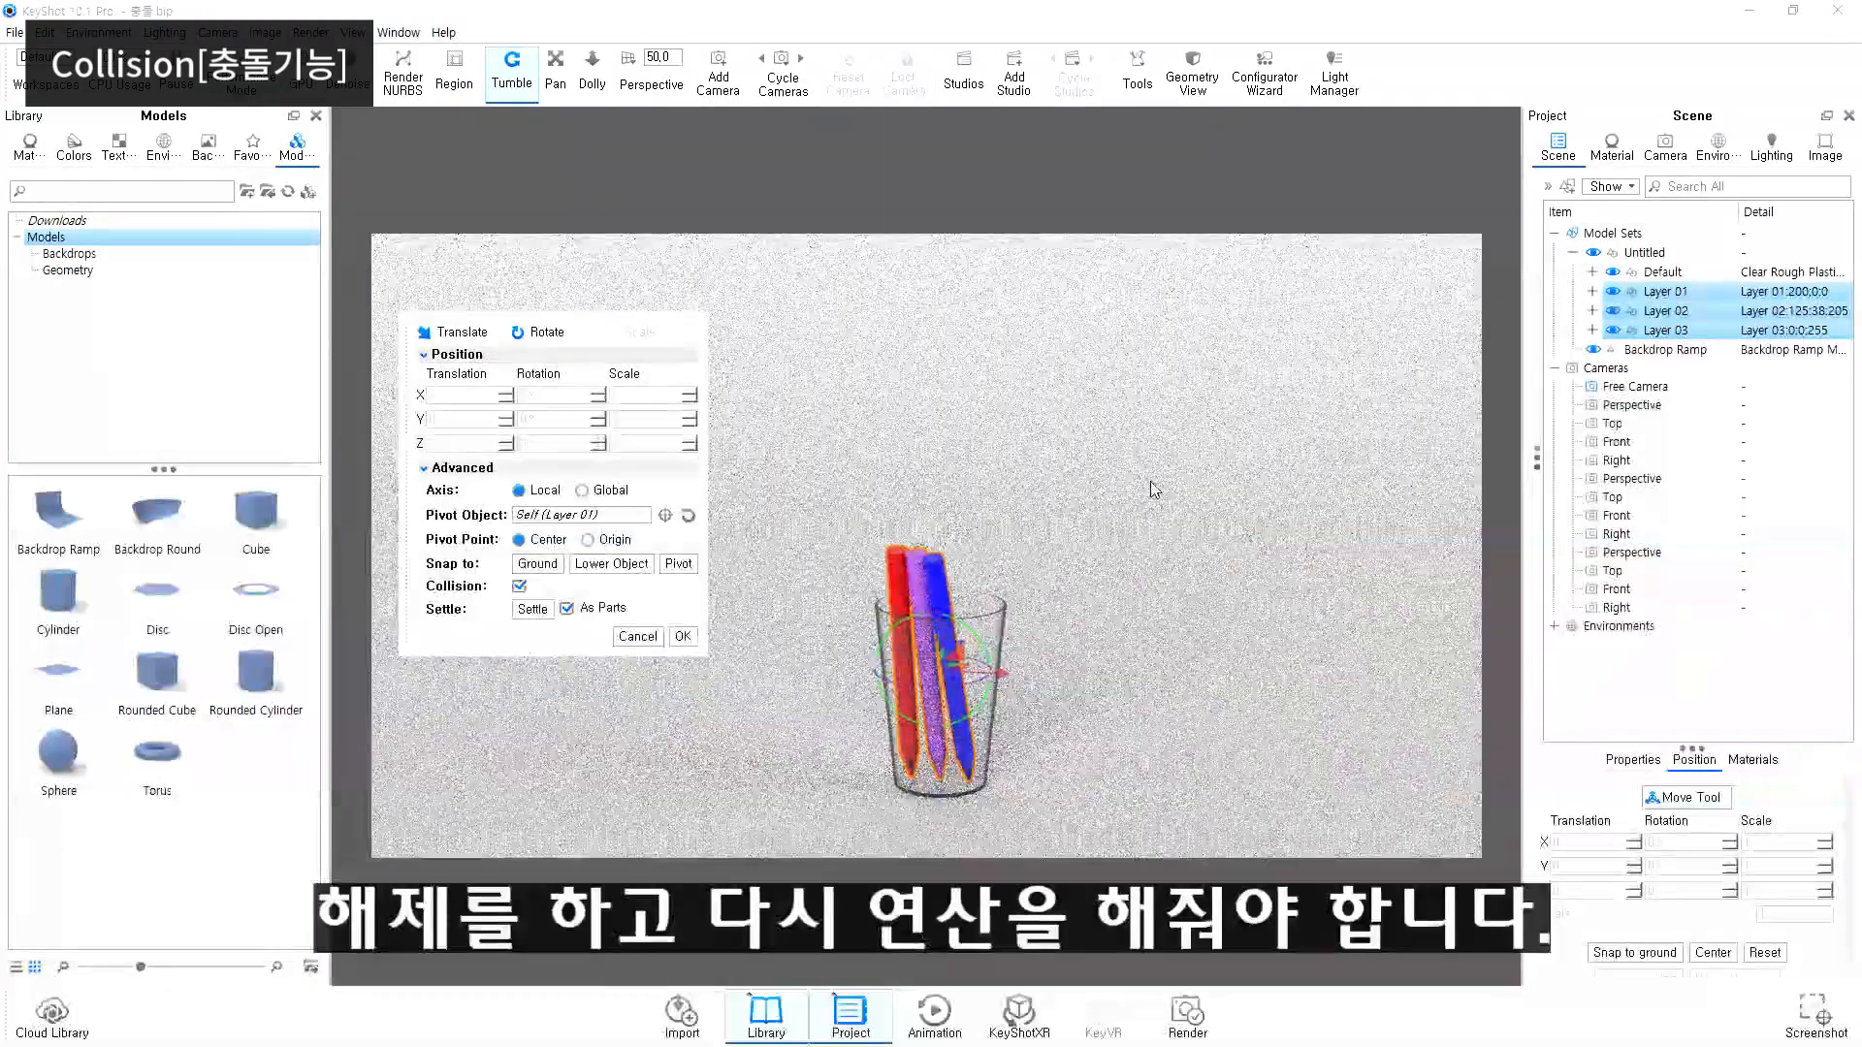
{"action": "left_click", "coordinate": [1134, 485]}
{"action": "left_click", "coordinate": [683, 636]}
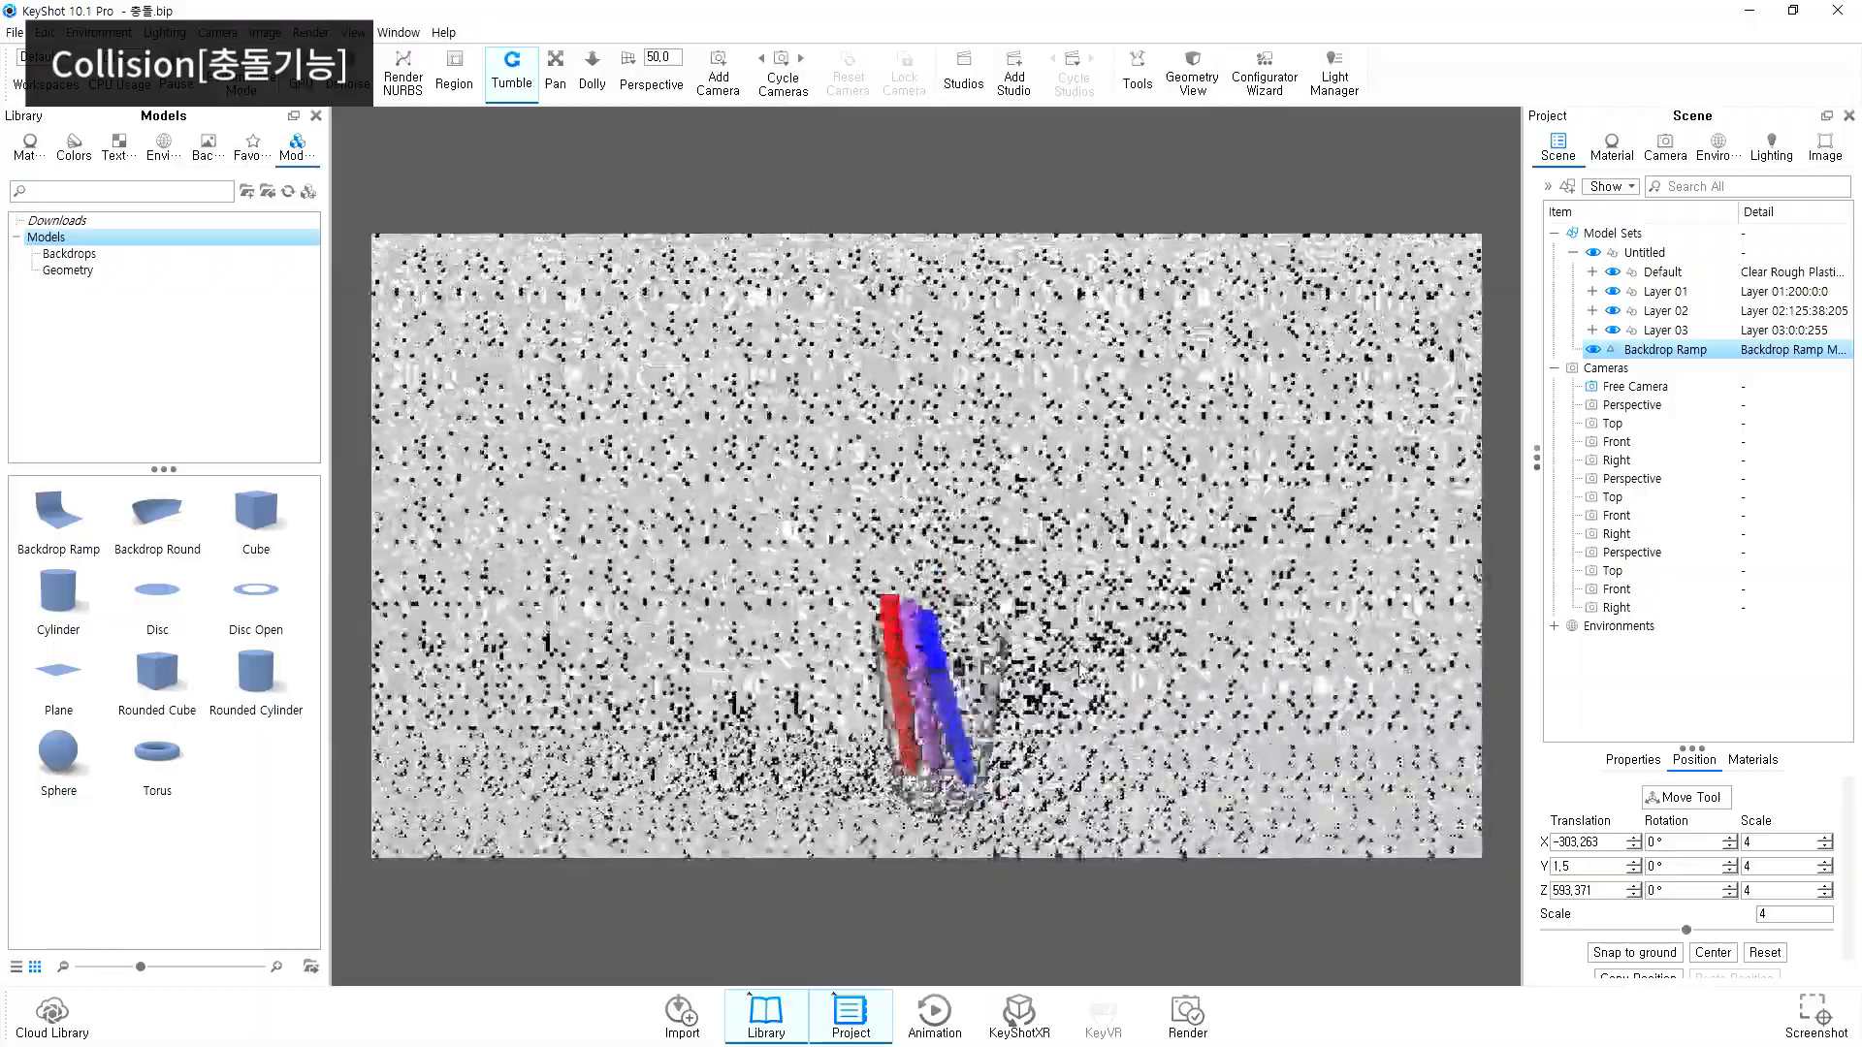
Step: Examine from several angles how the three pencils rest against the rim, wall and bottom of the glass
{"action": "left_click_drag", "start_coordinate": [840, 752], "coordinate": [946, 444]}
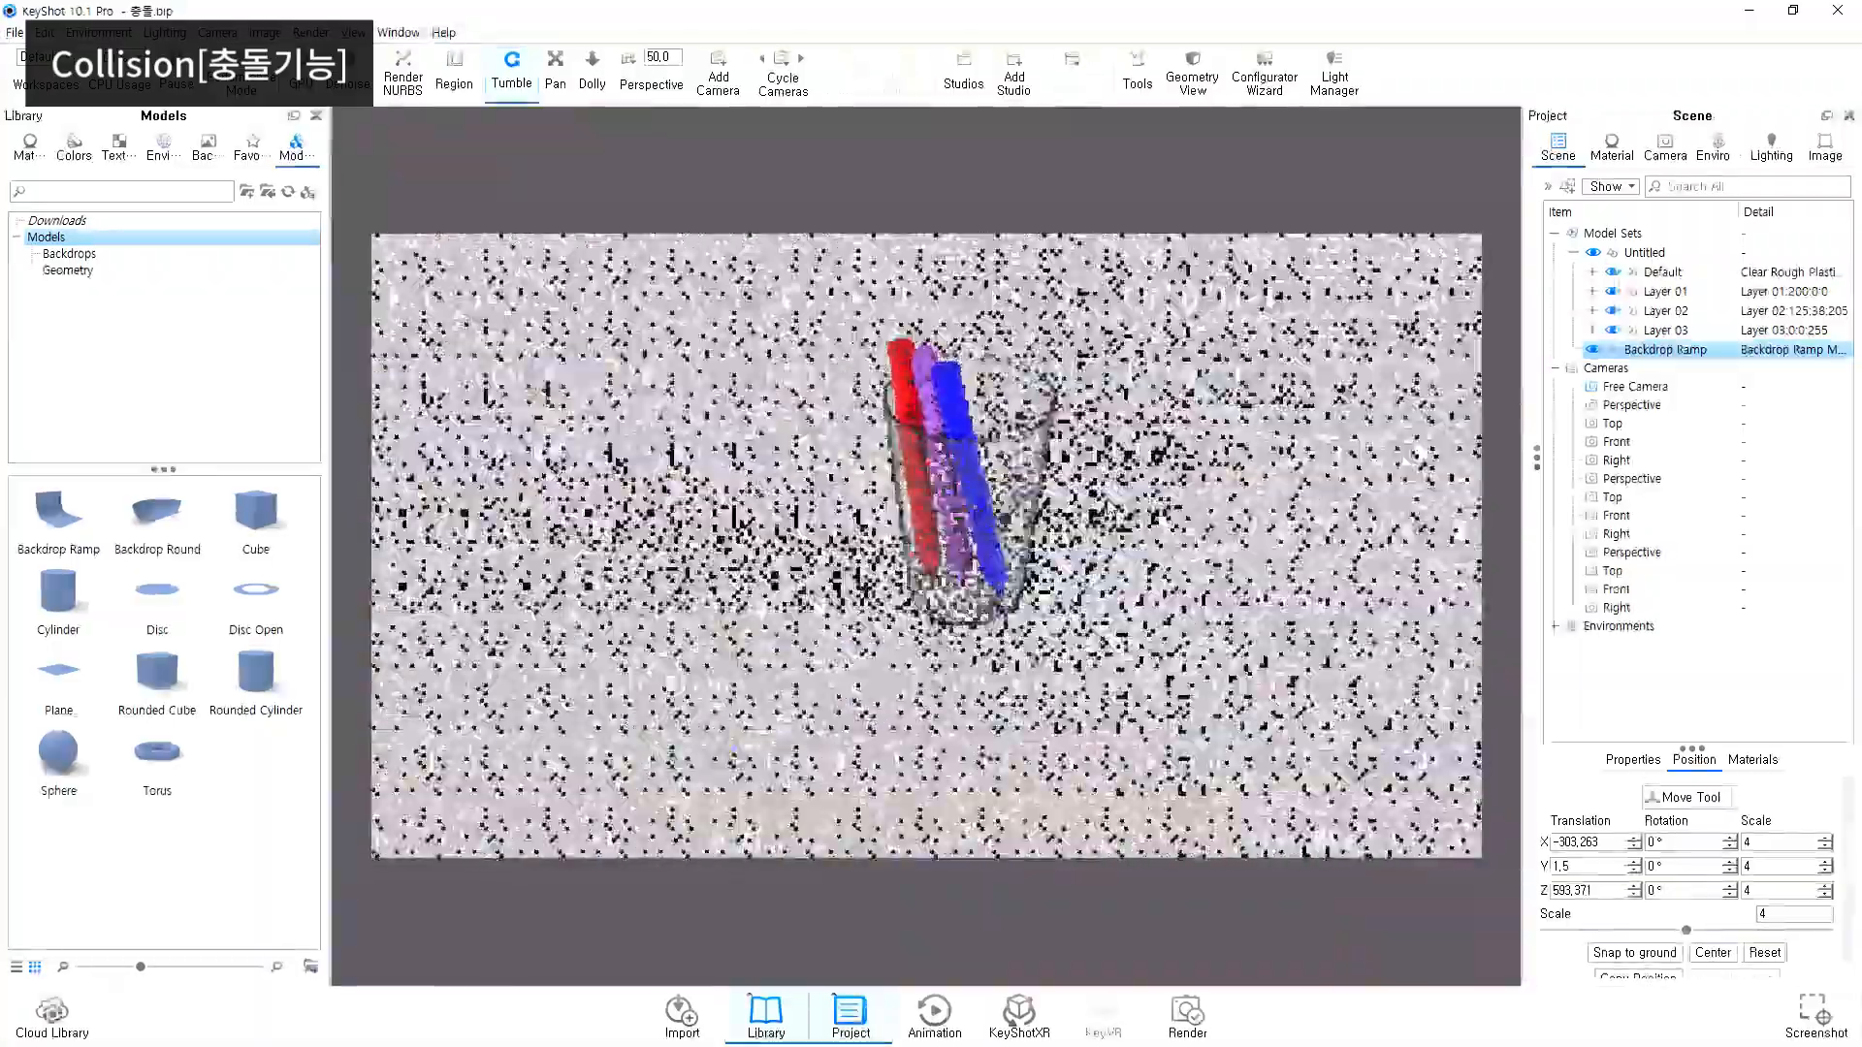
{"action": "middle_click_drag", "start_coordinate": [945, 444], "coordinate": [927, 580]}
{"action": "scroll", "coordinate": [927, 580], "scroll_direction": "up", "scroll_amount": 7}
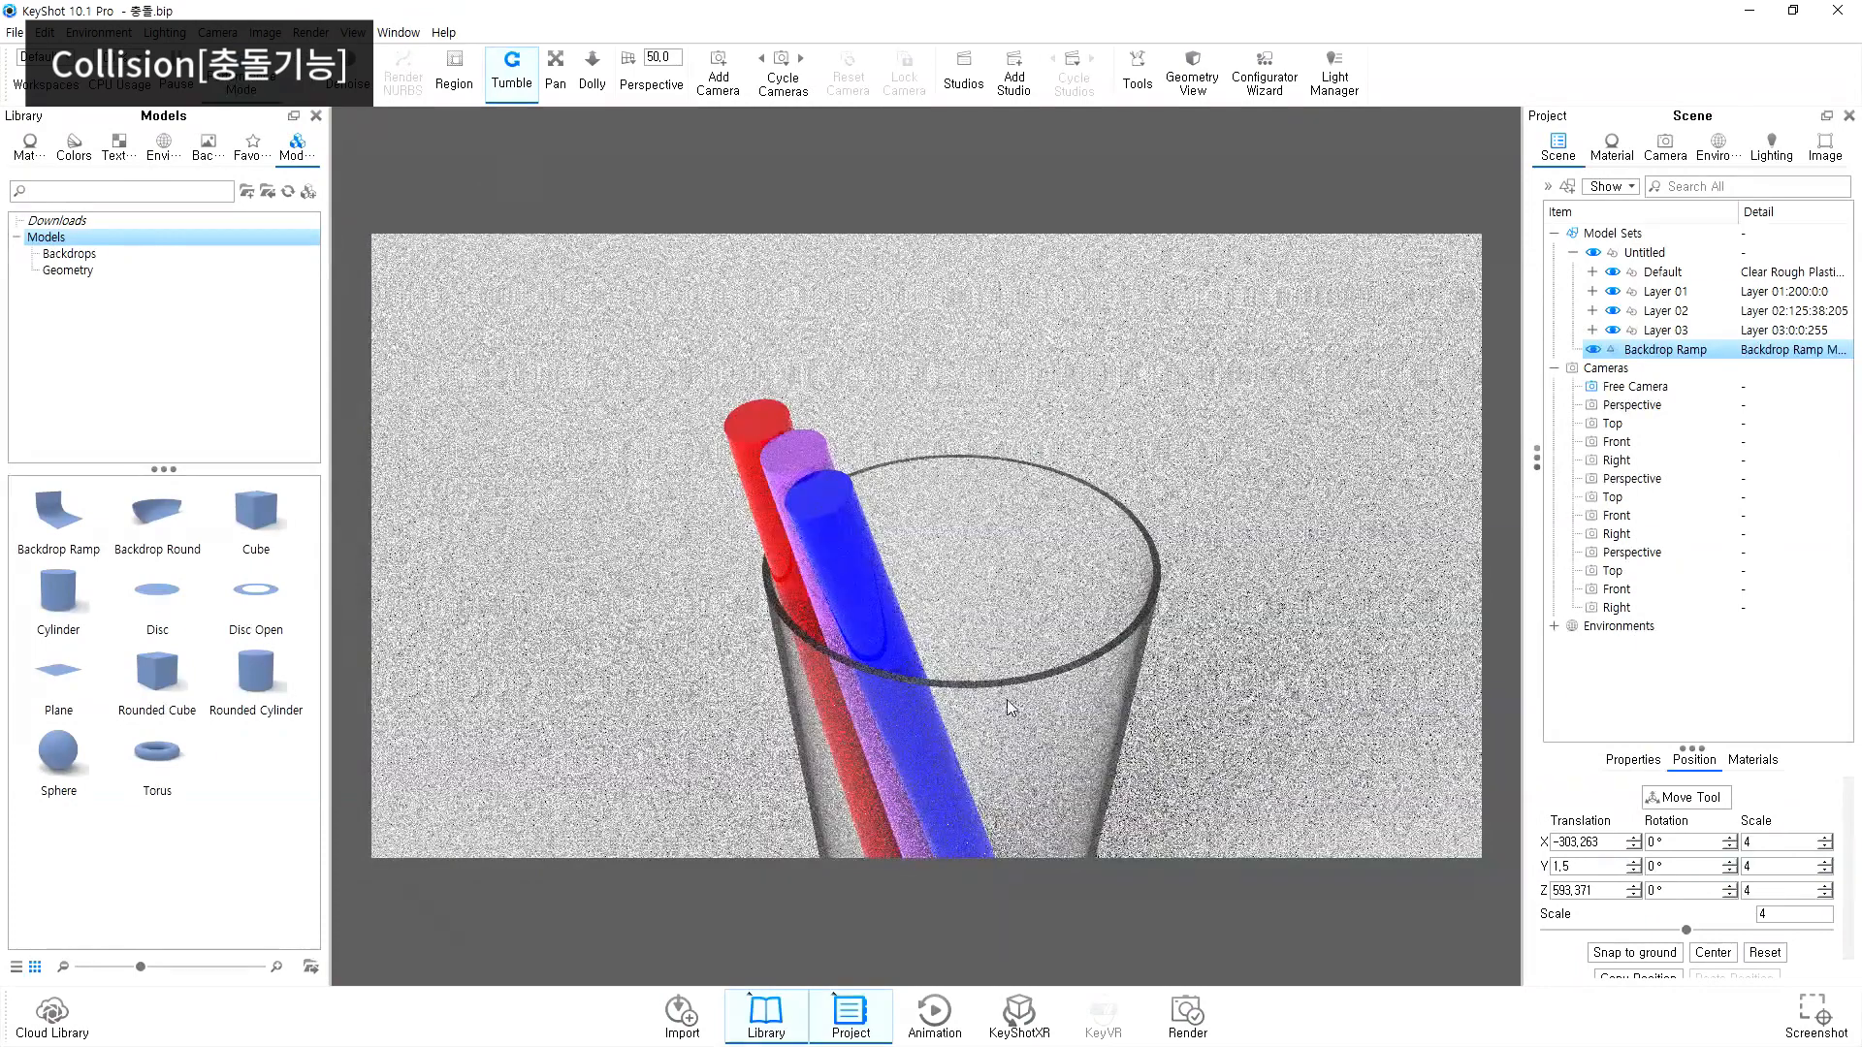
{"action": "left_click_drag", "start_coordinate": [986, 669], "coordinate": [747, 419]}
{"action": "scroll", "coordinate": [743, 411], "scroll_direction": "down", "scroll_amount": 5}
{"action": "scroll", "coordinate": [767, 398], "scroll_direction": "up", "scroll_amount": 10}
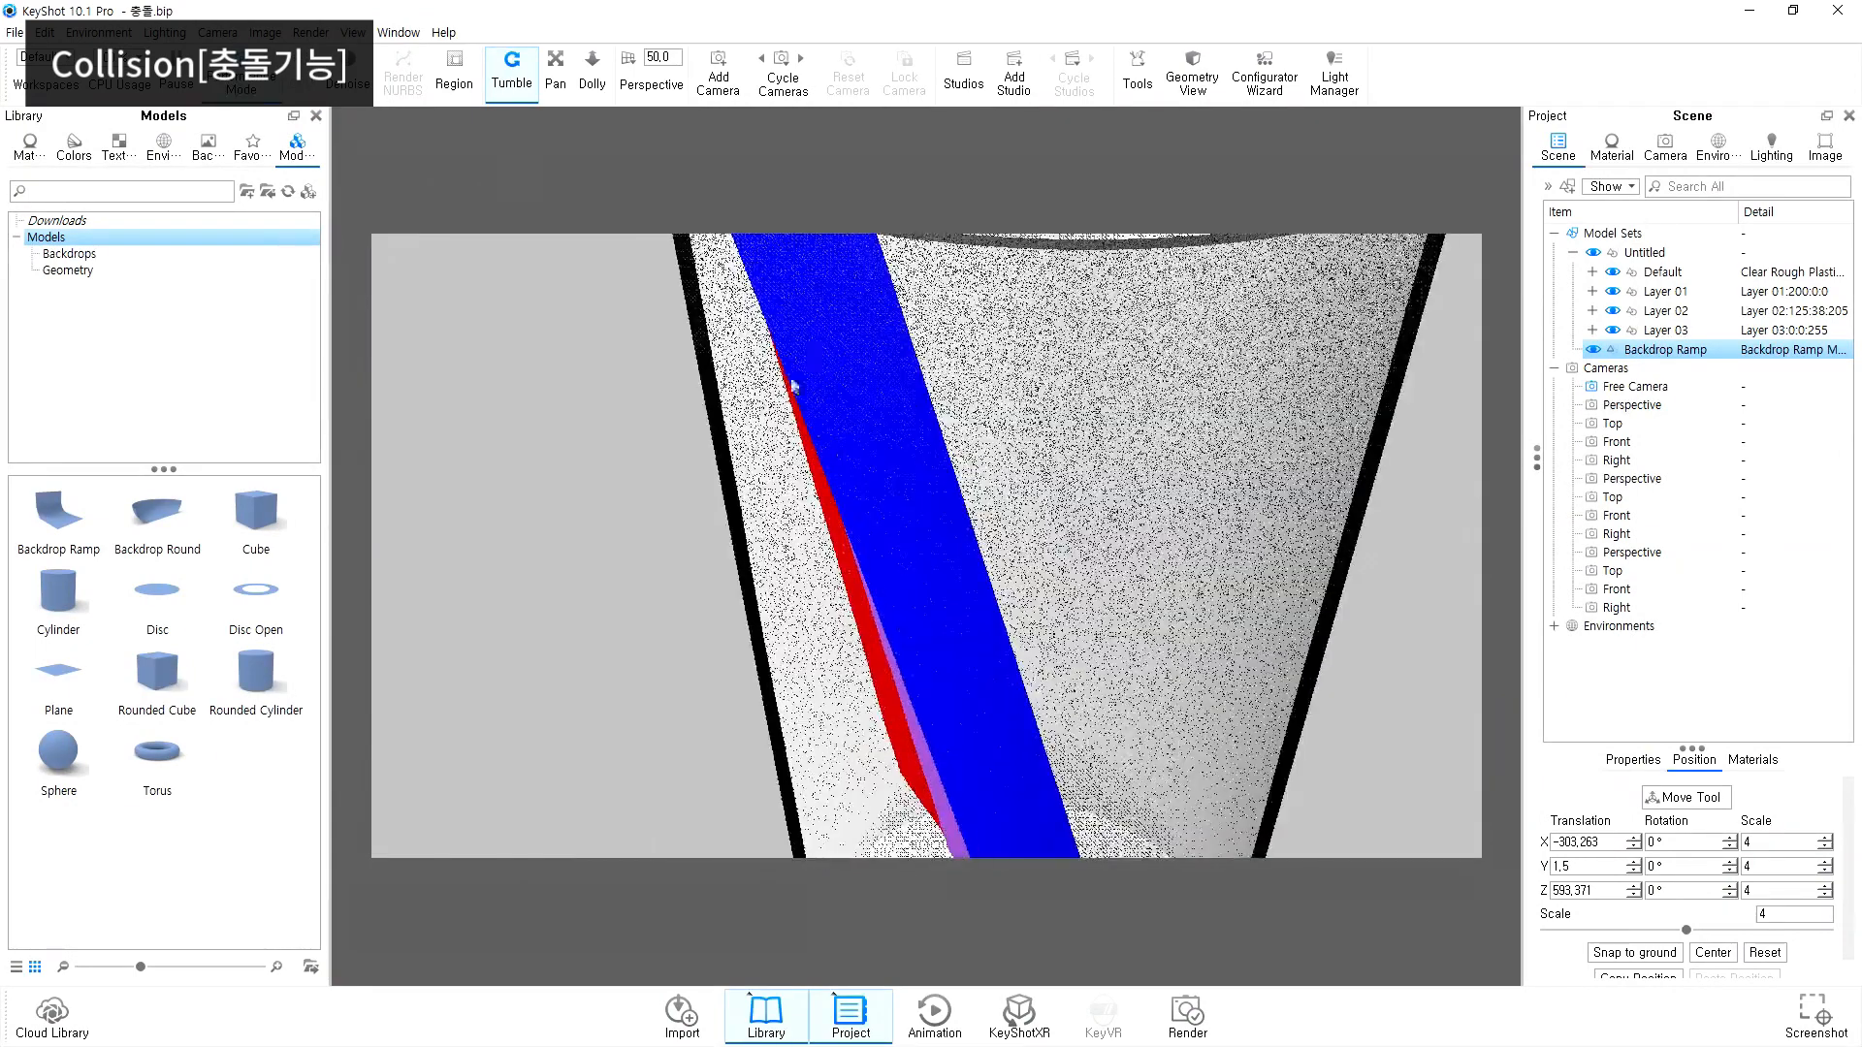
{"action": "scroll", "coordinate": [805, 349], "scroll_direction": "down", "scroll_amount": 4}
{"action": "mouse_move", "coordinate": [1073, 756]}
{"action": "left_mouse_down"}
{"action": "mouse_move", "coordinate": [1073, 610]}
{"action": "mouse_move", "coordinate": [1074, 641]}
{"action": "left_mouse_up"}
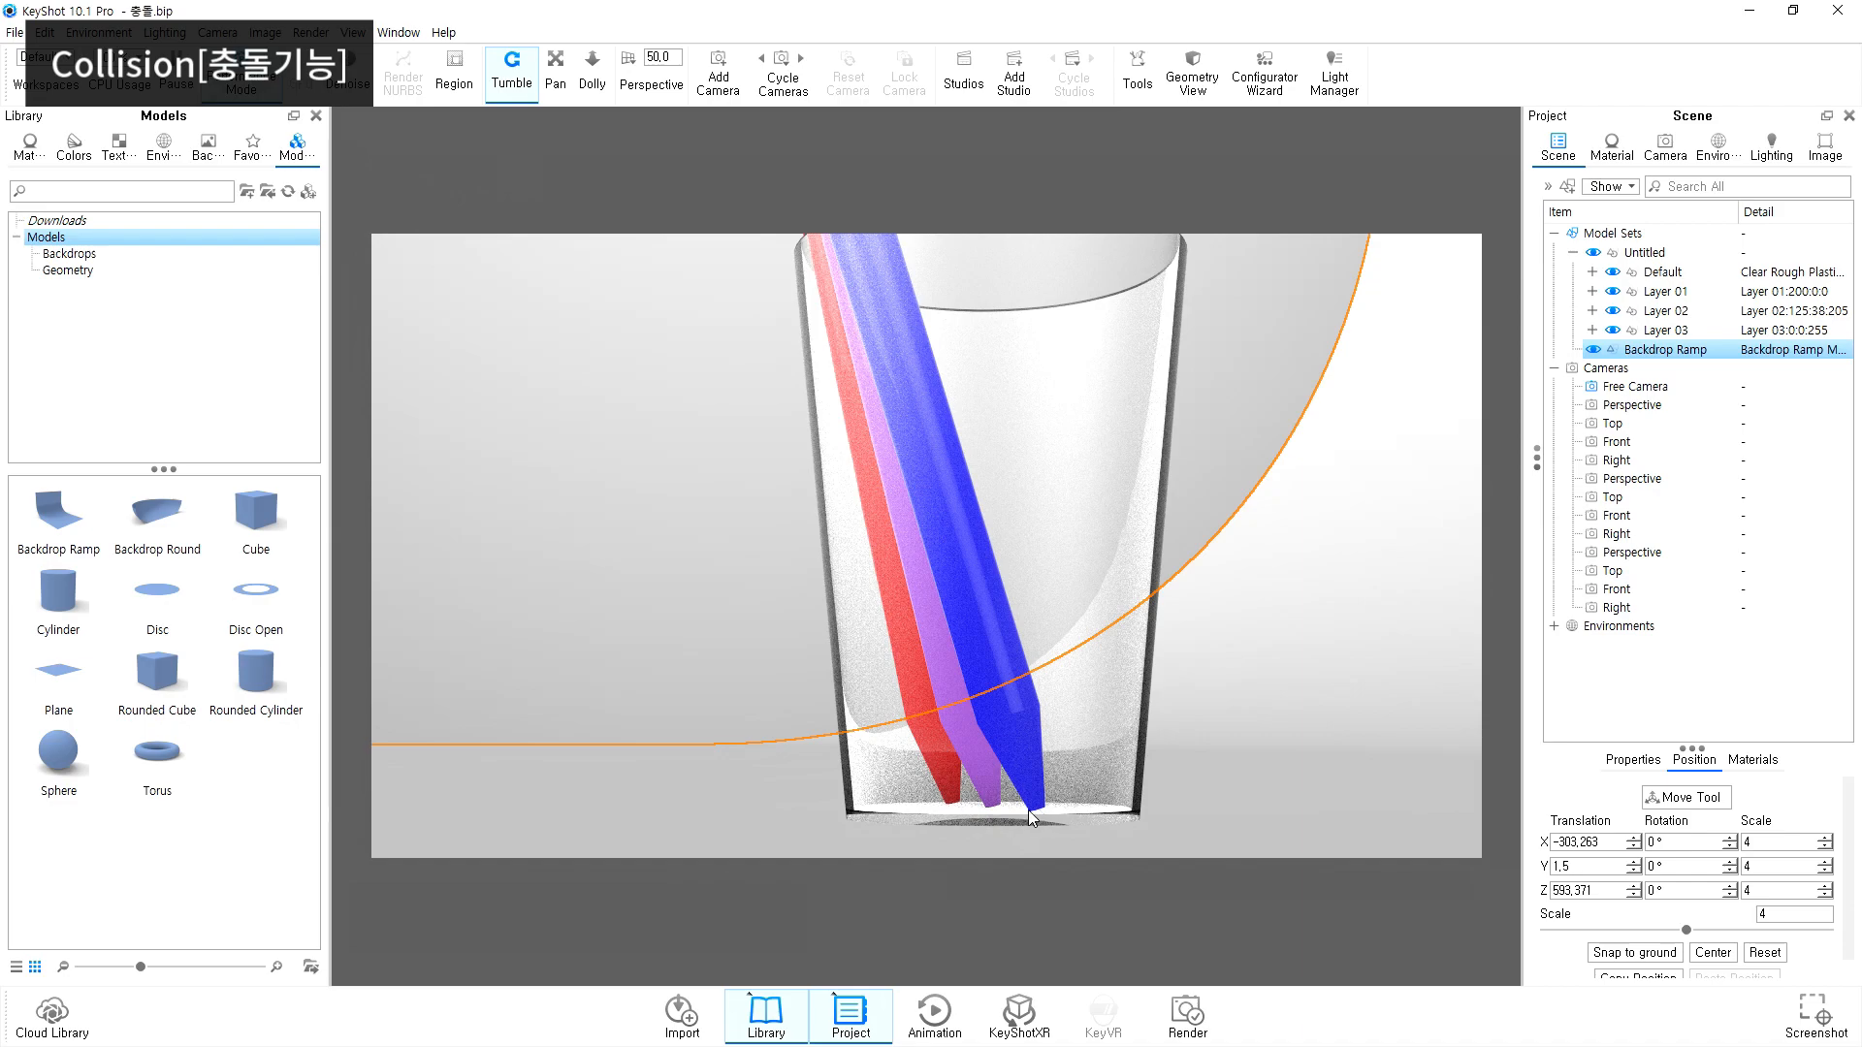
{"action": "left_click_drag", "start_coordinate": [909, 517], "coordinate": [954, 698]}
{"action": "scroll", "coordinate": [682, 527], "scroll_direction": "down", "scroll_amount": 5}
{"action": "scroll", "coordinate": [903, 522], "scroll_direction": "up", "scroll_amount": 3}
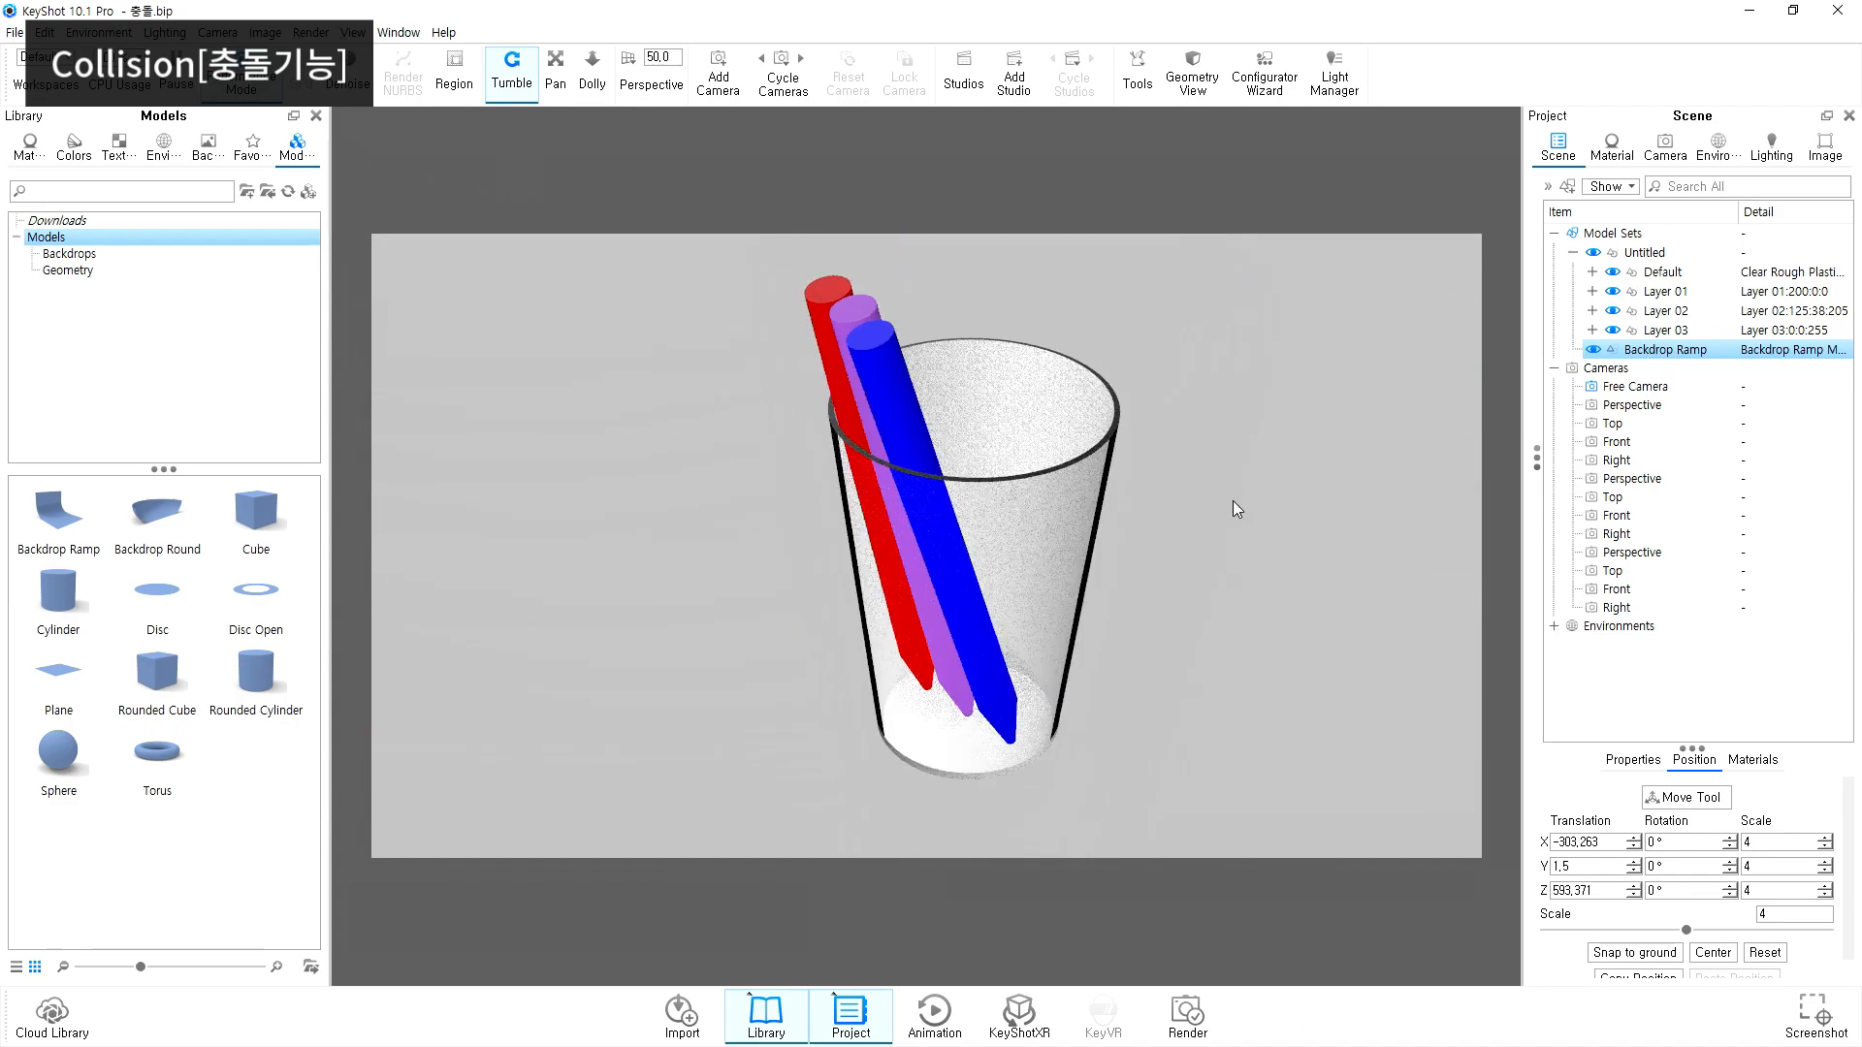
{"action": "mouse_move", "coordinate": [1022, 697]}
{"action": "left_mouse_down"}
{"action": "mouse_move", "coordinate": [811, 654]}
{"action": "mouse_move", "coordinate": [637, 649]}
{"action": "left_mouse_up"}
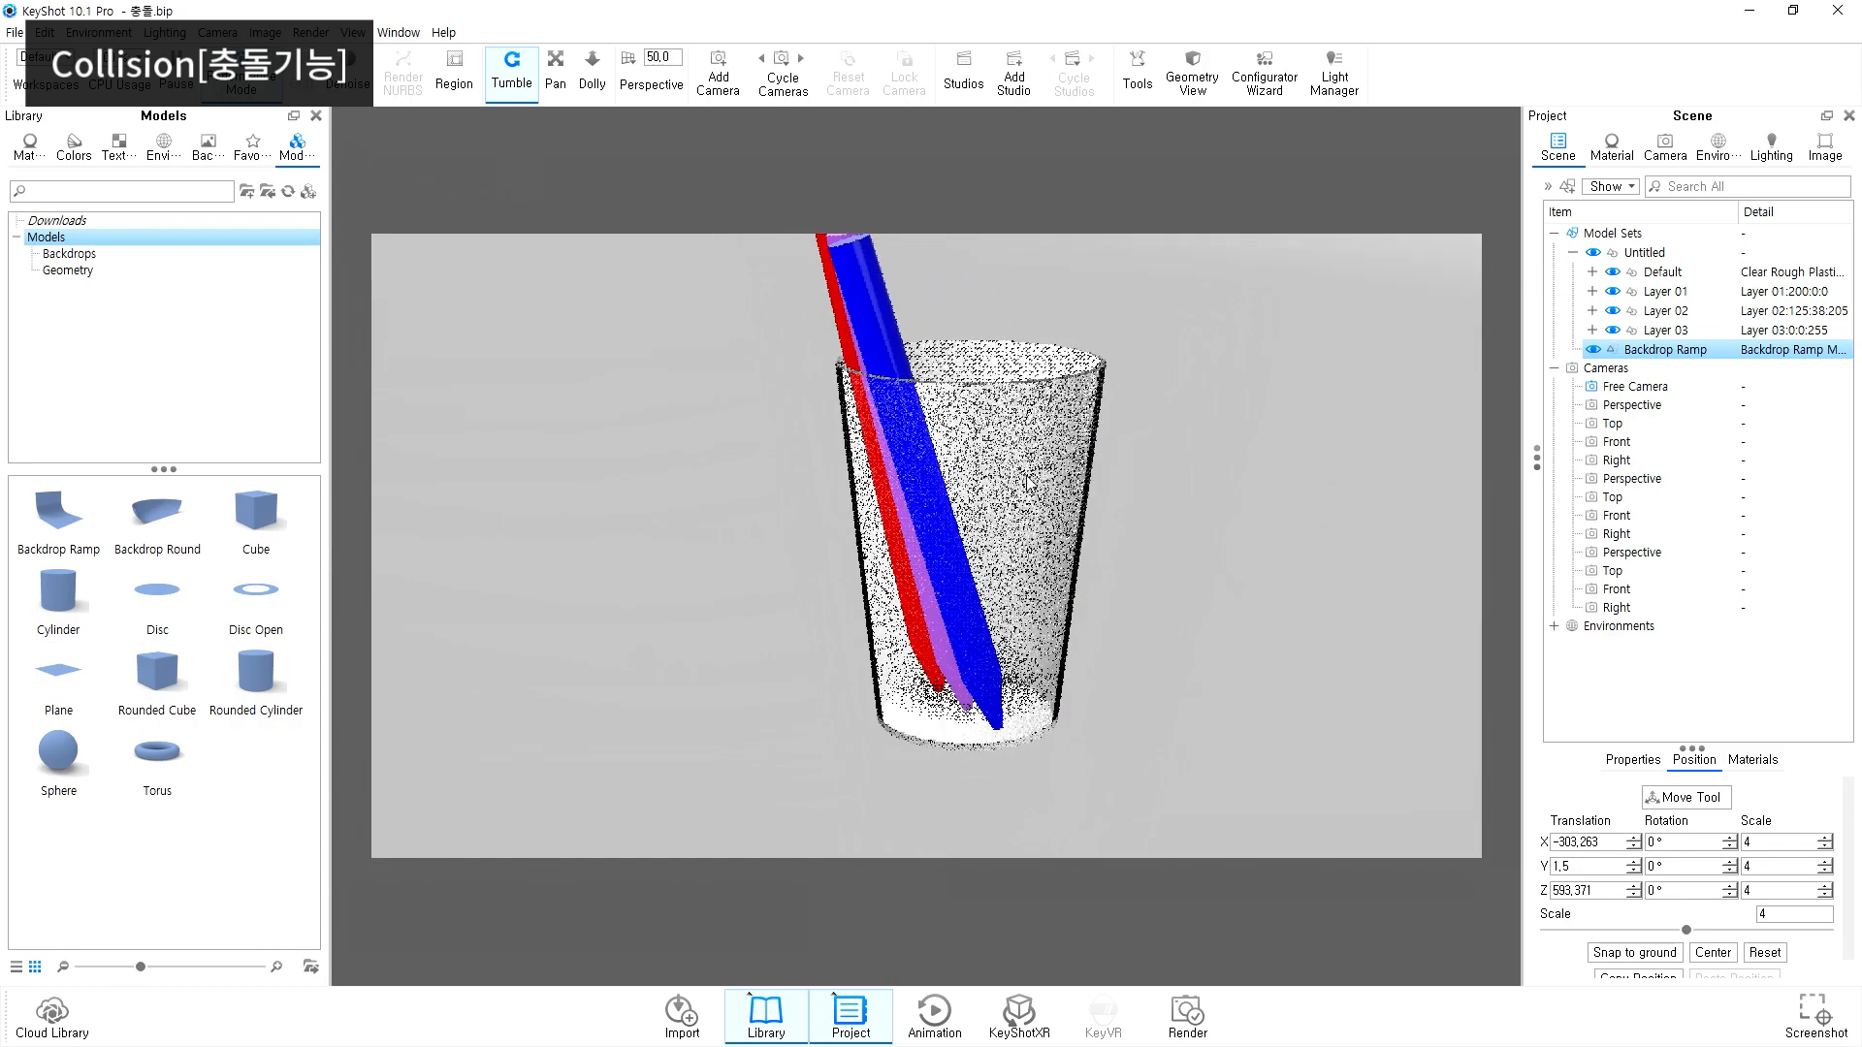
Step: Undo the pencils' settling and hide the glass in the Default group
{"action": "key", "text": "ctrl+z"}
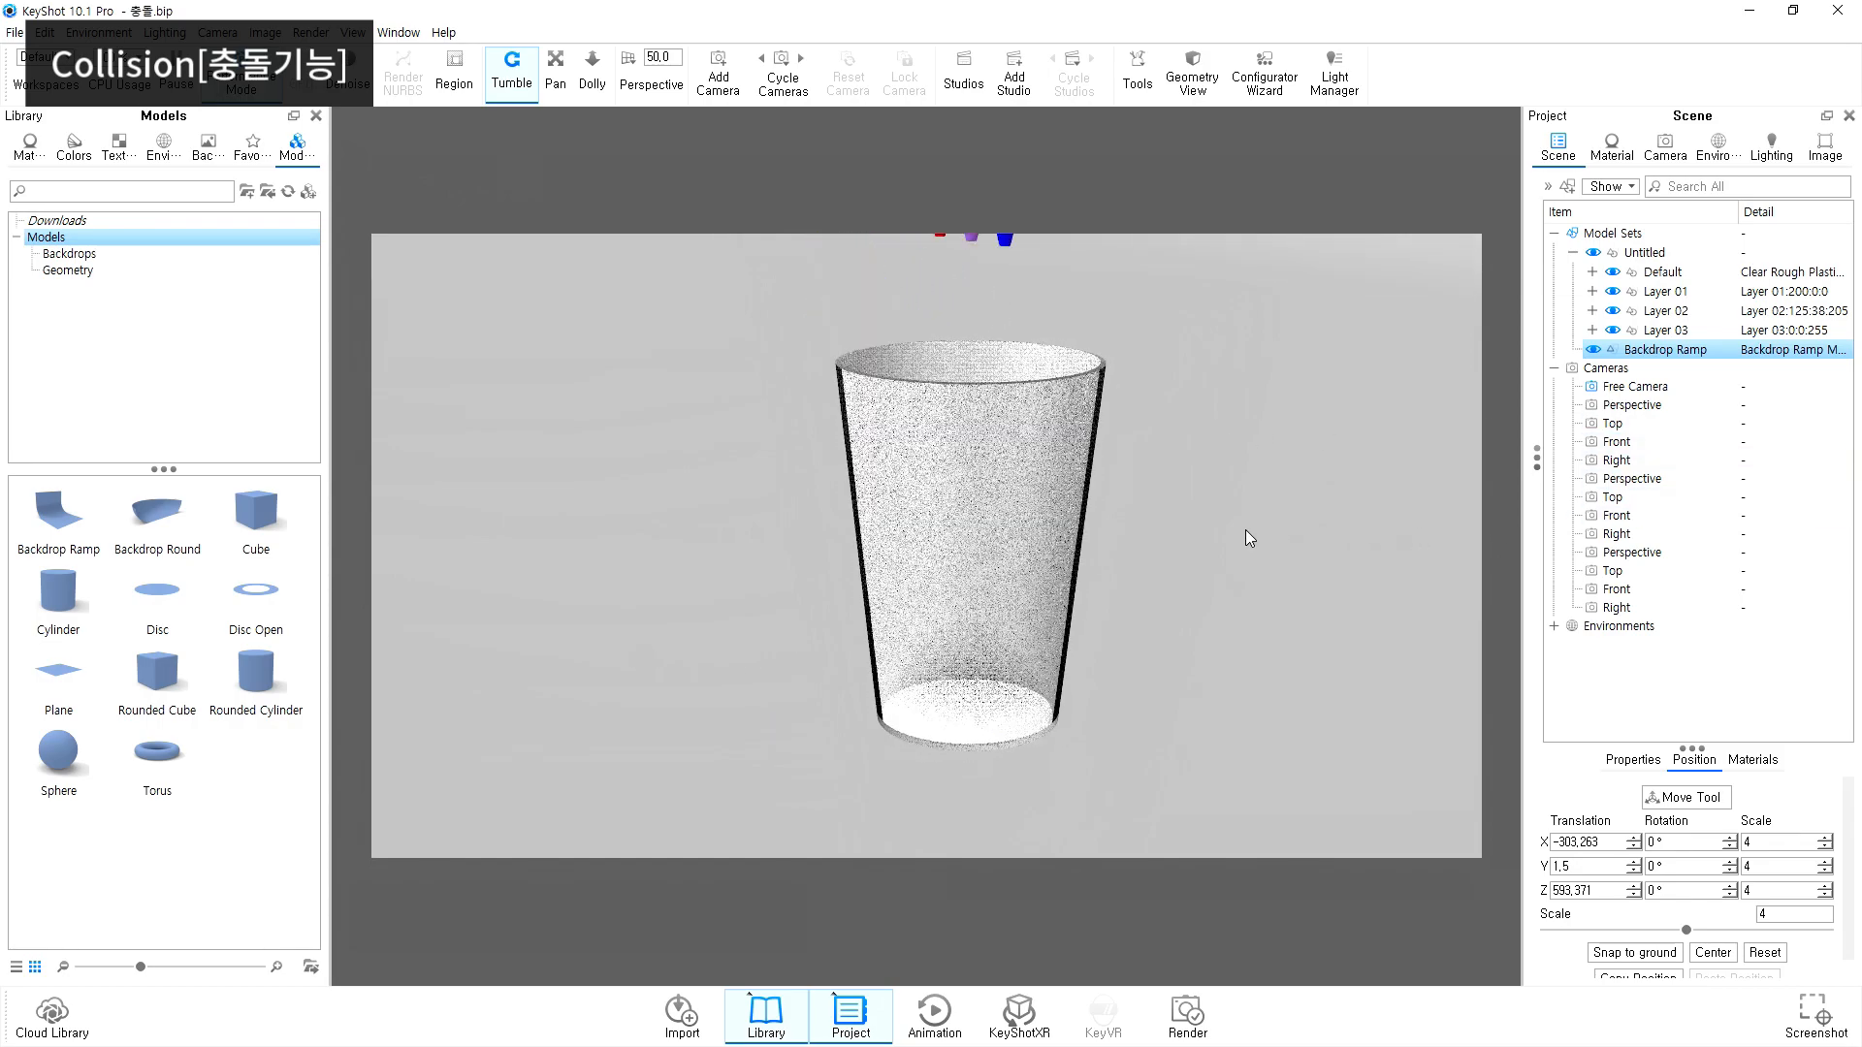
{"action": "middle_click_drag", "start_coordinate": [1185, 483], "coordinate": [1175, 535]}
{"action": "scroll", "coordinate": [1176, 535], "scroll_direction": "down", "scroll_amount": 5}
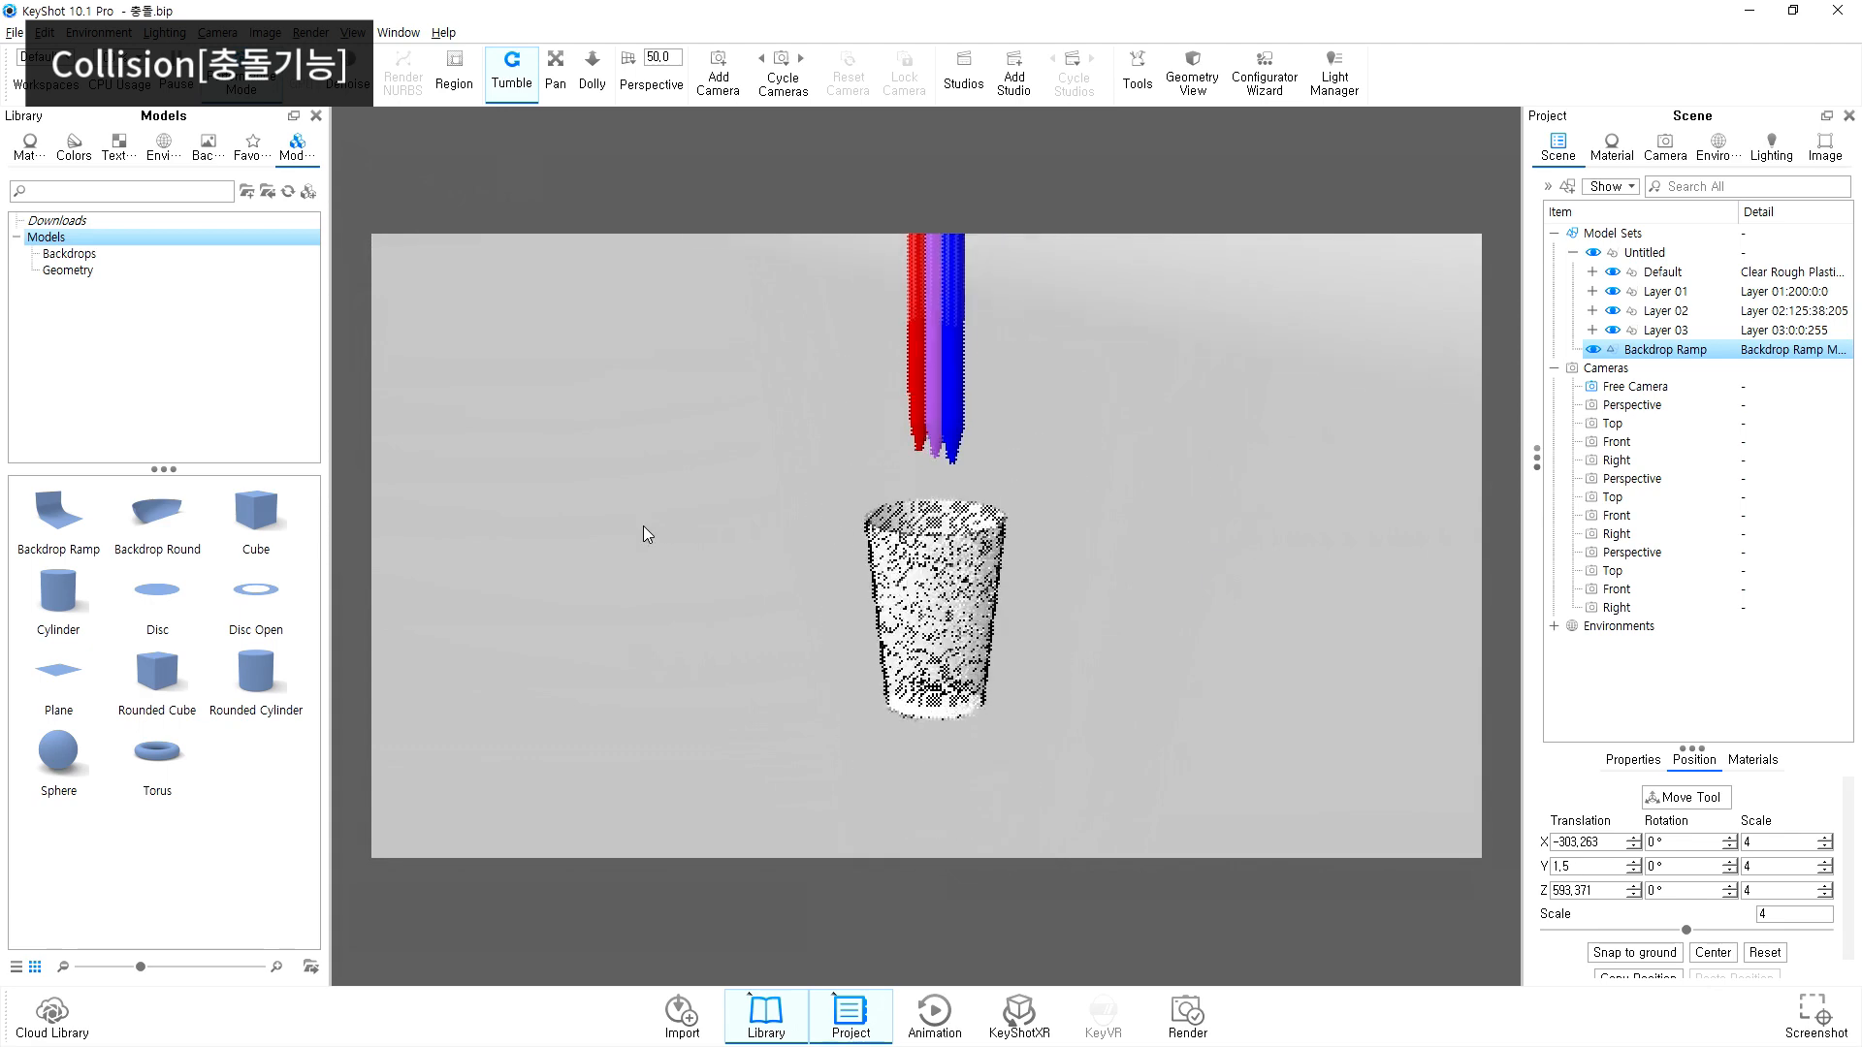
{"action": "left_click", "coordinate": [947, 569]}
{"action": "left_click", "coordinate": [1631, 289]}
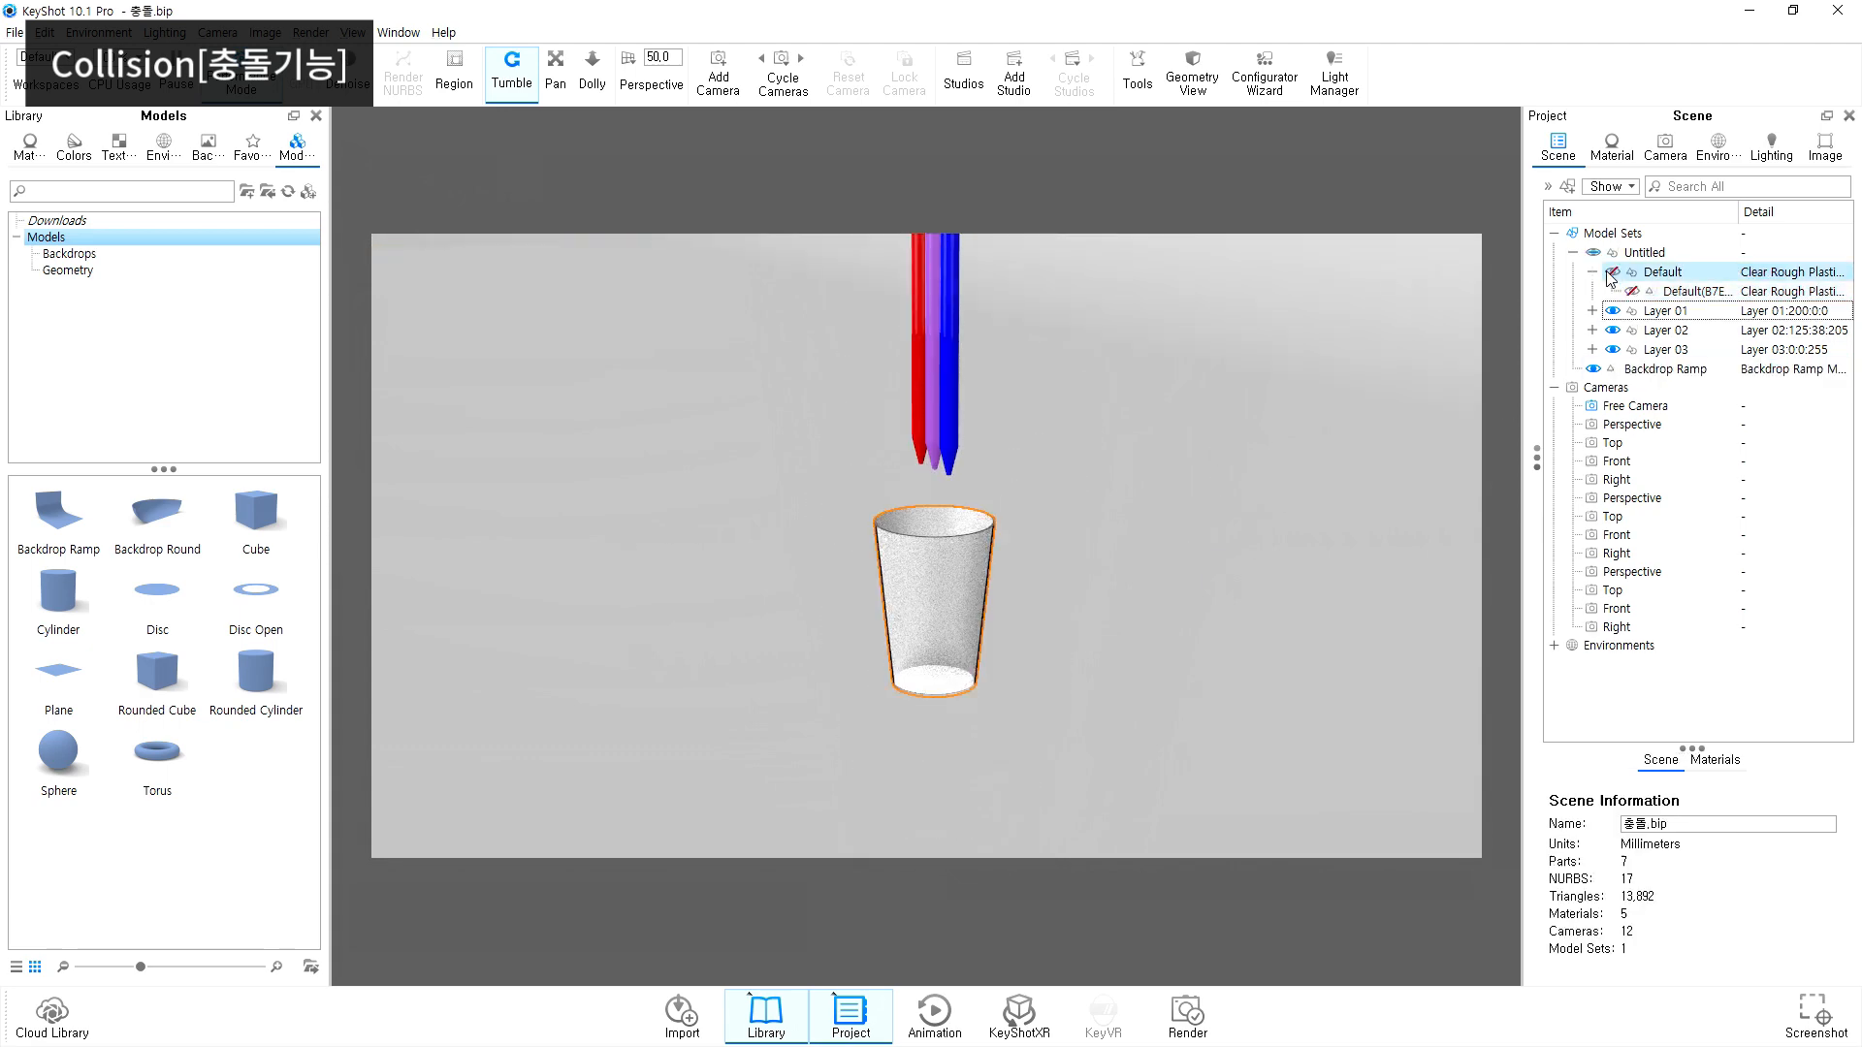
Step: Settle Layers 01, 02 and 03 as separate parts onto the backdrop with Collision enabled, and accept the result
{"action": "left_click", "coordinate": [1664, 311]}
{"action": "left_click", "coordinate": [1682, 349], "text": "shift"}
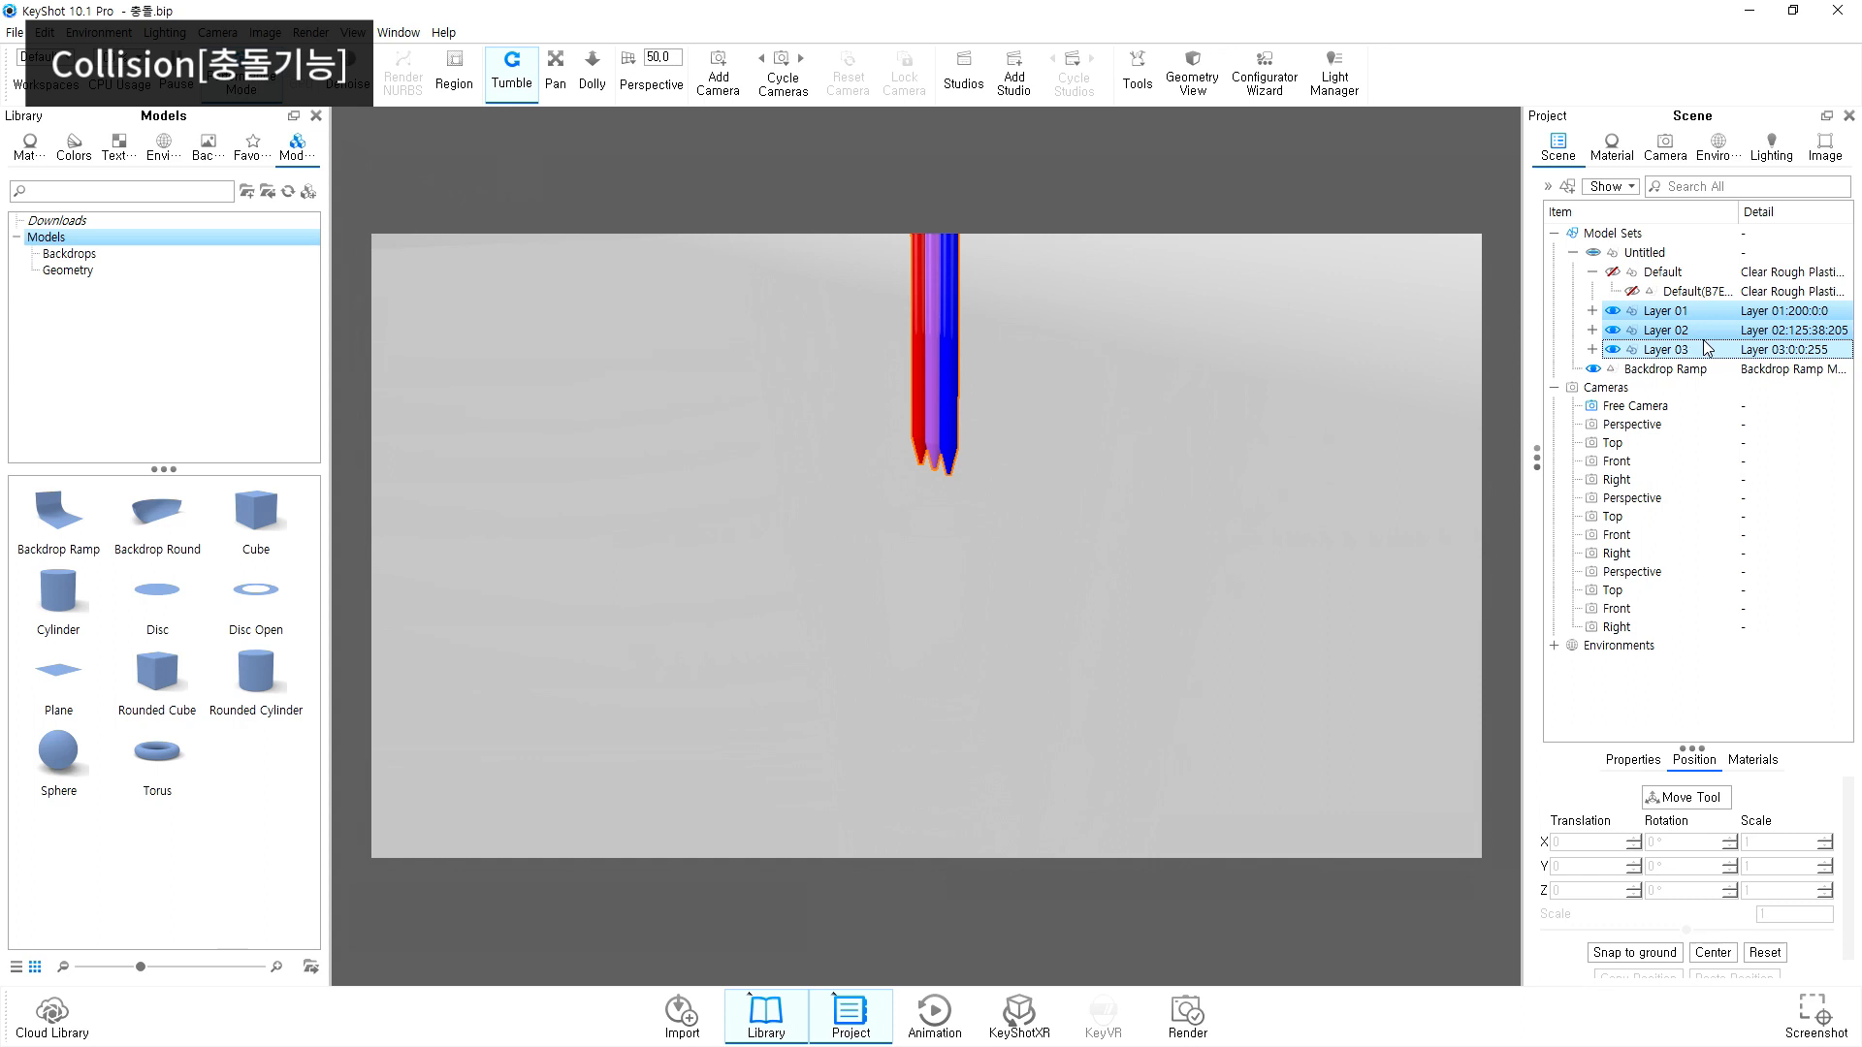
{"action": "left_click", "coordinate": [1698, 313]}
{"action": "left_click", "coordinate": [1690, 351], "text": "shift"}
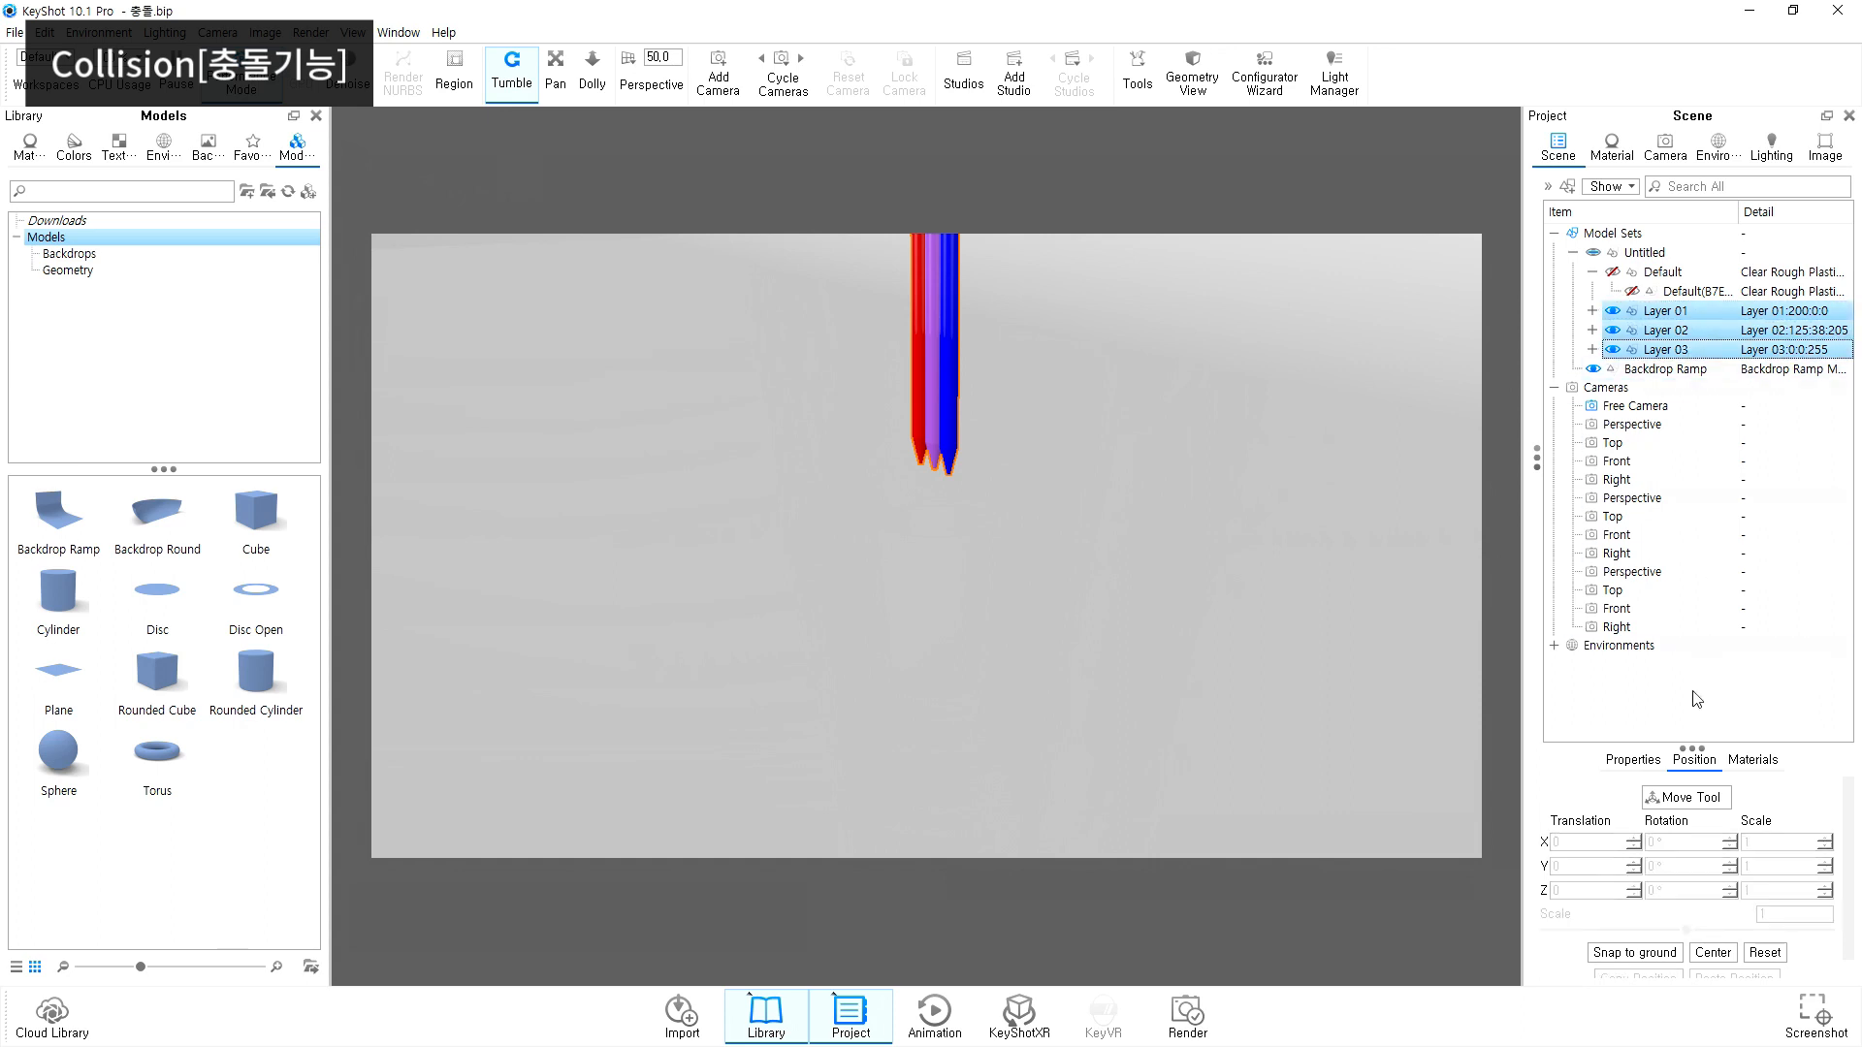
{"action": "left_click", "coordinate": [1688, 797]}
{"action": "left_click", "coordinate": [529, 609]}
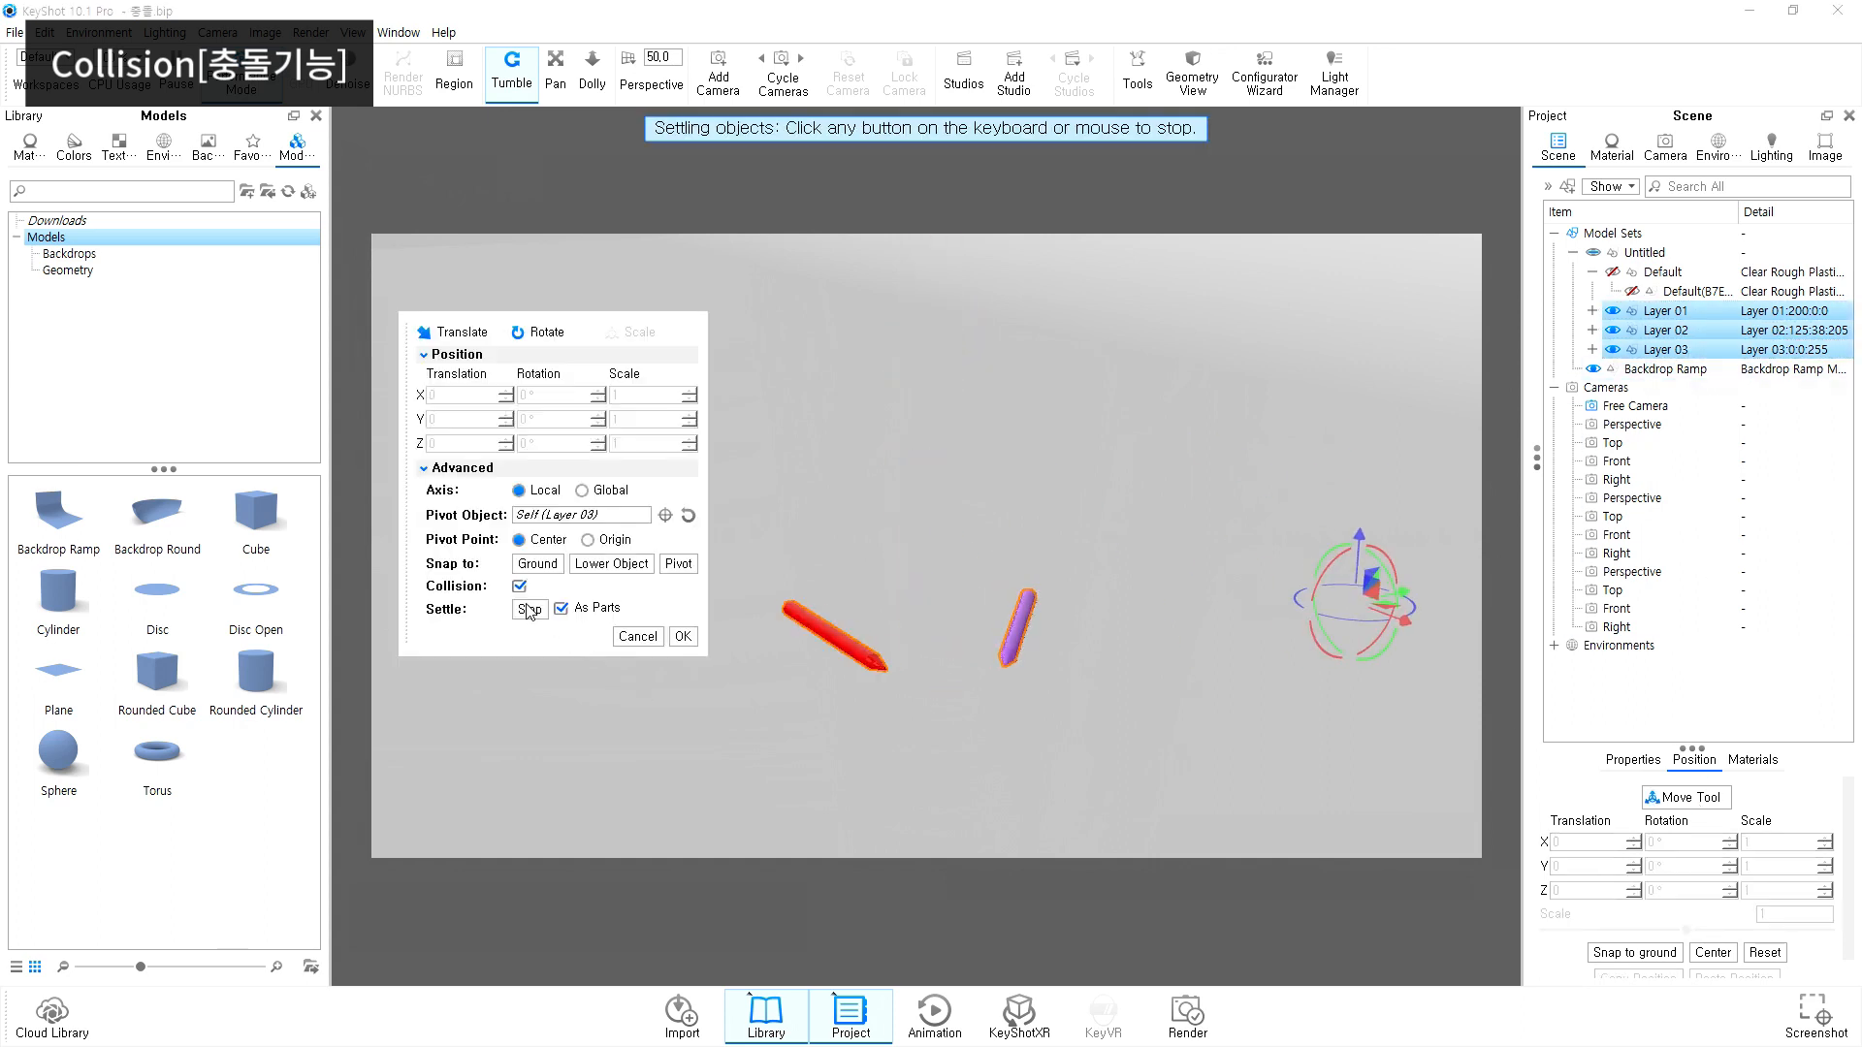
{"action": "left_click", "coordinate": [694, 640]}
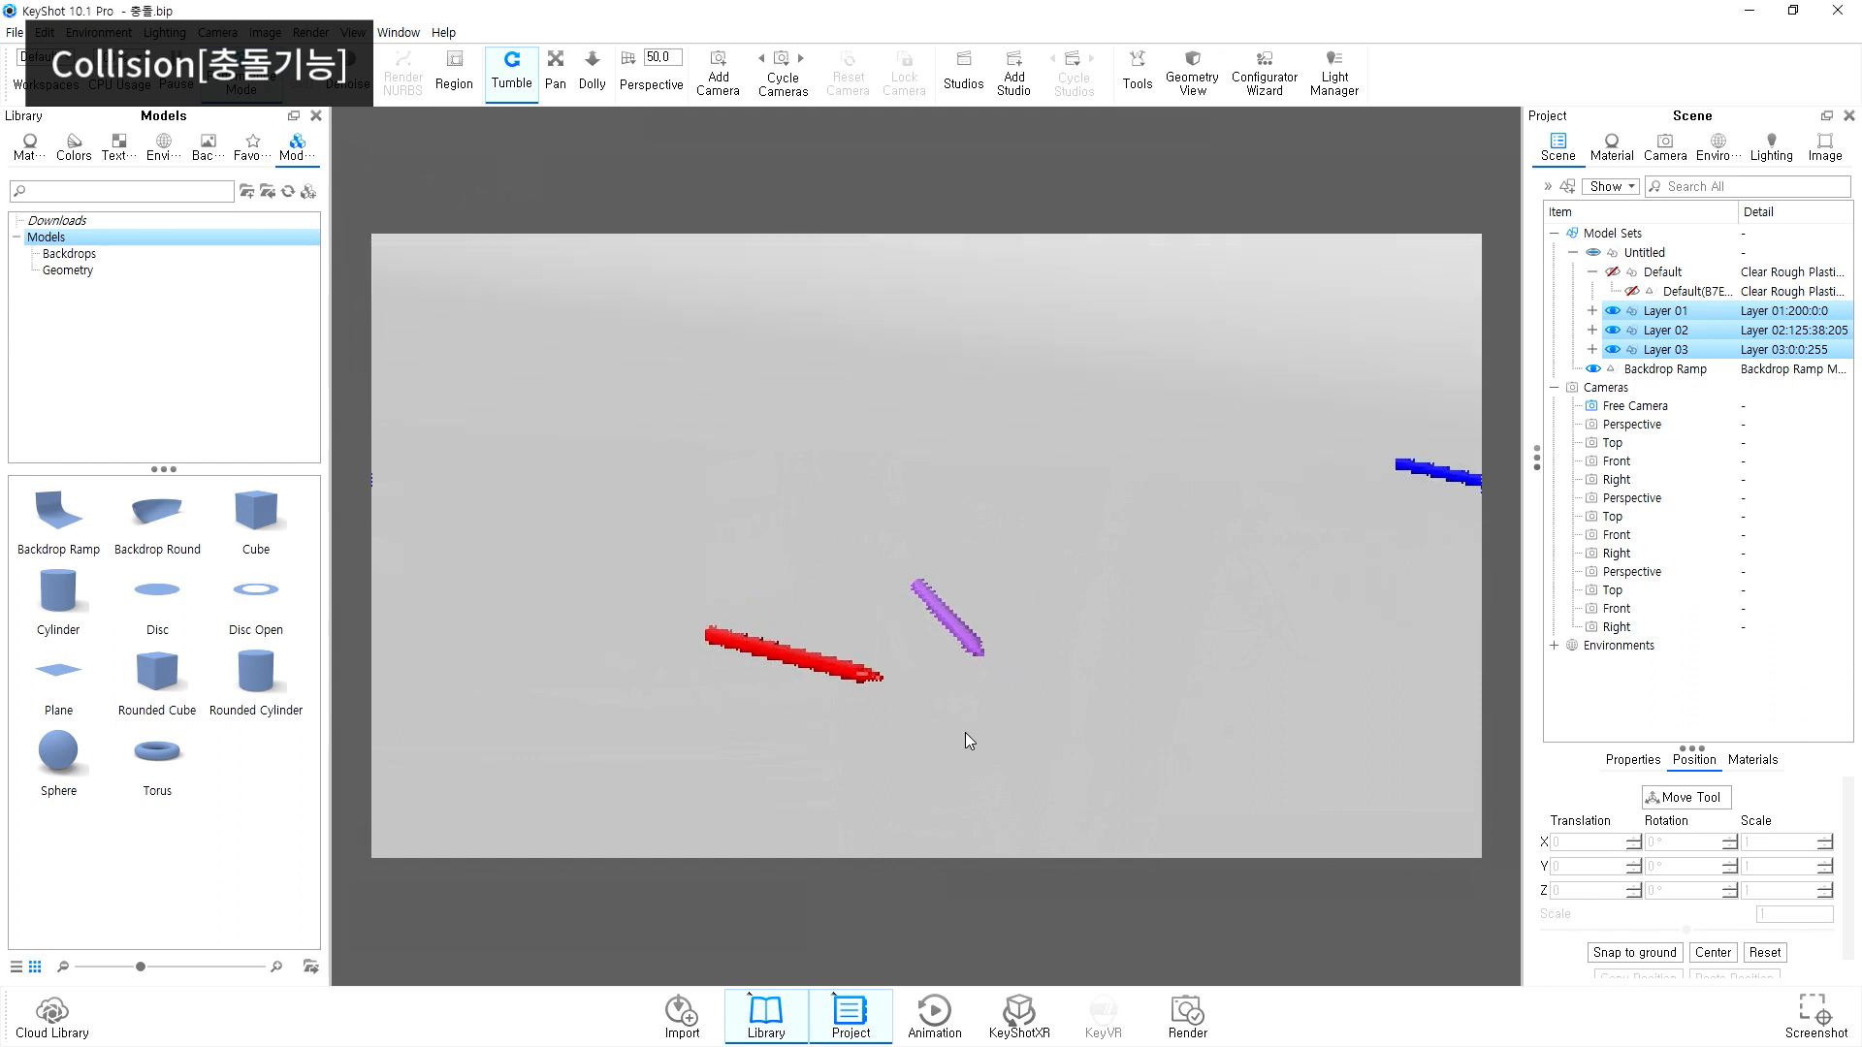
Step: Move the blue pencil next to the purple one with Collision and As Parts disabled, and accept the move
{"action": "left_click", "coordinate": [1438, 477]}
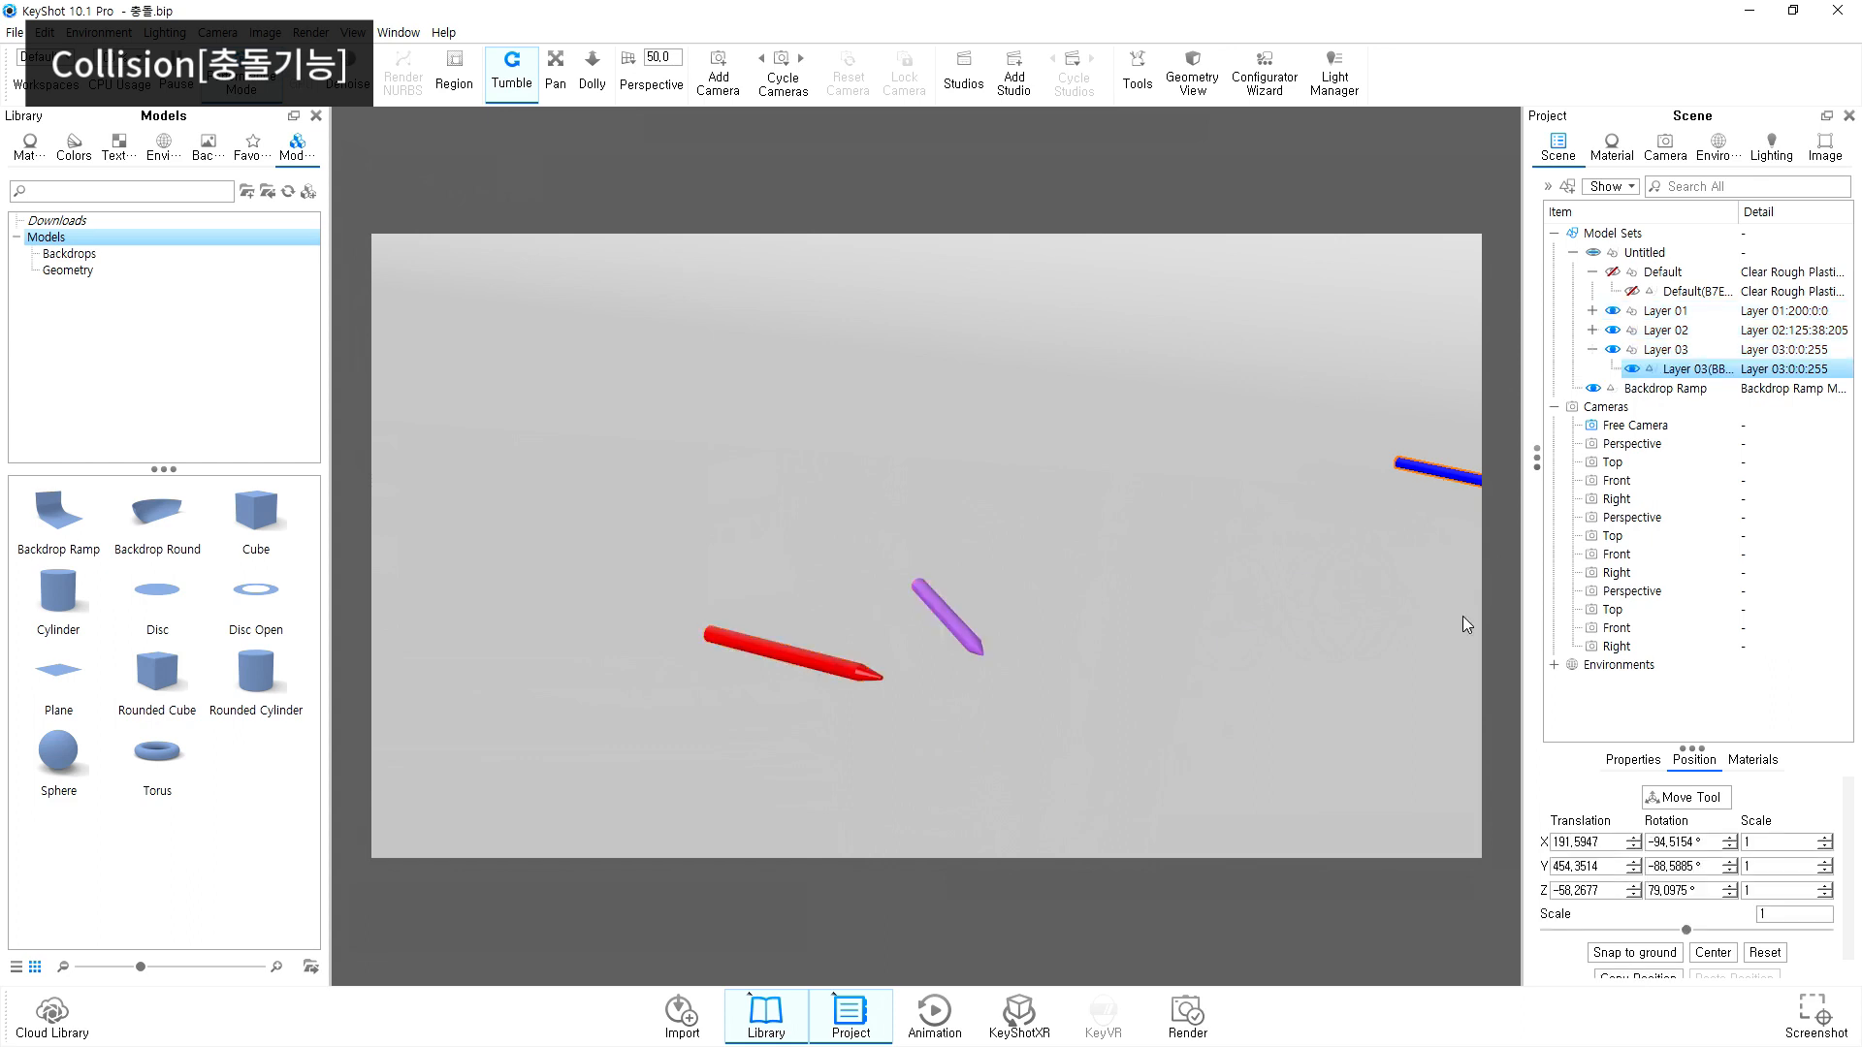
{"action": "left_click", "coordinate": [1693, 798]}
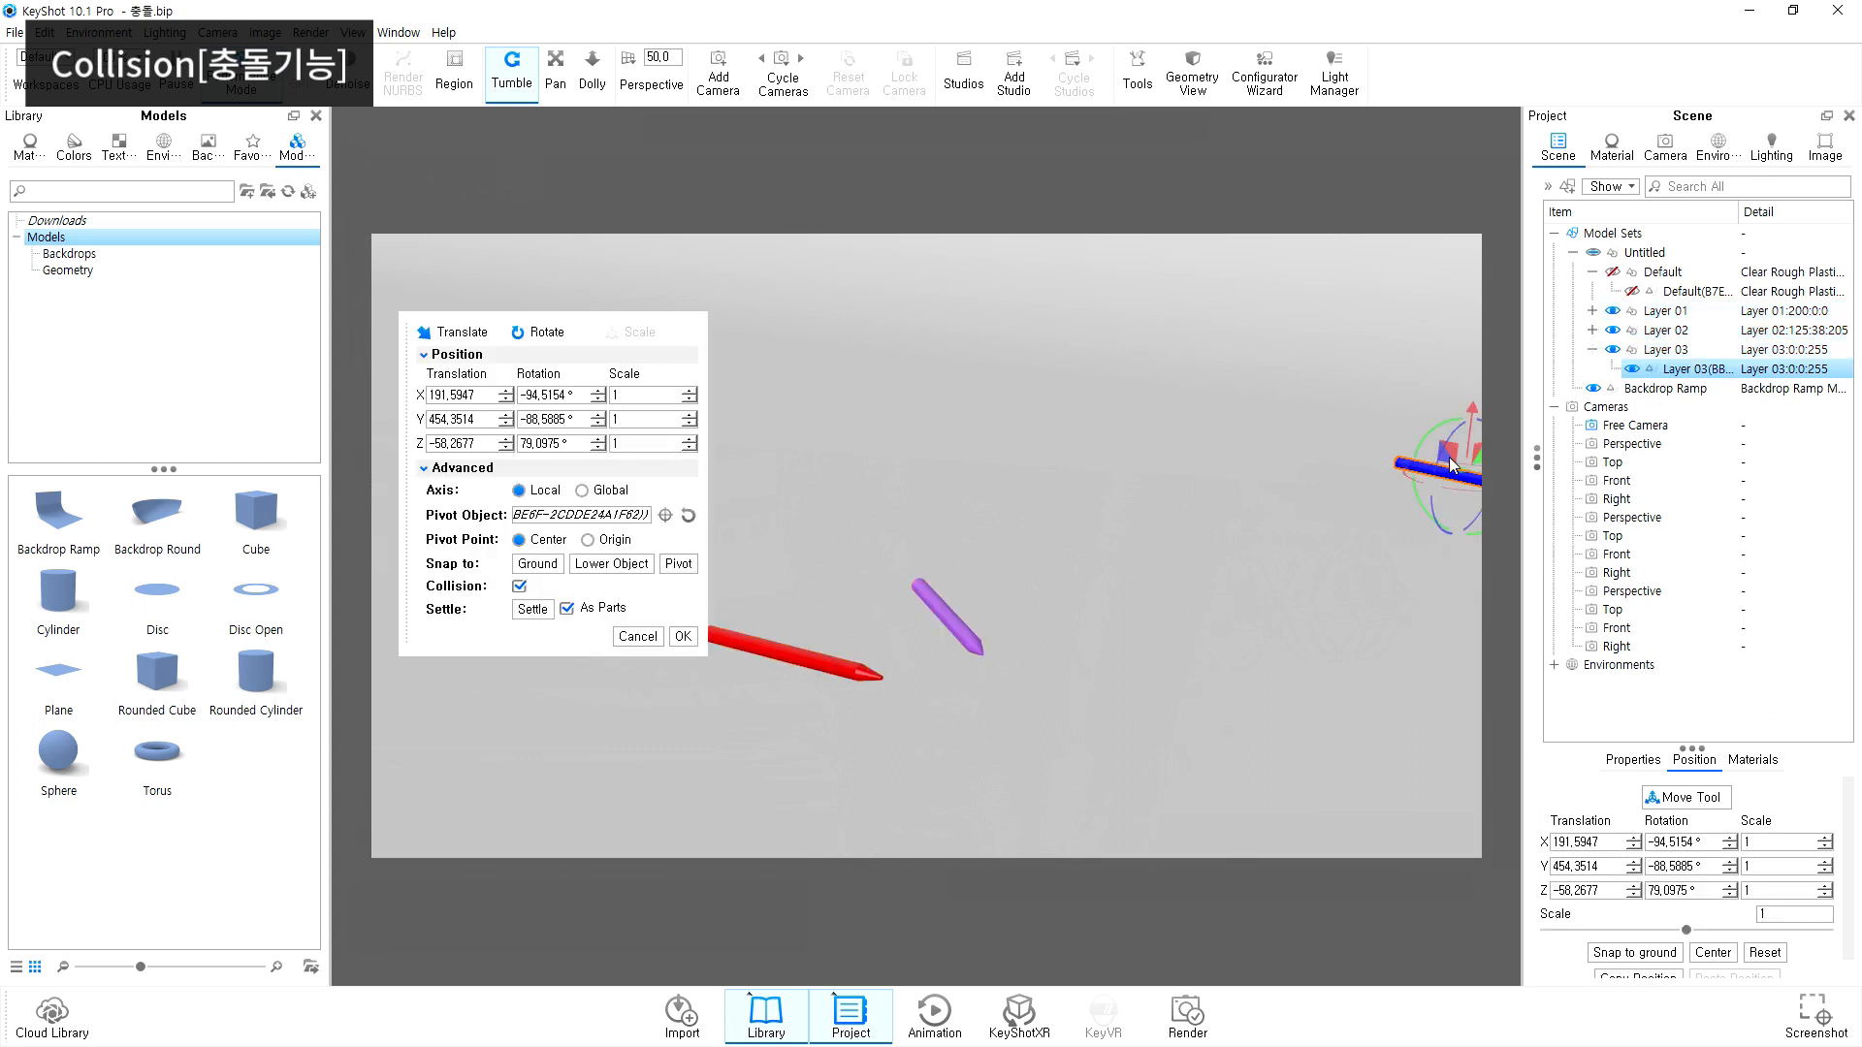
{"action": "middle_click_drag", "start_coordinate": [1203, 609], "coordinate": [1122, 651]}
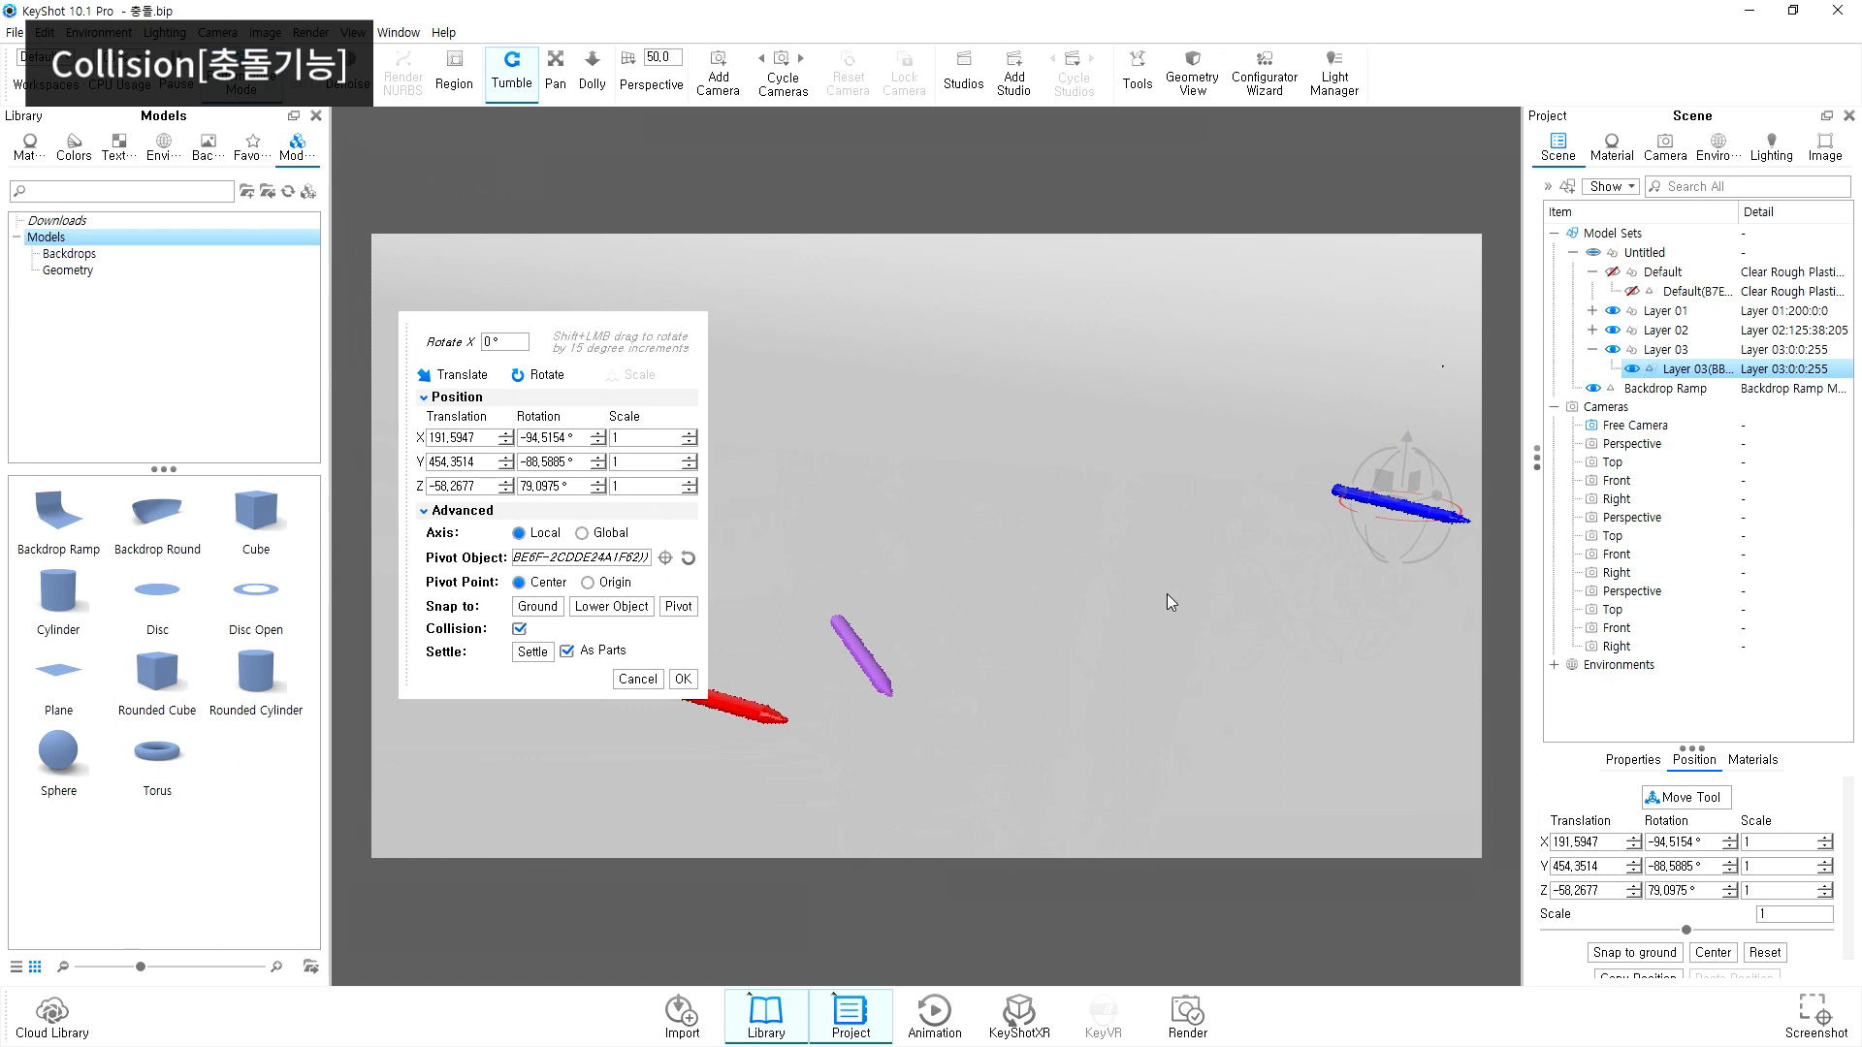
{"action": "left_click", "coordinate": [567, 651]}
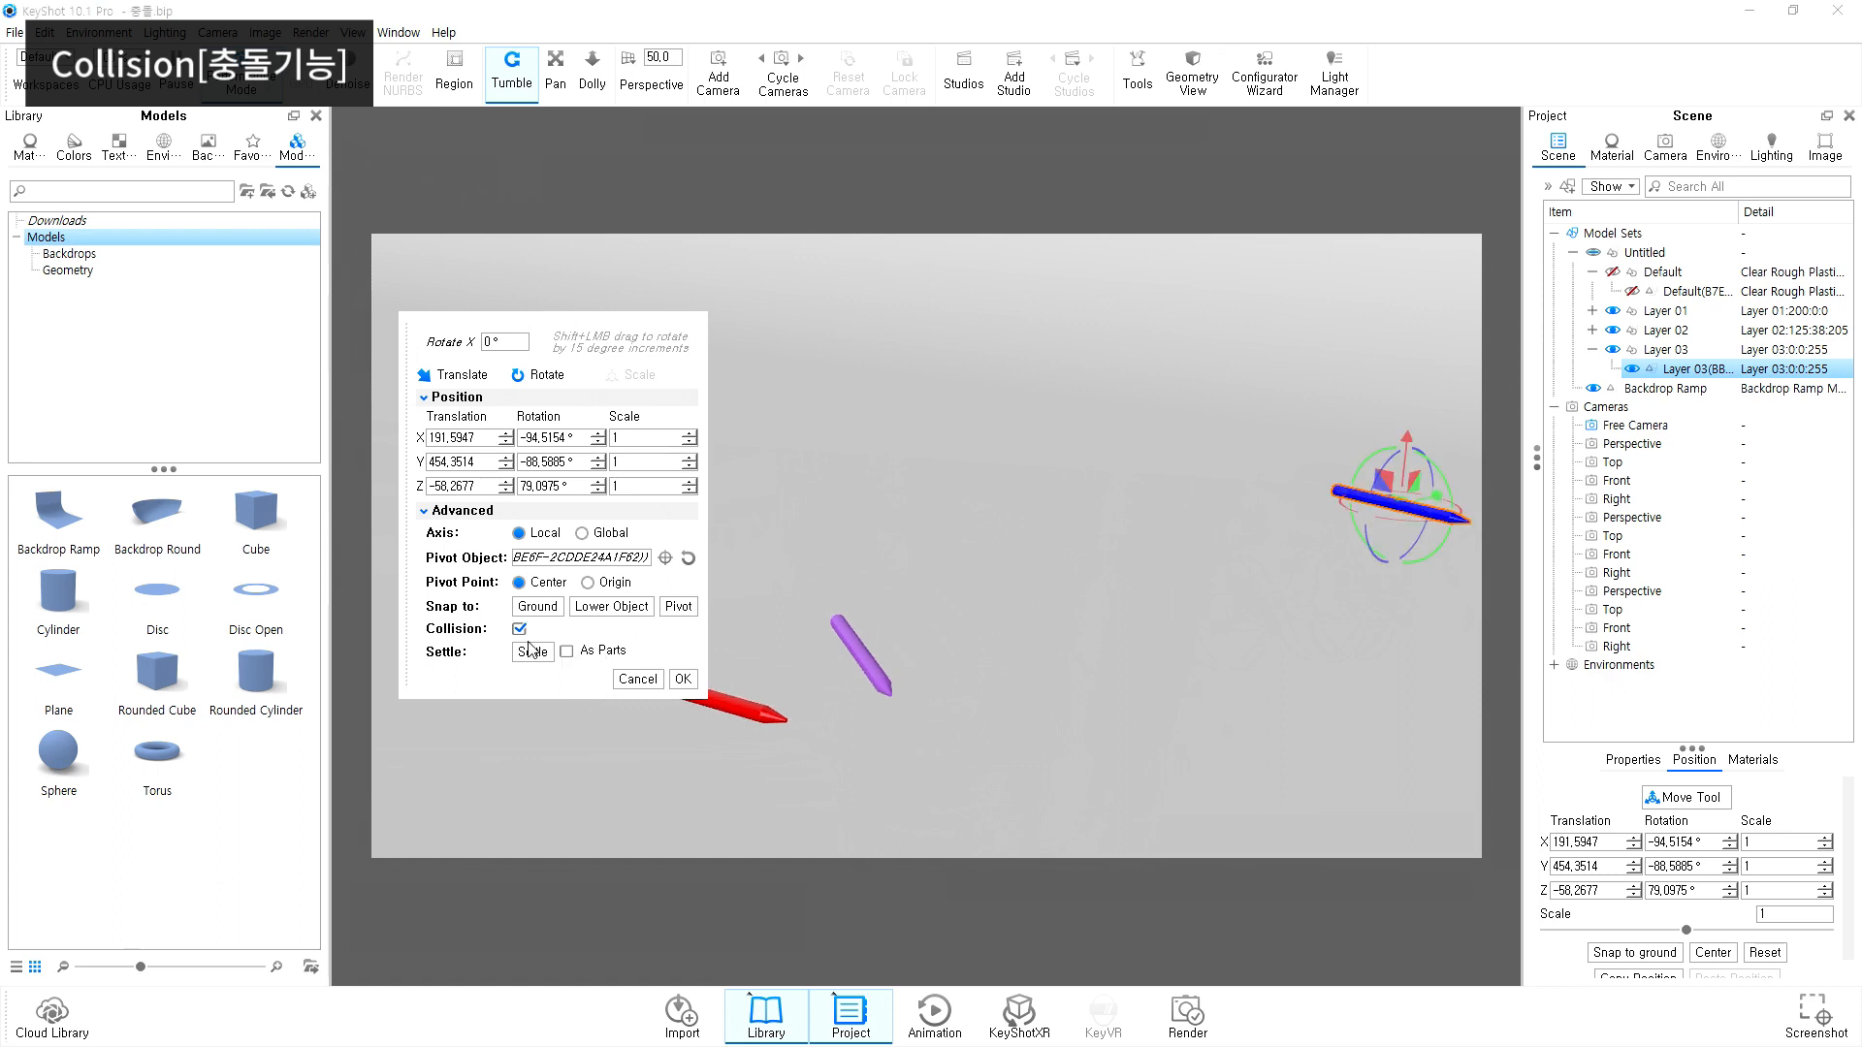
{"action": "left_click", "coordinate": [516, 630]}
{"action": "left_click_drag", "start_coordinate": [1440, 491], "coordinate": [1010, 637]}
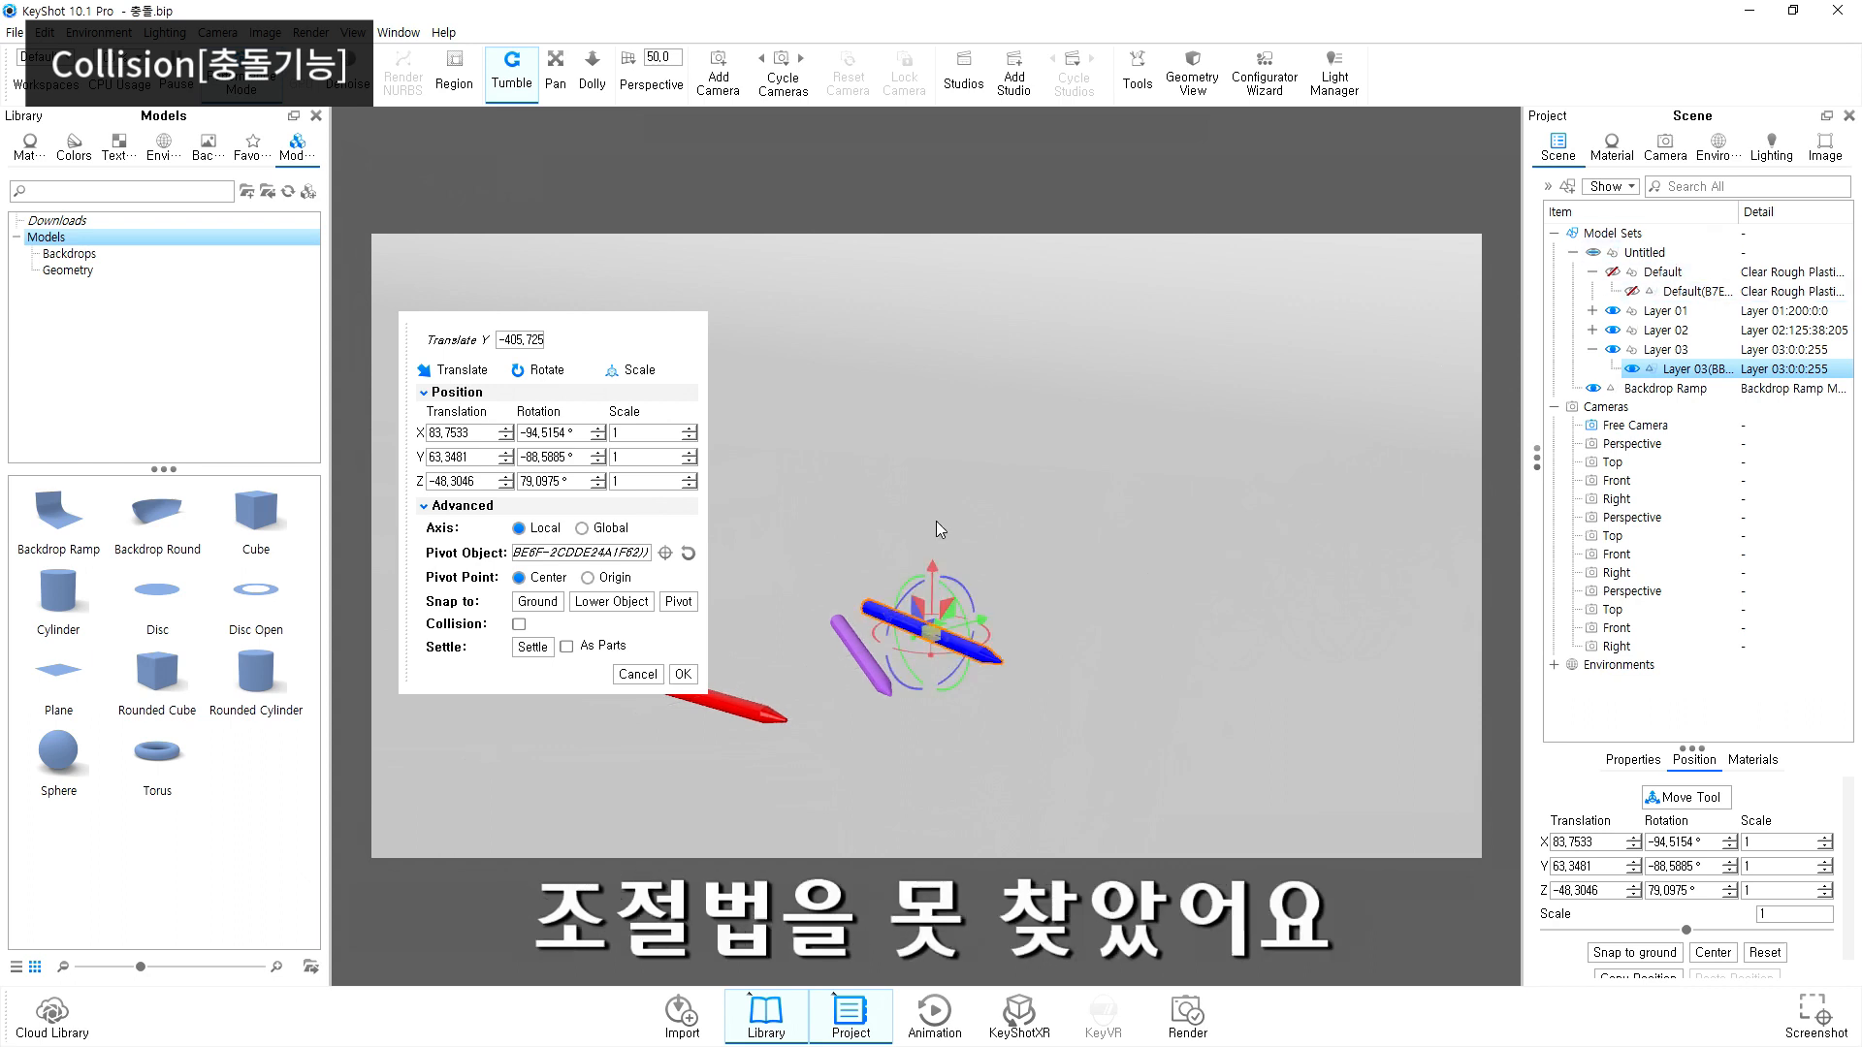
{"action": "left_click", "coordinate": [684, 674]}
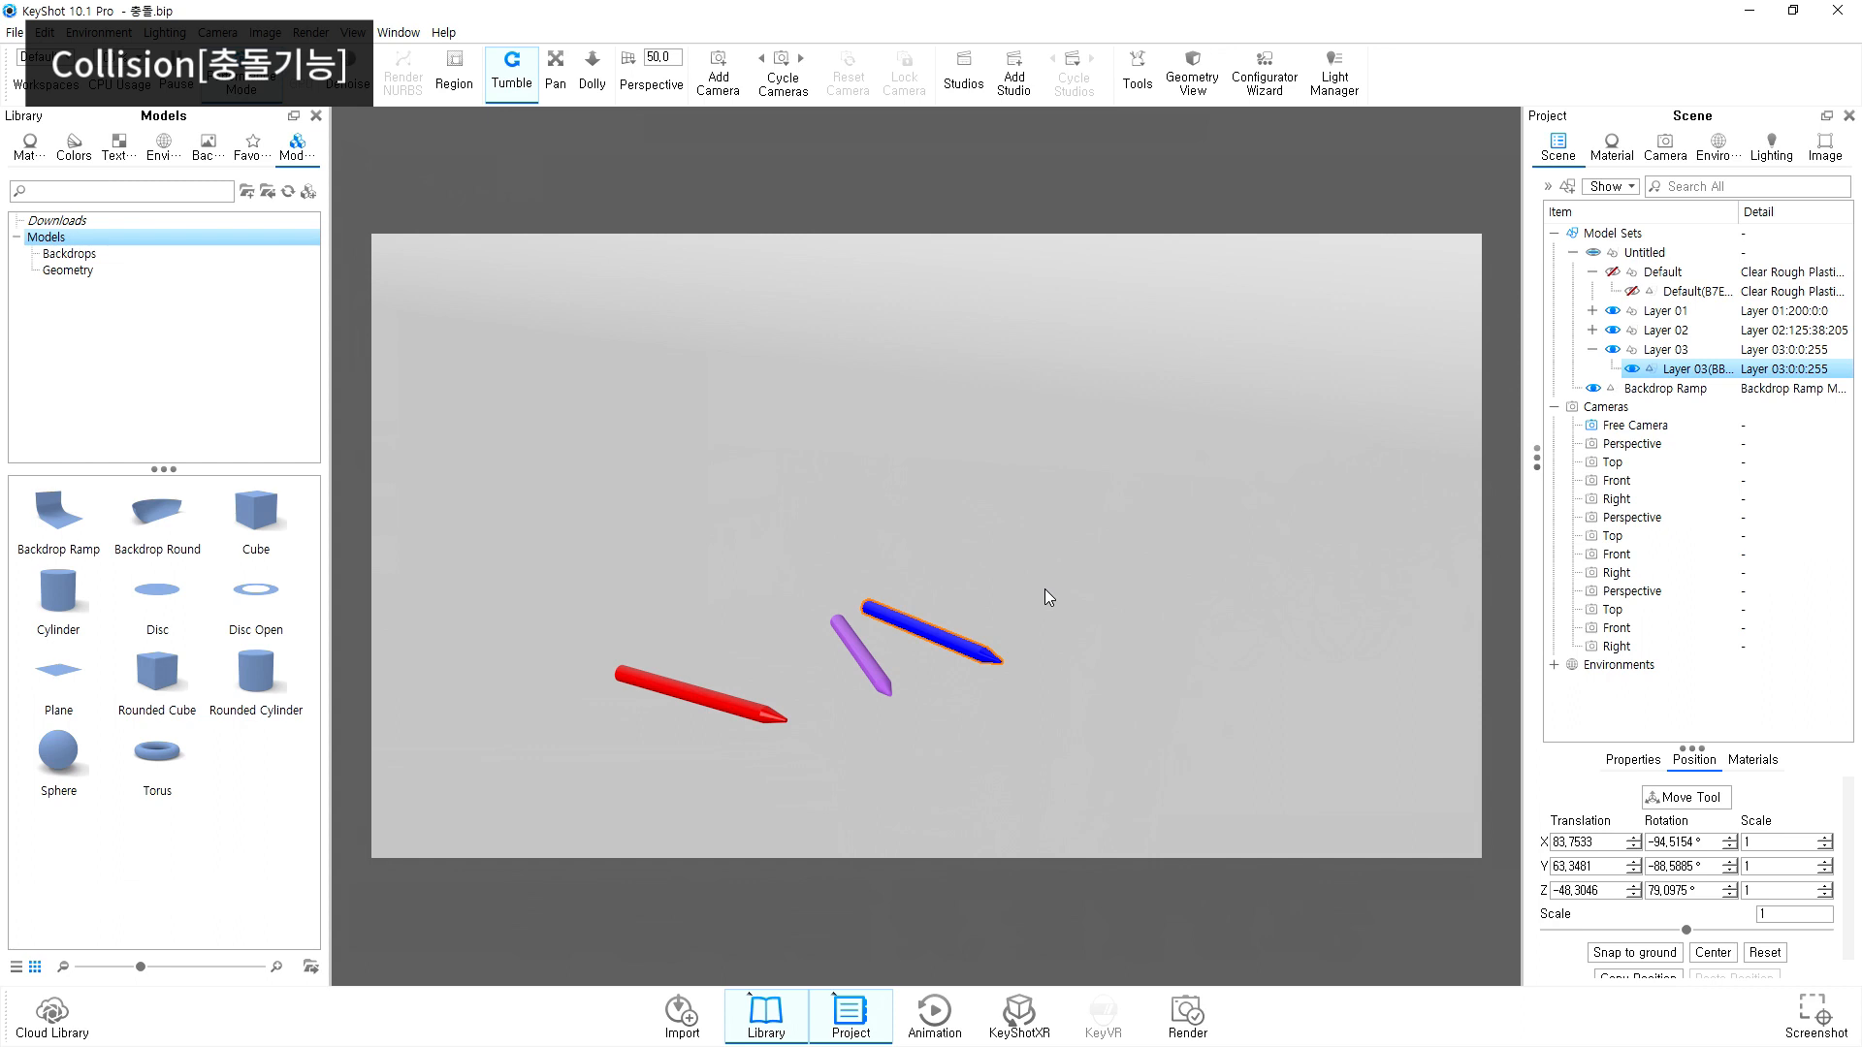
Step: Try to settle the Backdrop Ramp with Collision enabled and As Parts disabled, and cancel the move
{"action": "middle_click_drag", "start_coordinate": [1044, 590], "coordinate": [1298, 504]}
{"action": "mouse_move", "coordinate": [1079, 659]}
{"action": "left_mouse_down"}
{"action": "mouse_move", "coordinate": [762, 650]}
{"action": "mouse_move", "coordinate": [1015, 649]}
{"action": "mouse_move", "coordinate": [1078, 690]}
{"action": "left_mouse_up"}
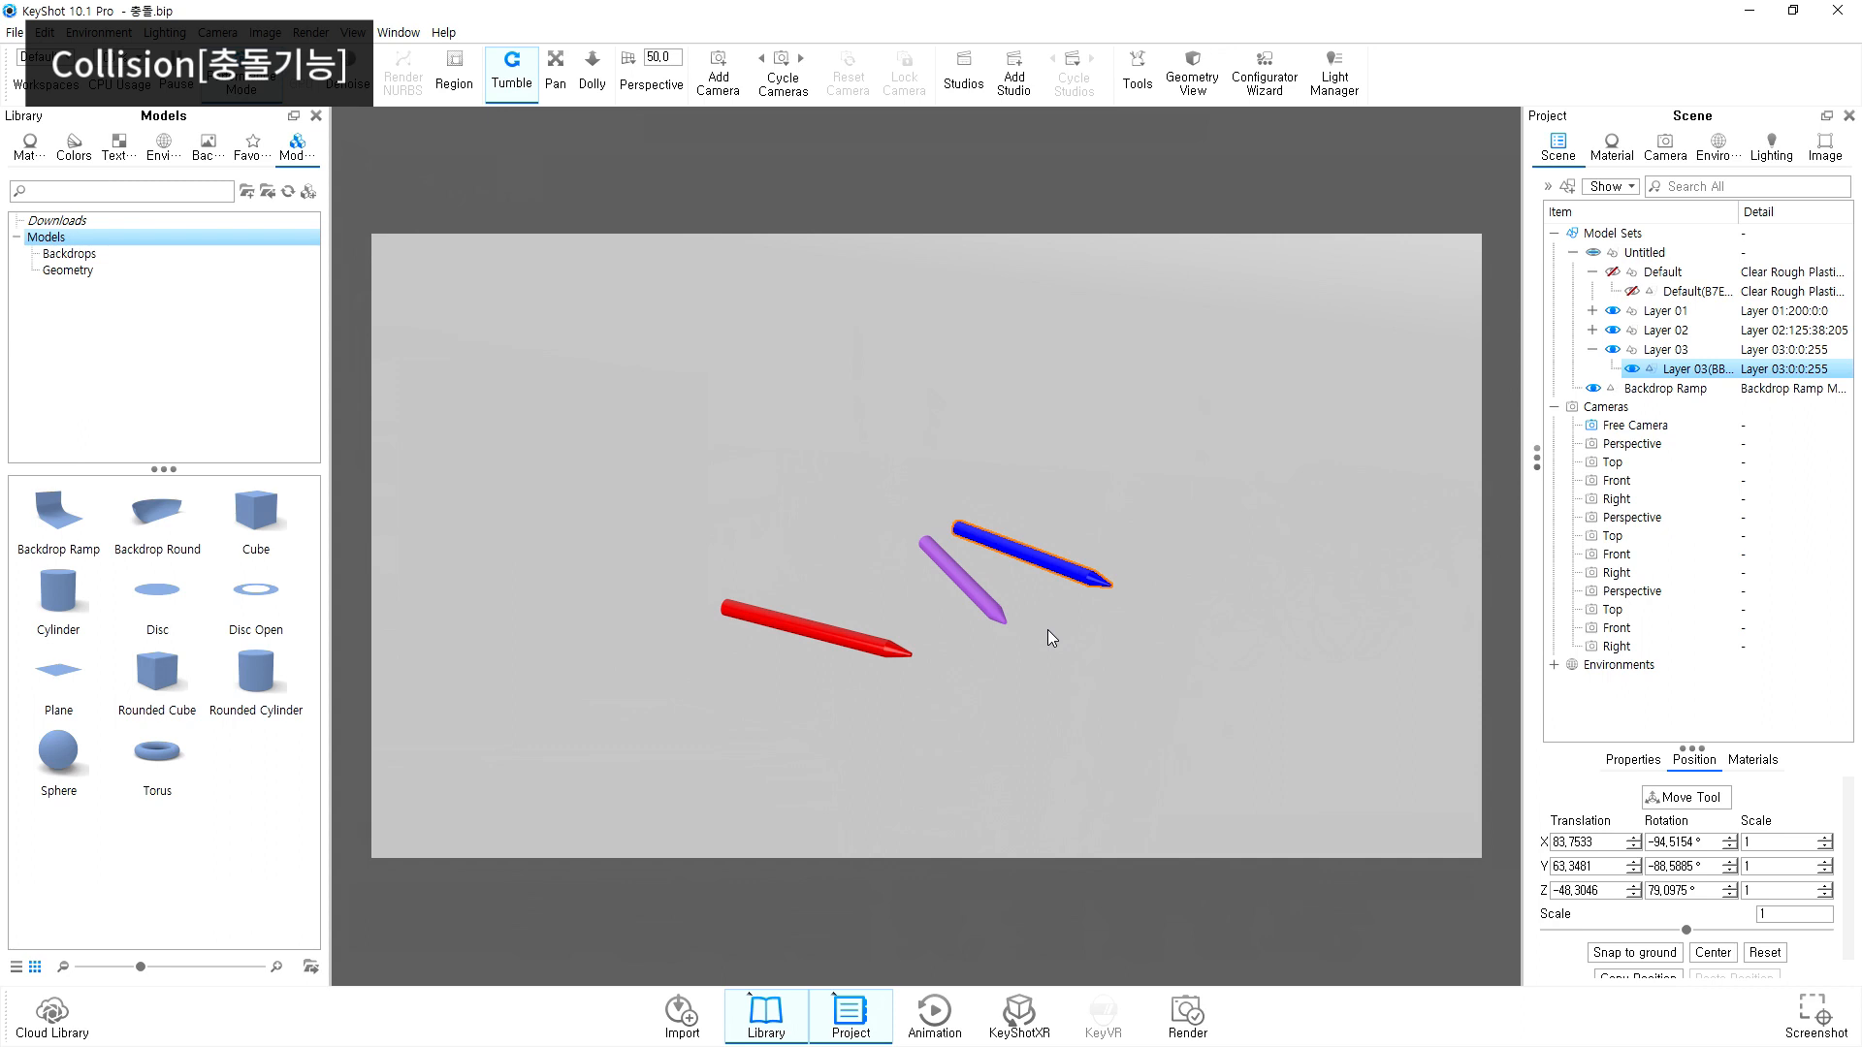
{"action": "left_click", "coordinate": [1058, 672]}
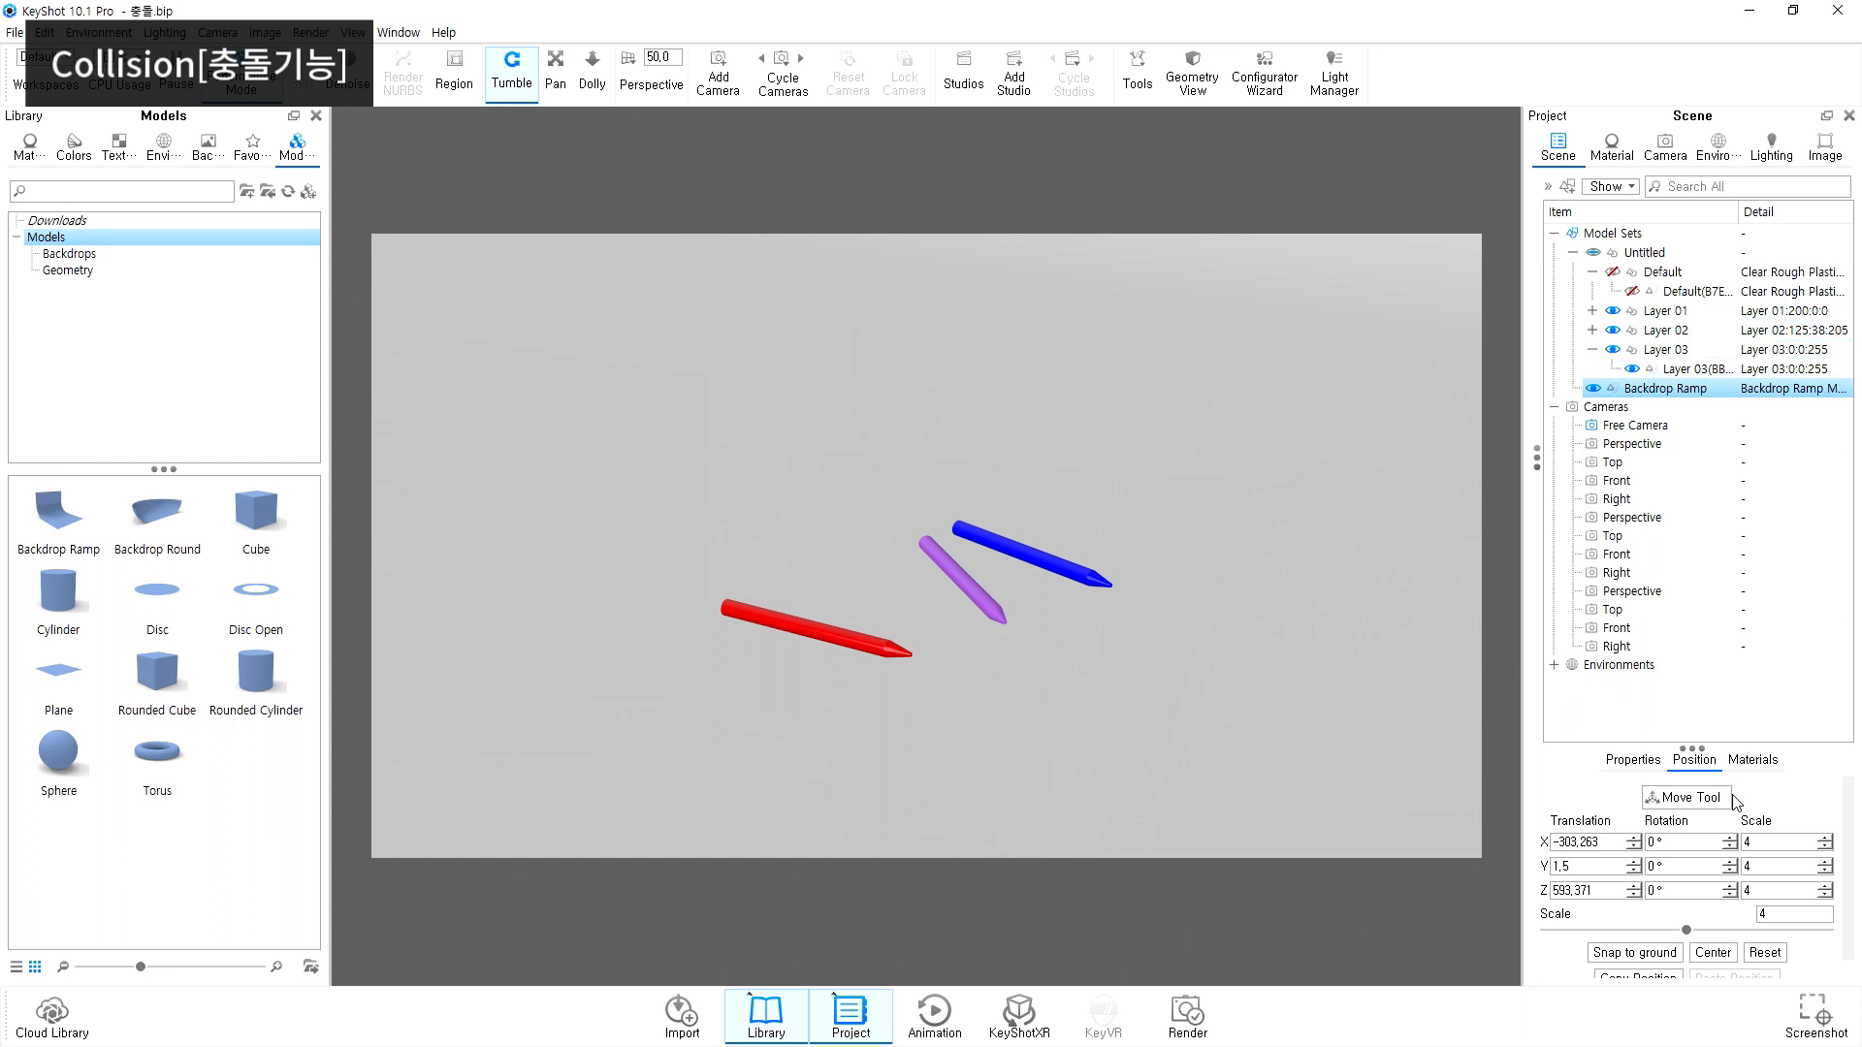
{"action": "left_click", "coordinate": [1705, 797]}
{"action": "left_click", "coordinate": [518, 587]}
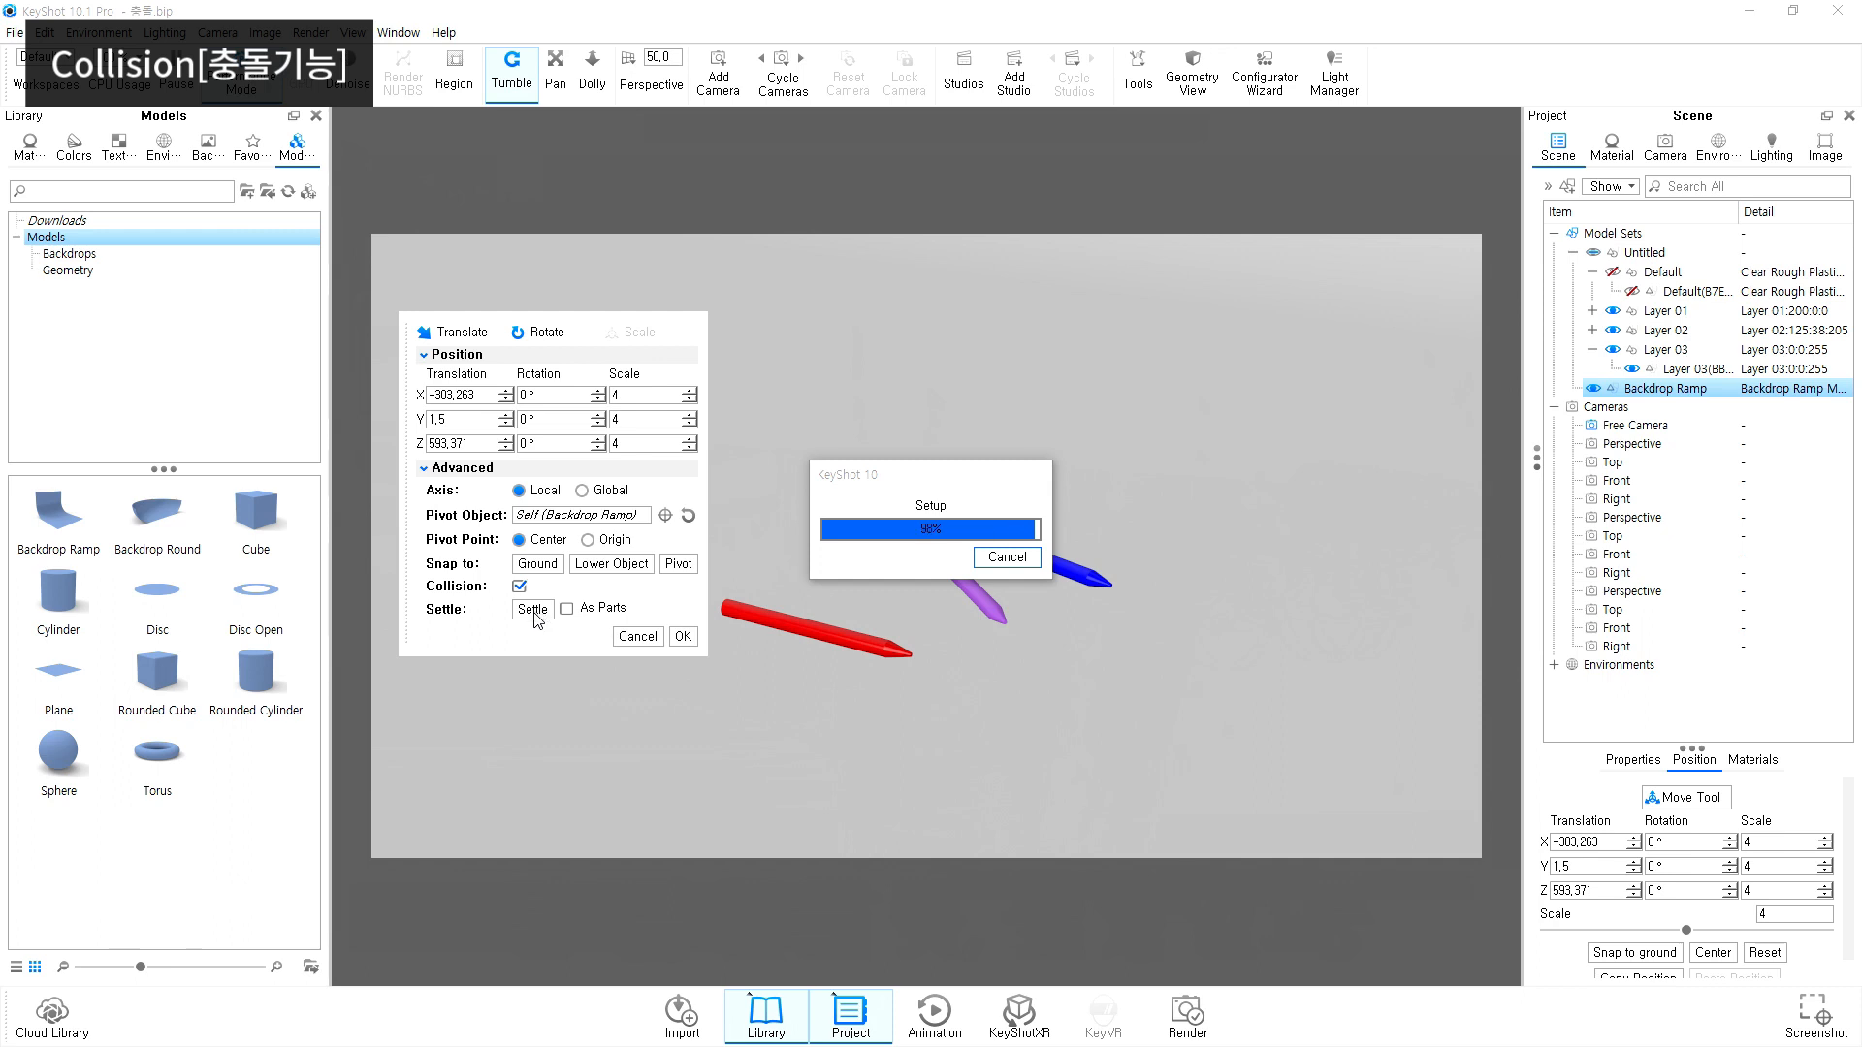
{"action": "left_click", "coordinate": [638, 637]}
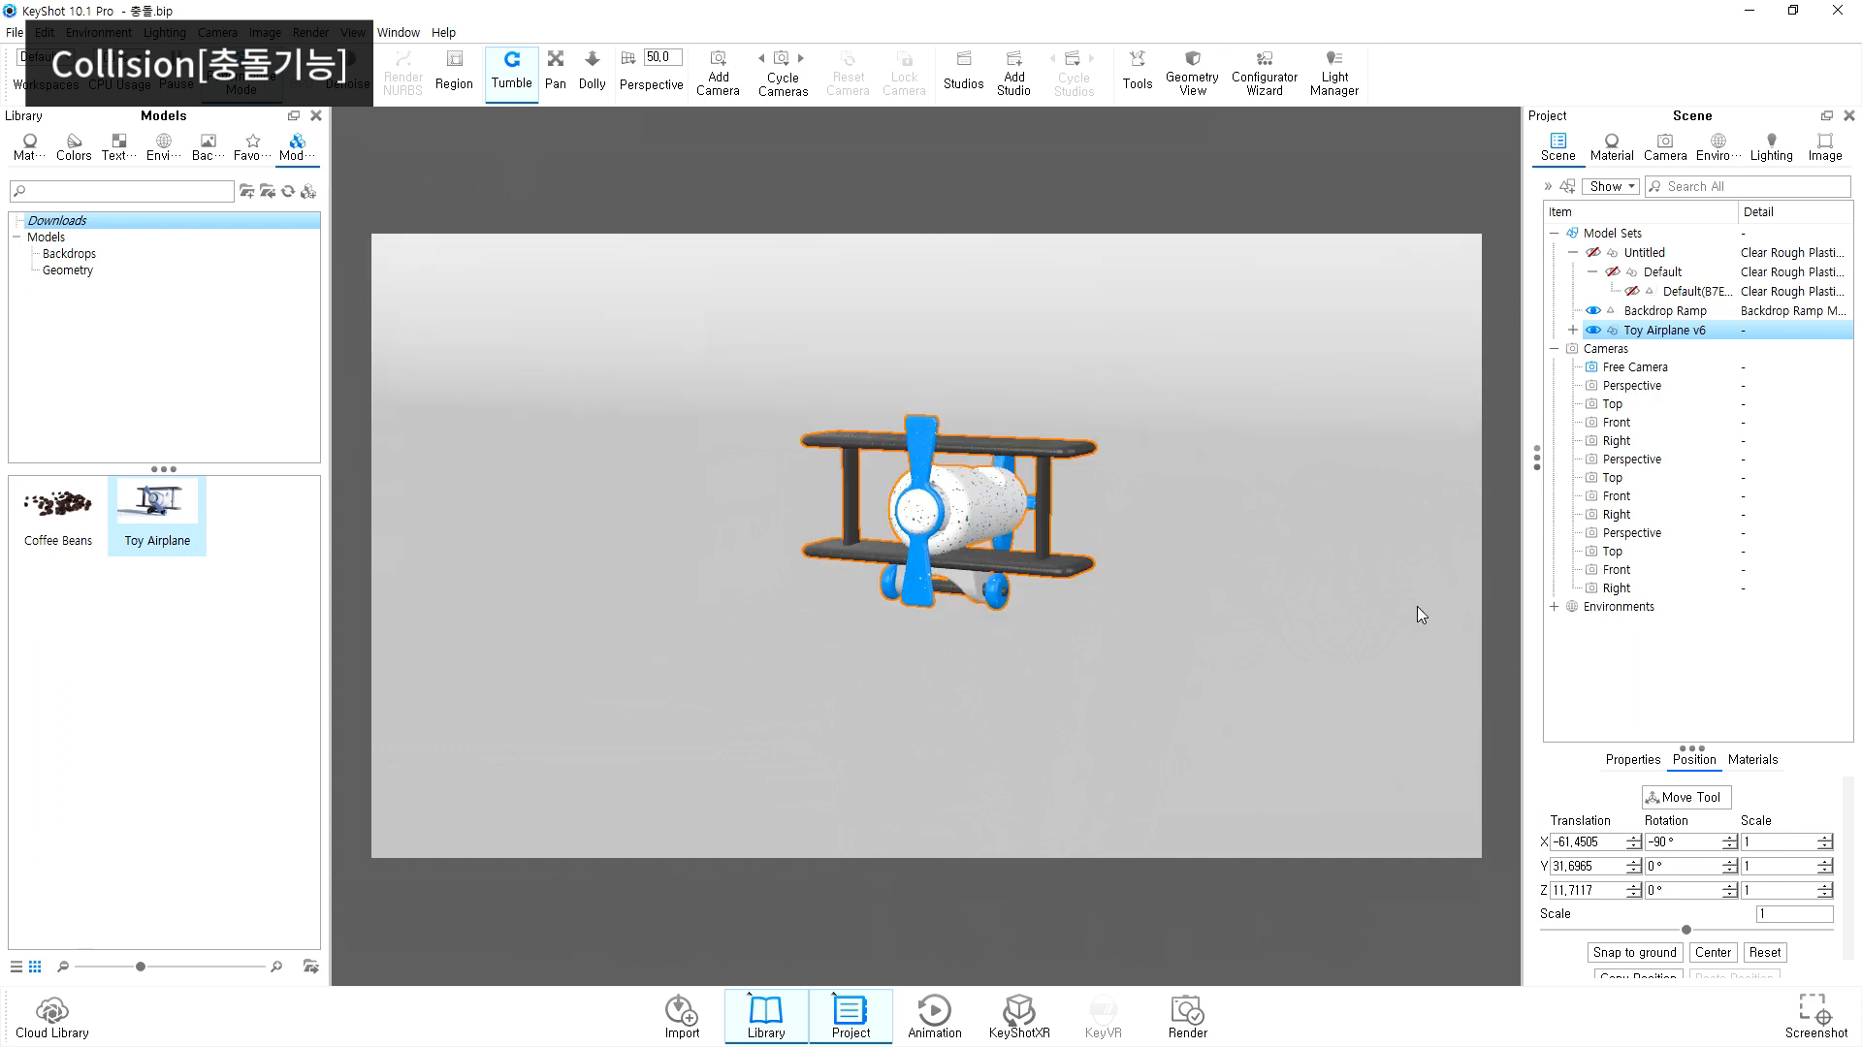
Step: Raise and tilt the toy airplane above the backdrop to an X rotation of about -78.7°, and enable Collision
{"action": "left_click", "coordinate": [1678, 797]}
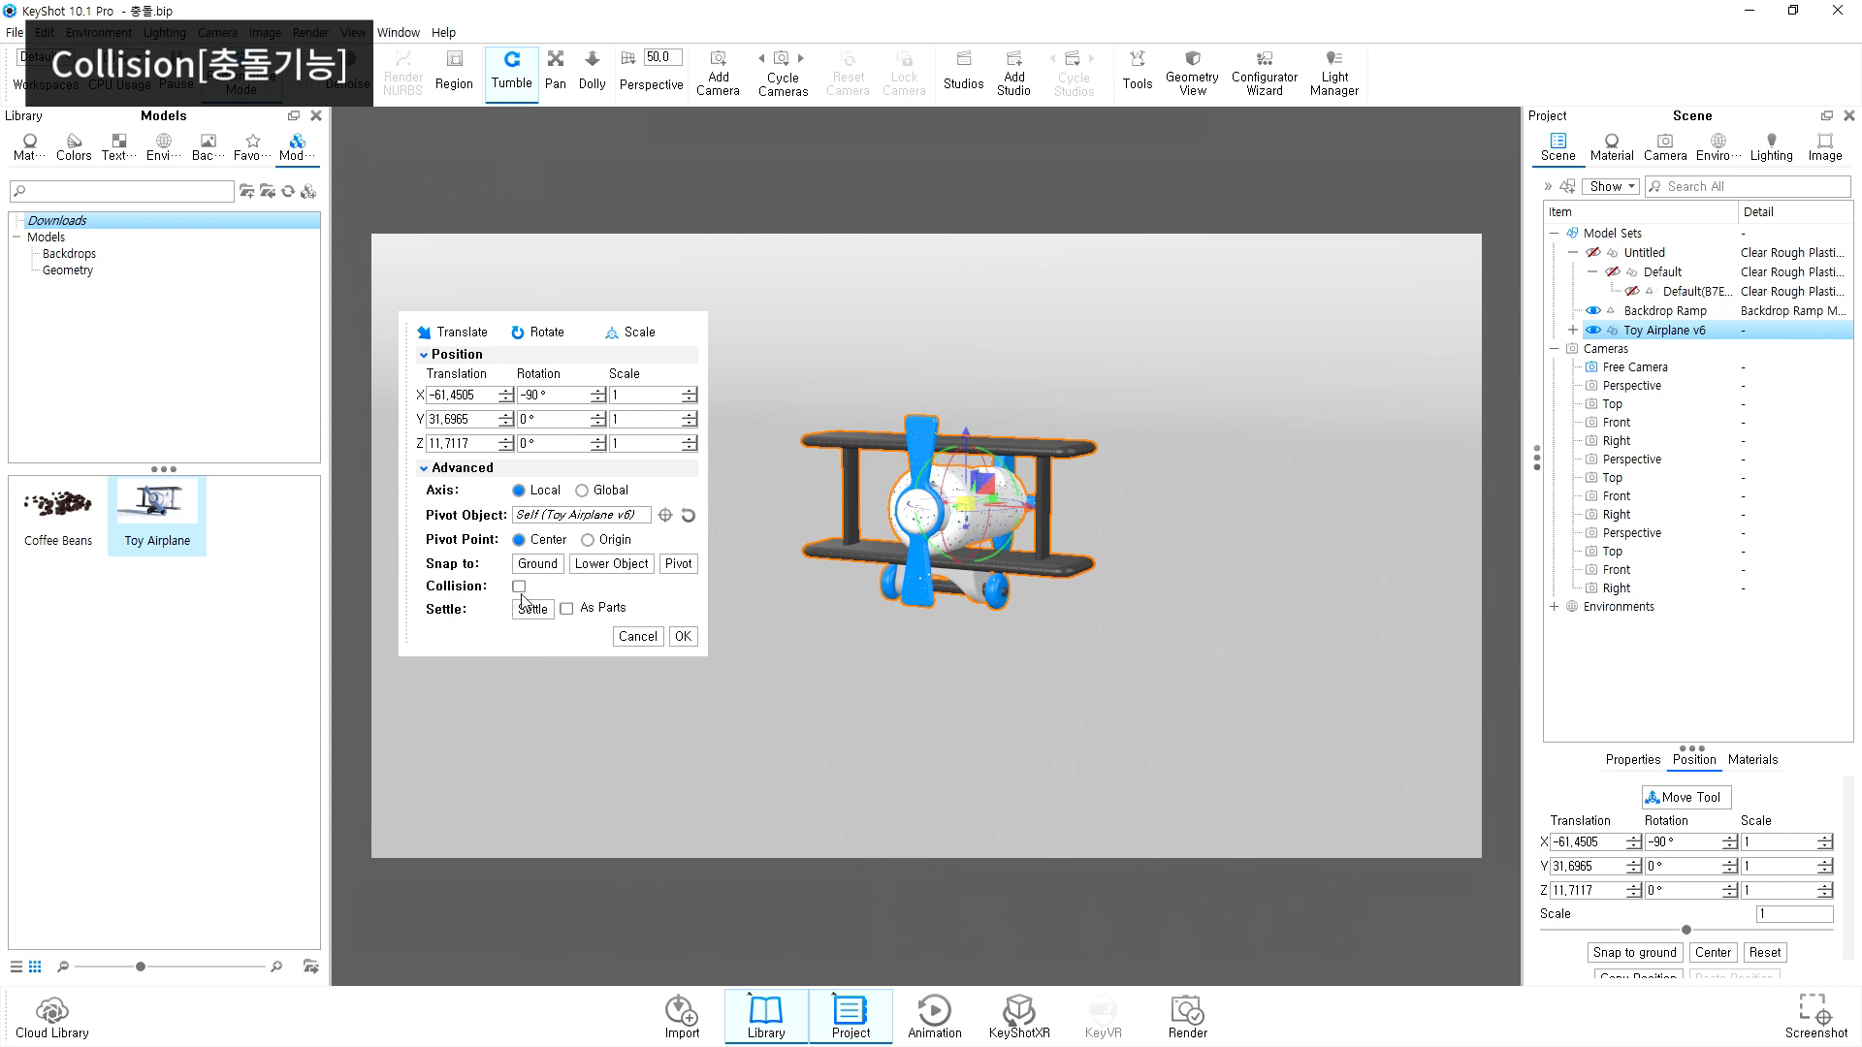
{"action": "left_click_drag", "start_coordinate": [966, 432], "coordinate": [1061, 498]}
{"action": "left_click_drag", "start_coordinate": [1083, 612], "coordinate": [1020, 620]}
{"action": "left_click_drag", "start_coordinate": [1030, 438], "coordinate": [864, 537]}
{"action": "left_click", "coordinate": [519, 624]}
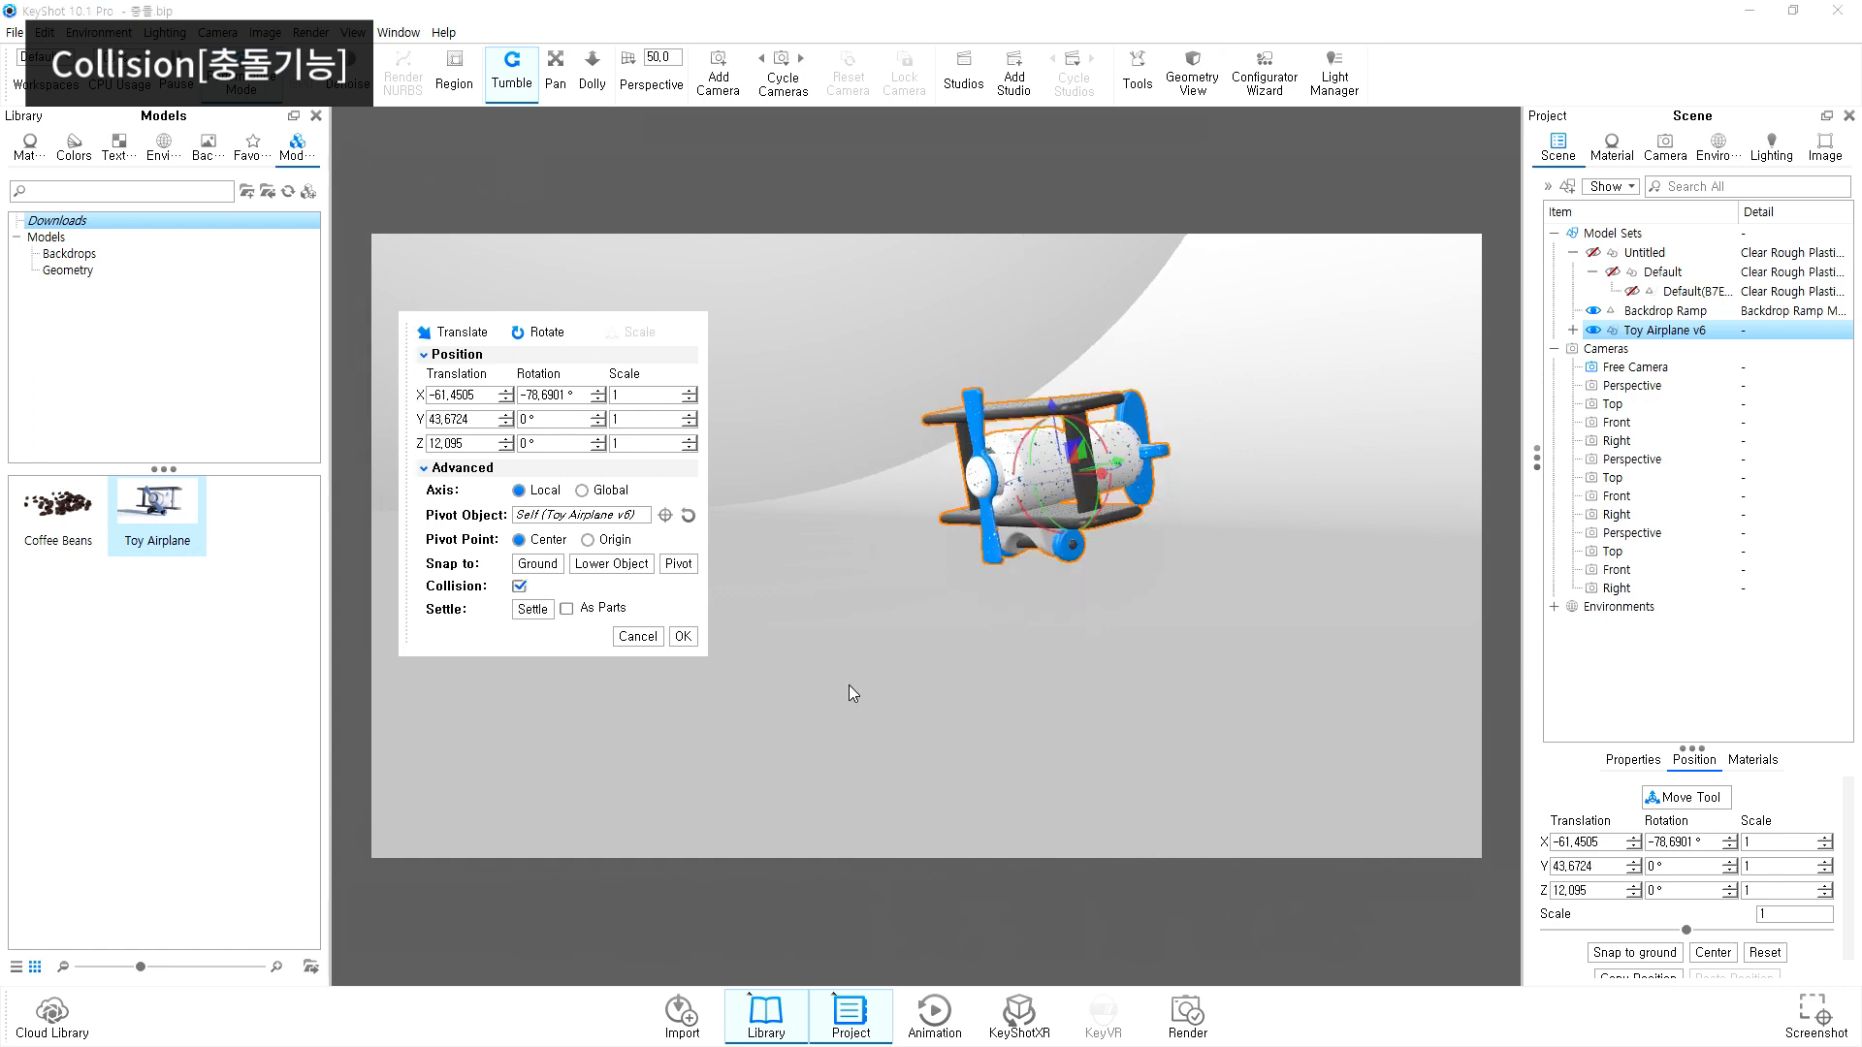
Step: Lift the tilted toy airplane a little higher and settle it as one object onto the backdrop
{"action": "mouse_move", "coordinate": [999, 402]}
{"action": "left_mouse_down"}
{"action": "mouse_move", "coordinate": [1057, 451]}
{"action": "mouse_move", "coordinate": [1032, 415]}
{"action": "mouse_move", "coordinate": [1035, 452]}
{"action": "mouse_move", "coordinate": [1012, 380]}
{"action": "mouse_move", "coordinate": [1002, 405]}
{"action": "left_mouse_up"}
{"action": "left_click", "coordinate": [648, 602]}
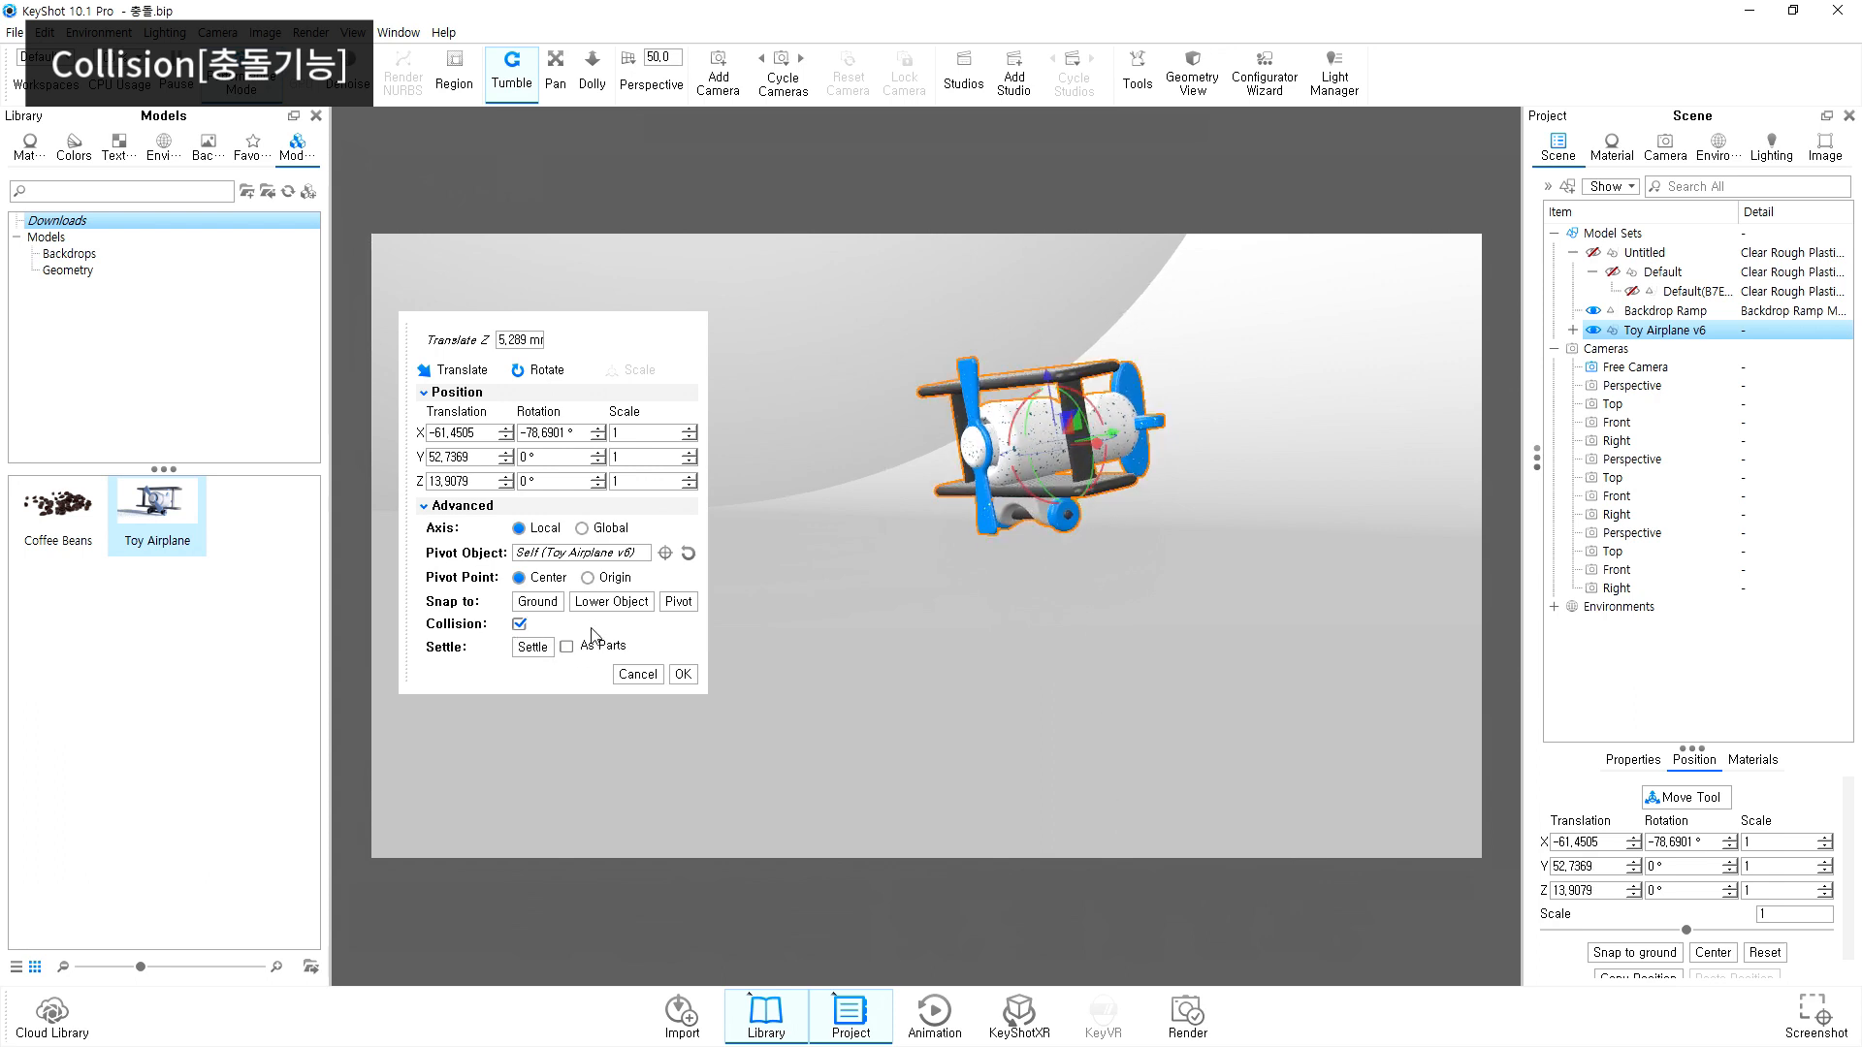
{"action": "left_click", "coordinate": [532, 647]}
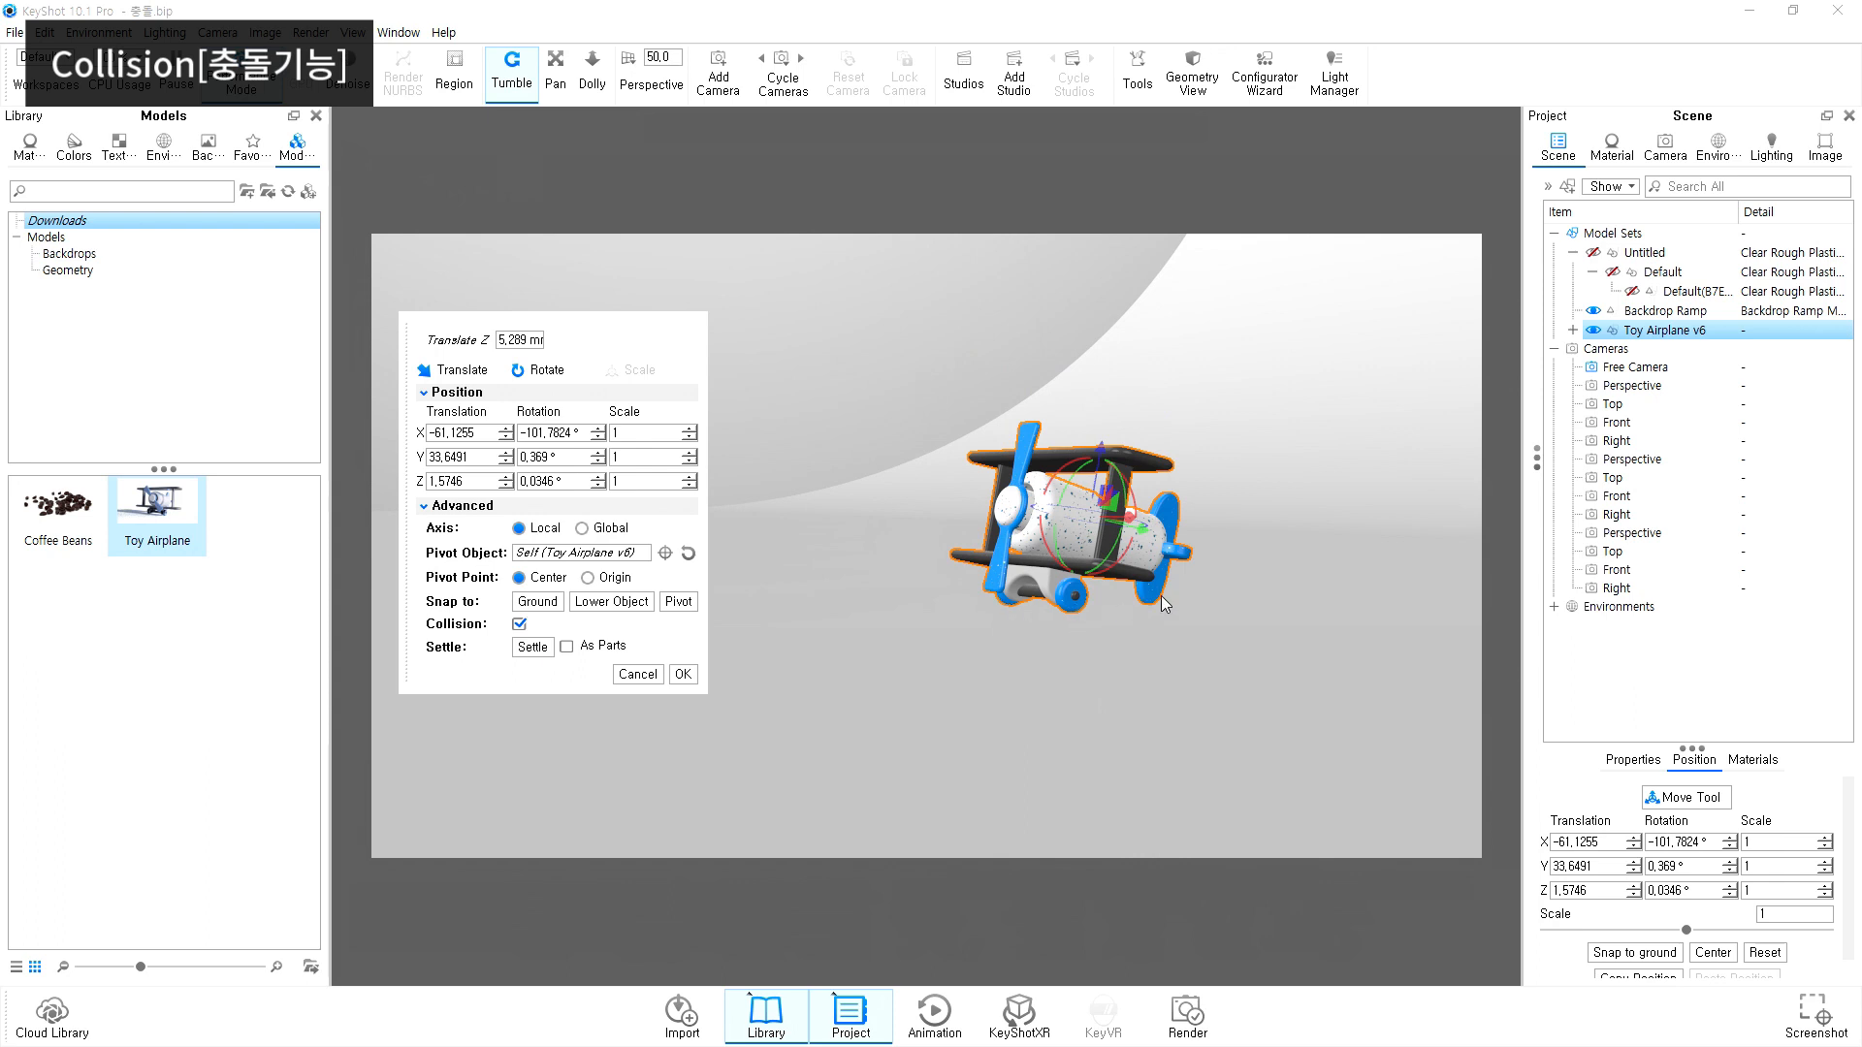
{"action": "left_click_drag", "start_coordinate": [1201, 746], "coordinate": [764, 452]}
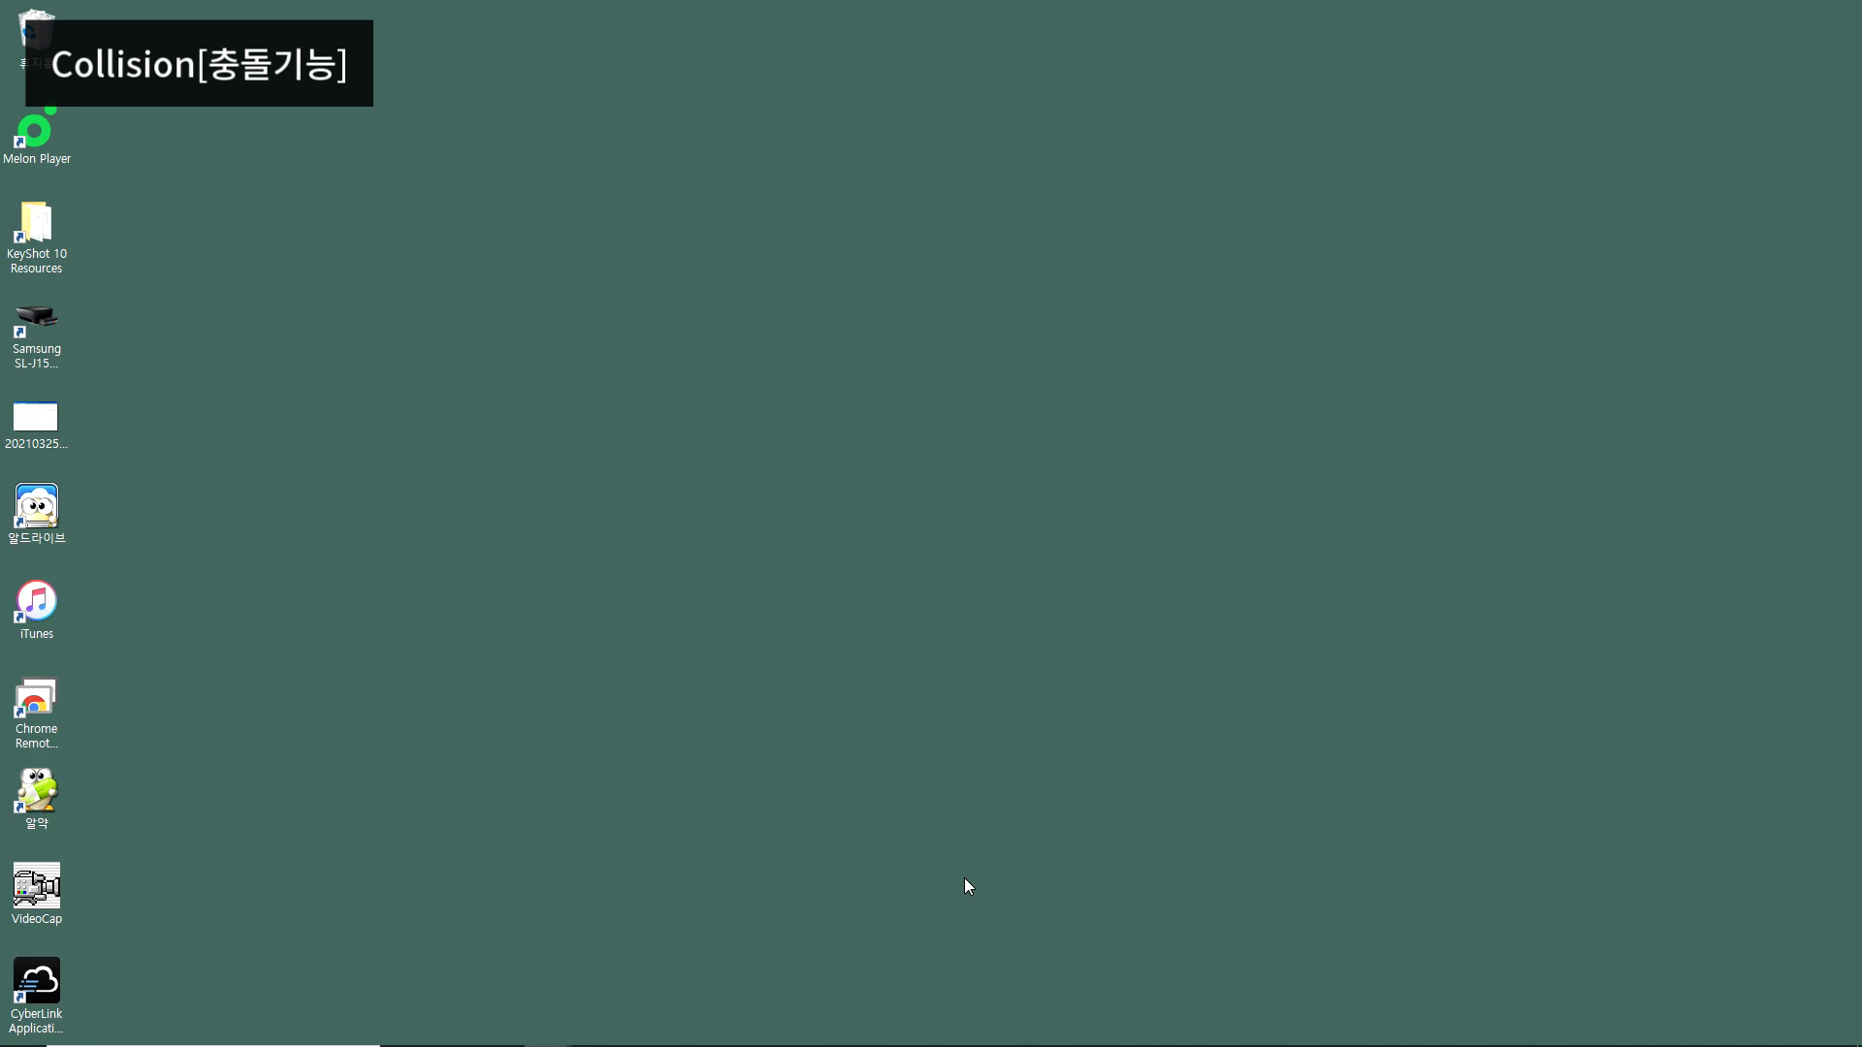
Step: Switch to the untitled scene, accept the toy airplane's settled position, and undo its last moves
{"action": "mouse_move", "coordinate": [1022, 1045]}
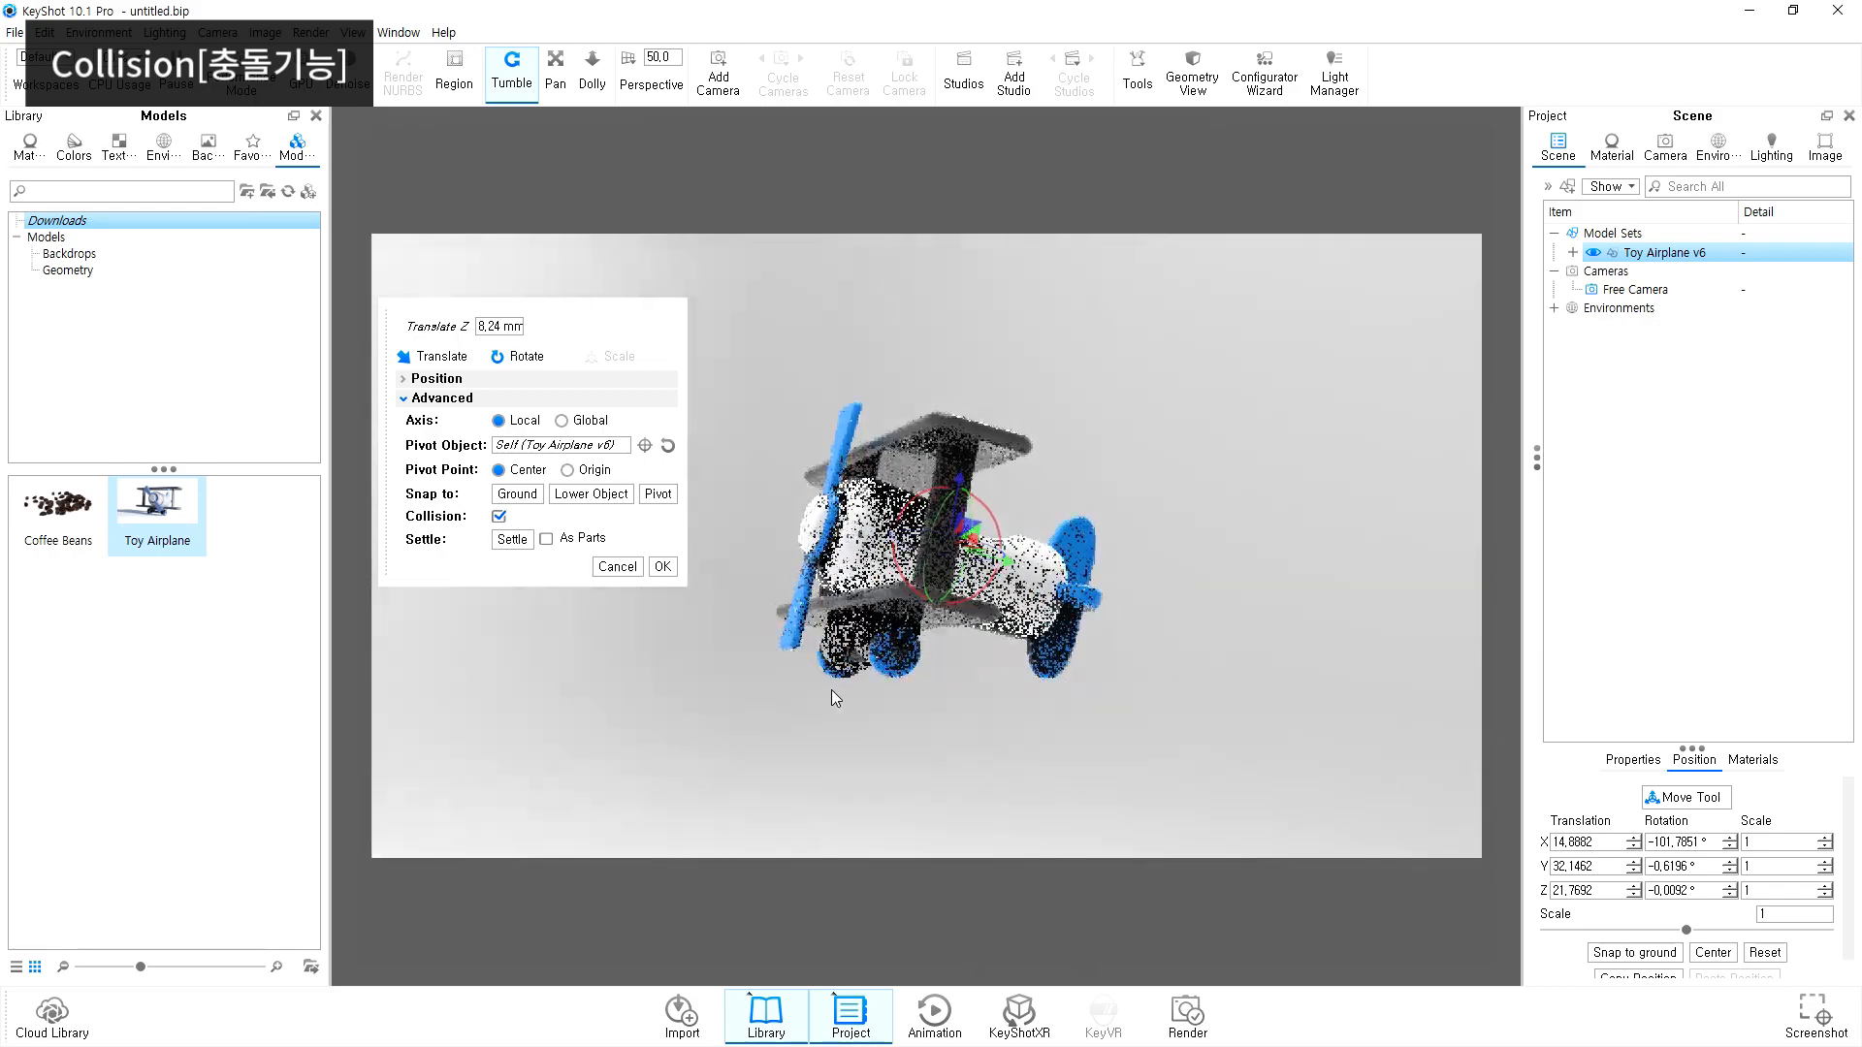
{"action": "left_click_drag", "start_coordinate": [972, 711], "coordinate": [1344, 757]}
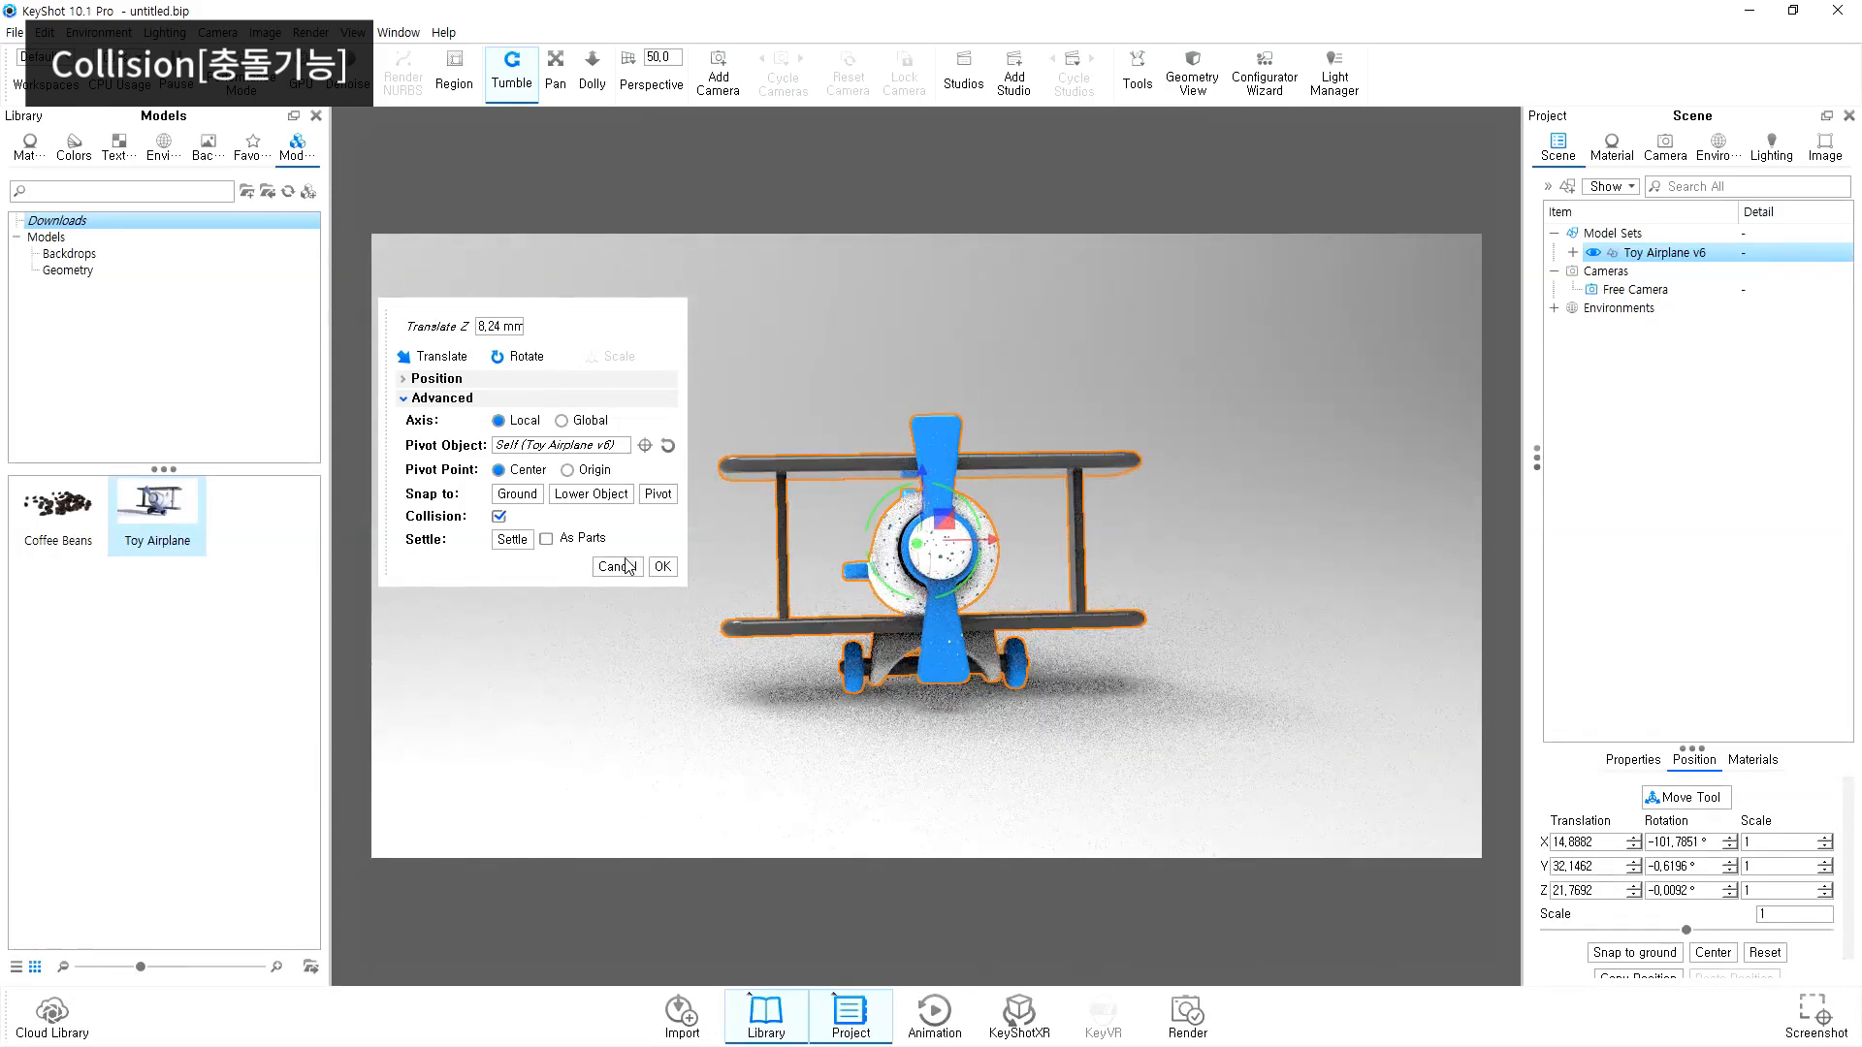
{"action": "left_click", "coordinate": [662, 567]}
{"action": "left_click", "coordinate": [1261, 778]}
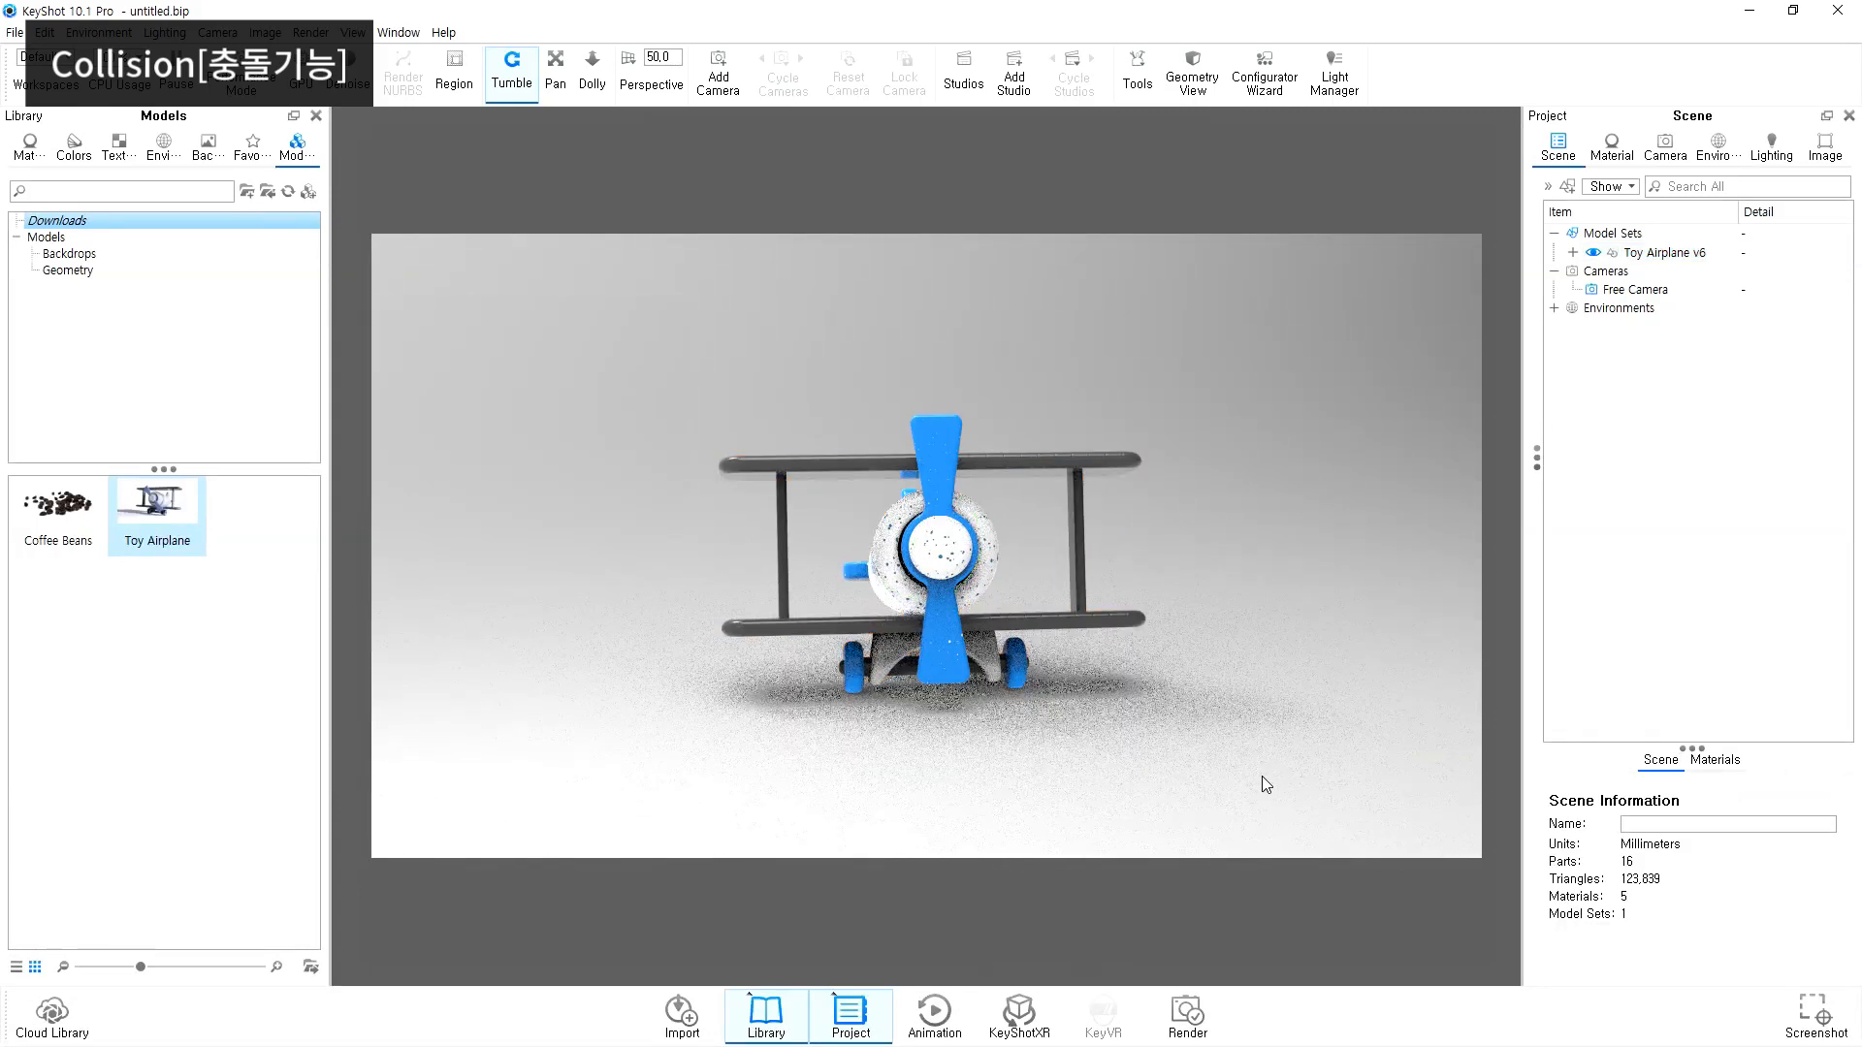
{"action": "key", "text": "ctrl+z"}
{"action": "key", "text": "ctrl+z"}
{"action": "key", "text": "ctrl+z"}
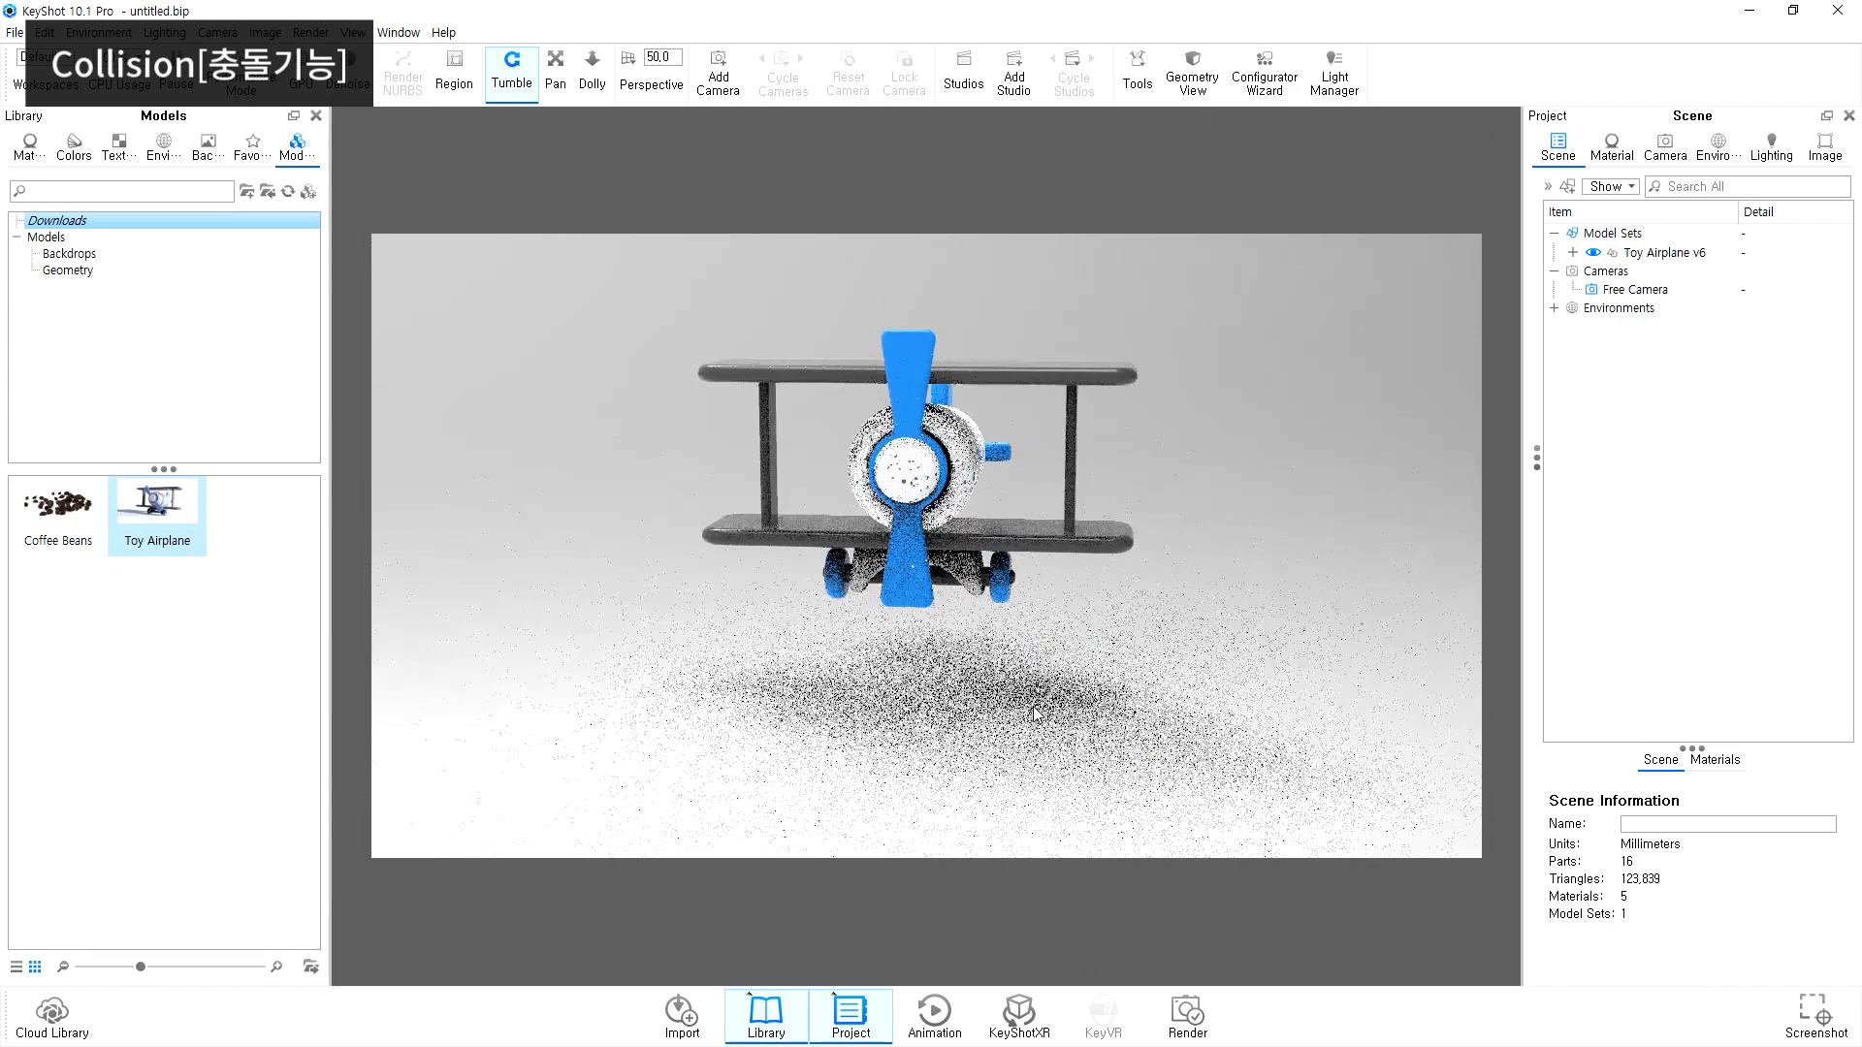
Step: Turn the toy airplane upside down with Collision disabled, and settle it as one object with Collision enabled
{"action": "left_click", "coordinate": [1644, 254]}
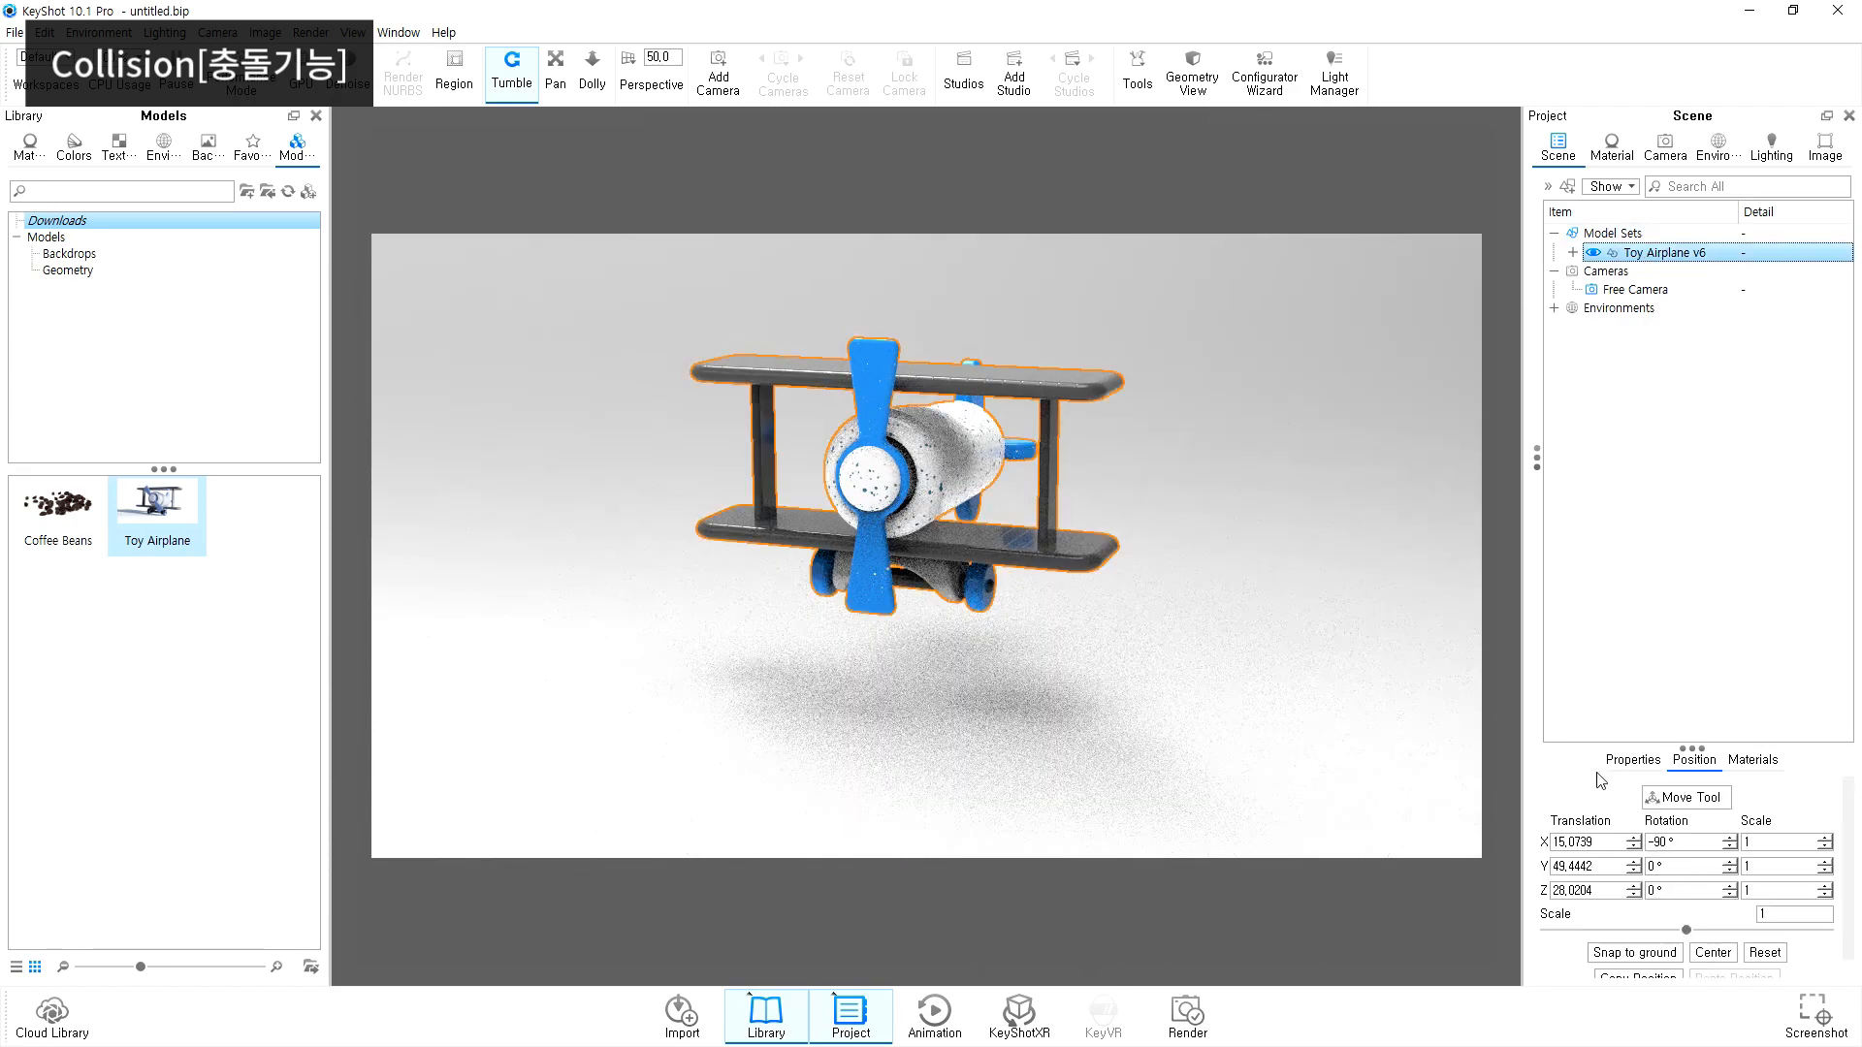
{"action": "left_click", "coordinate": [1688, 803]}
{"action": "left_click", "coordinate": [498, 478]}
{"action": "left_click_drag", "start_coordinate": [975, 428], "coordinate": [763, 612]}
{"action": "left_click", "coordinate": [499, 521]}
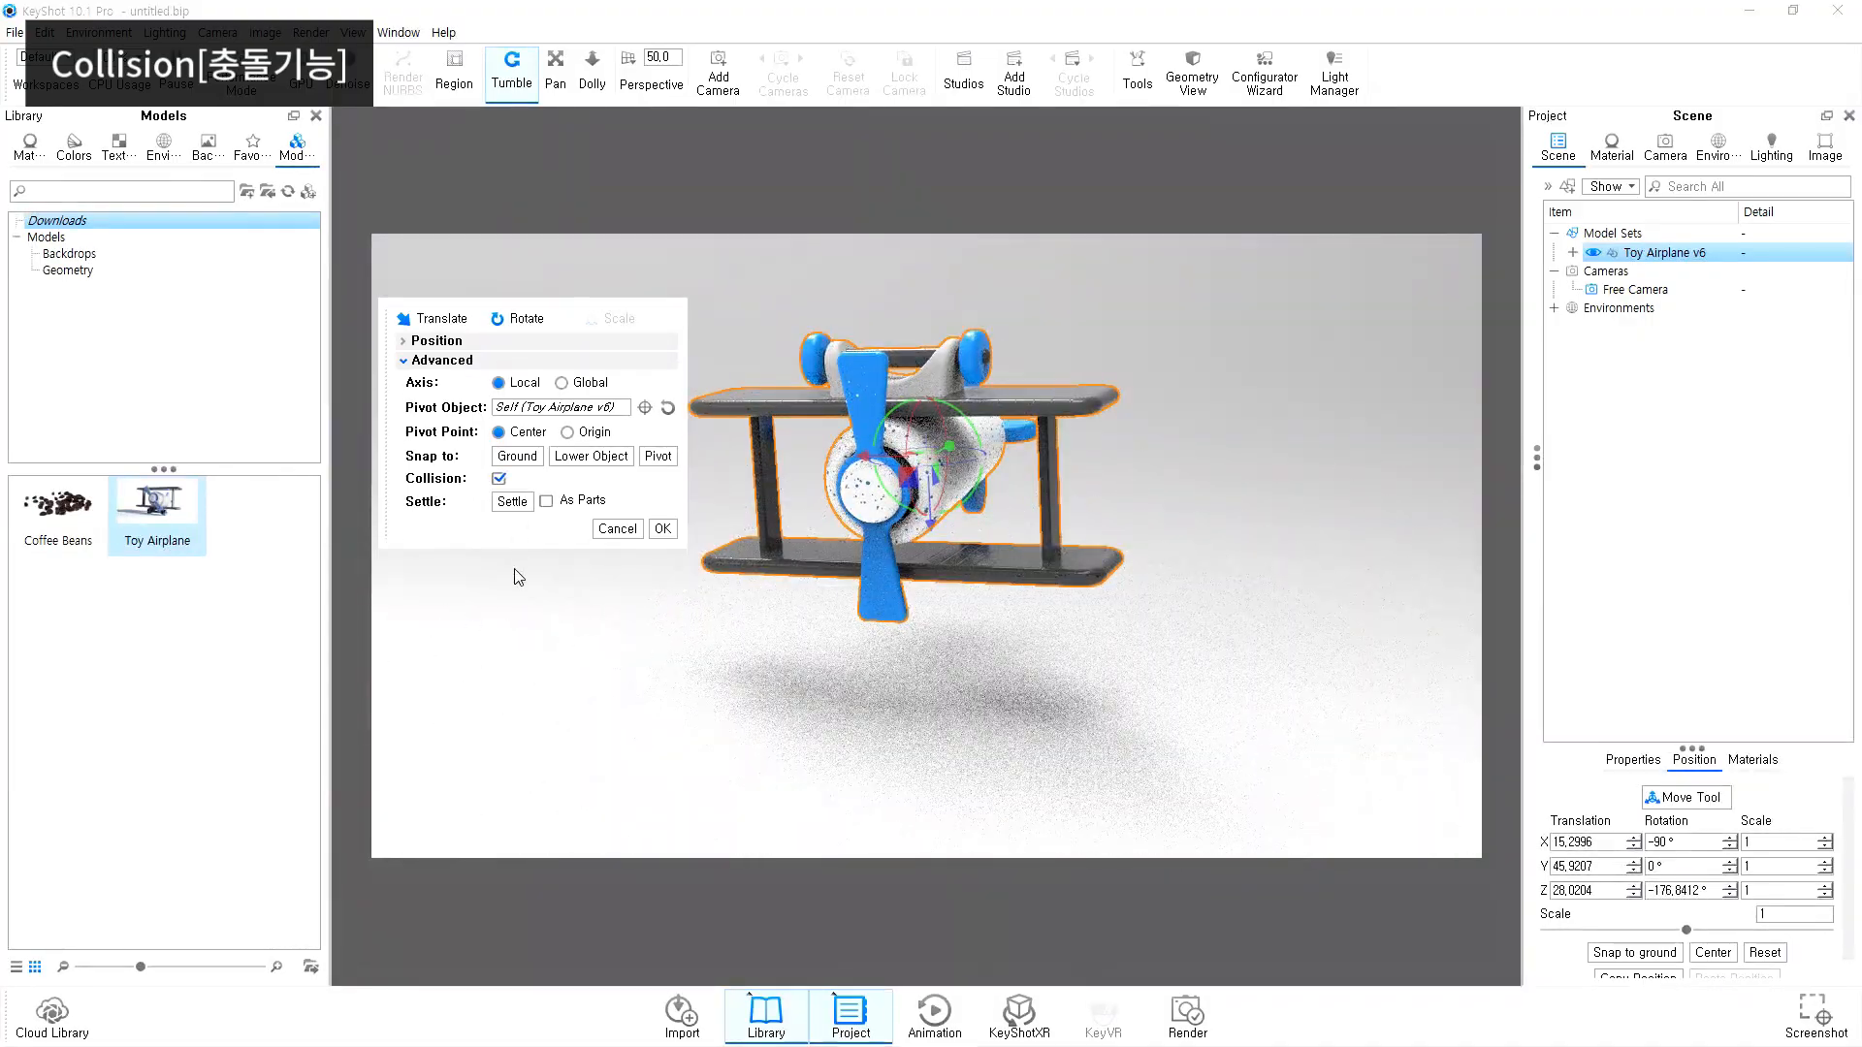
{"action": "left_click", "coordinate": [512, 502]}
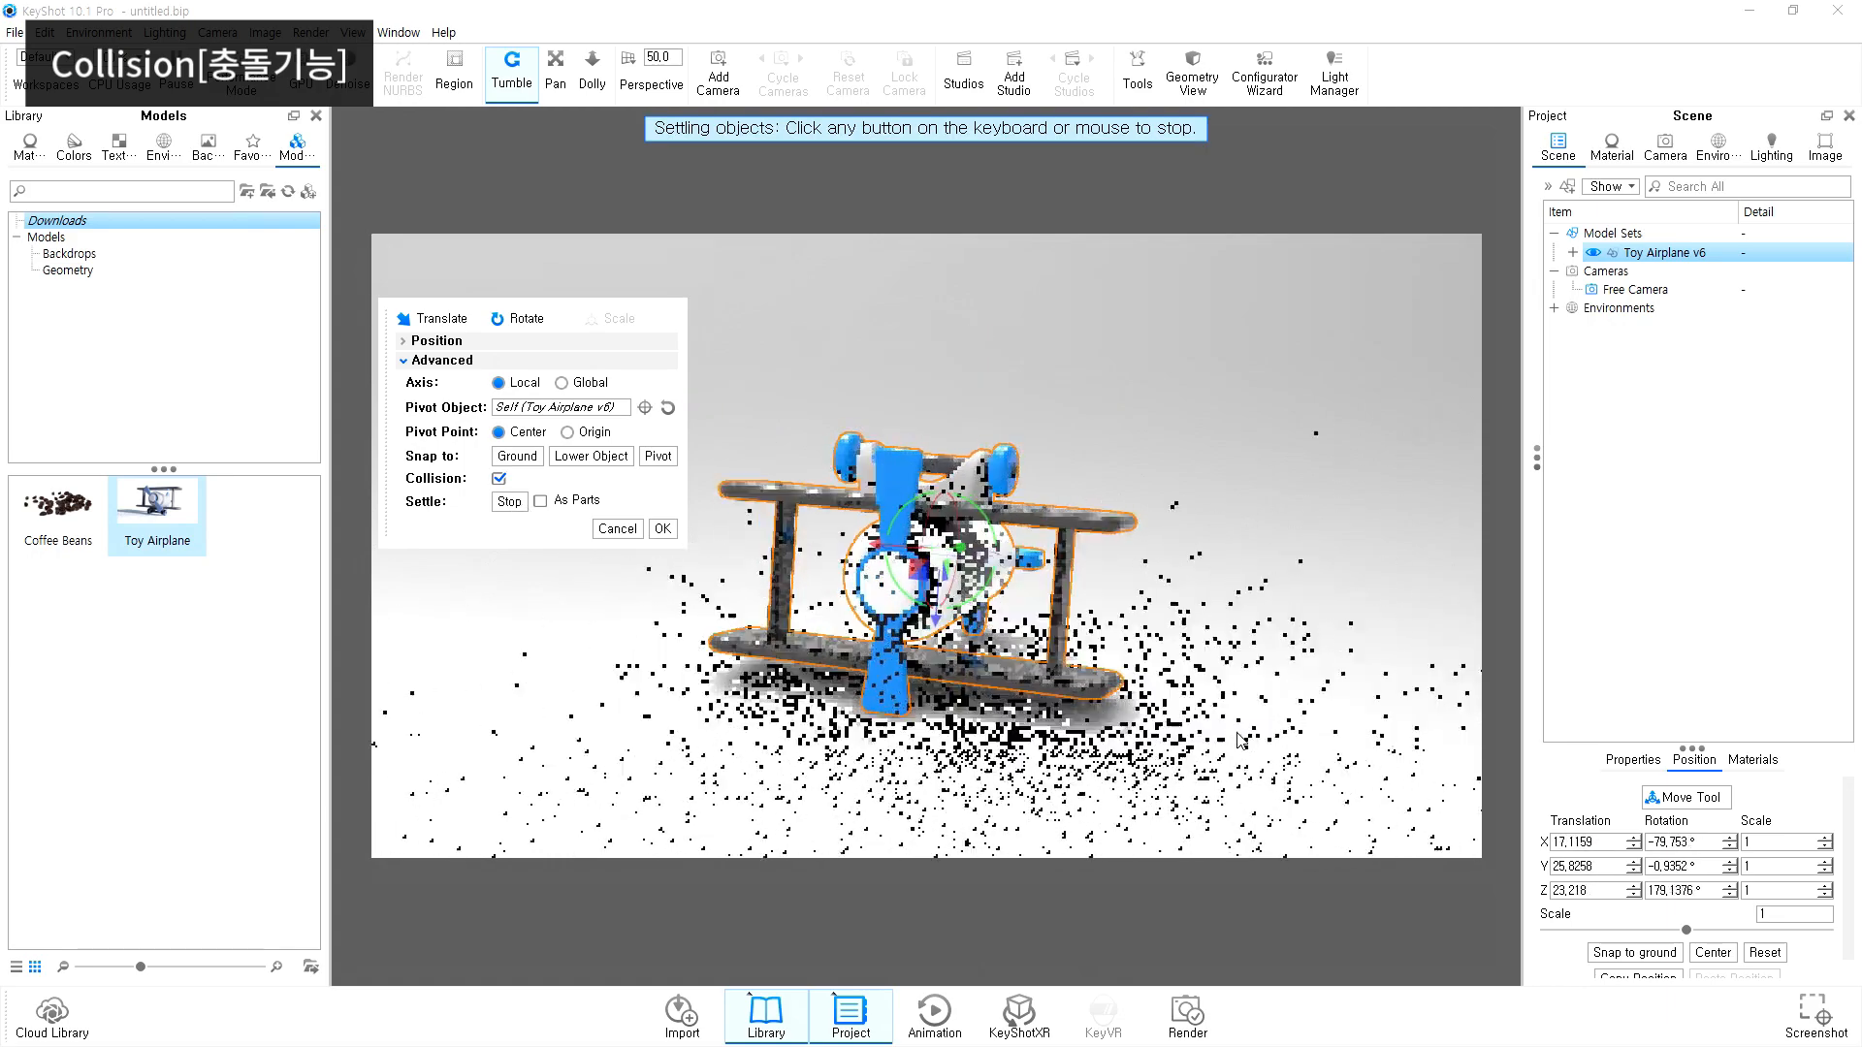
{"action": "left_click_drag", "start_coordinate": [1238, 731], "coordinate": [795, 690]}
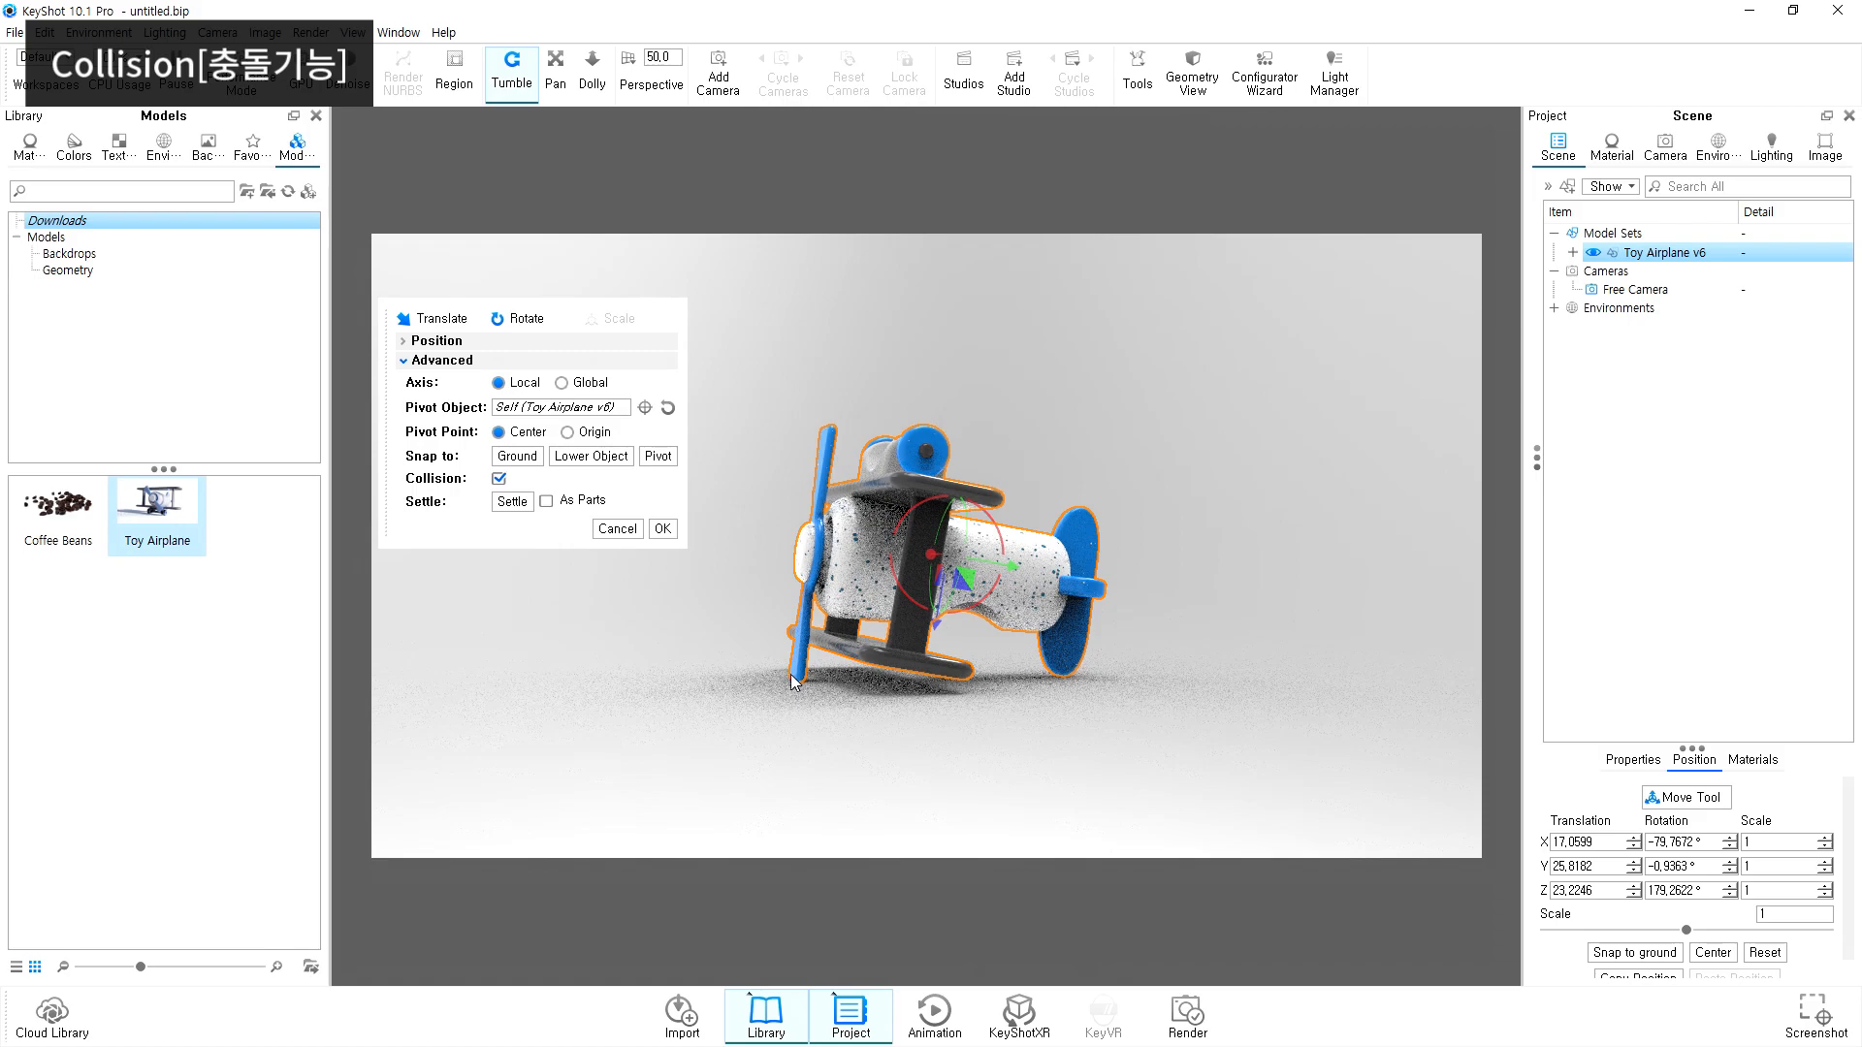
{"action": "left_click_drag", "start_coordinate": [1027, 687], "coordinate": [1006, 533]}
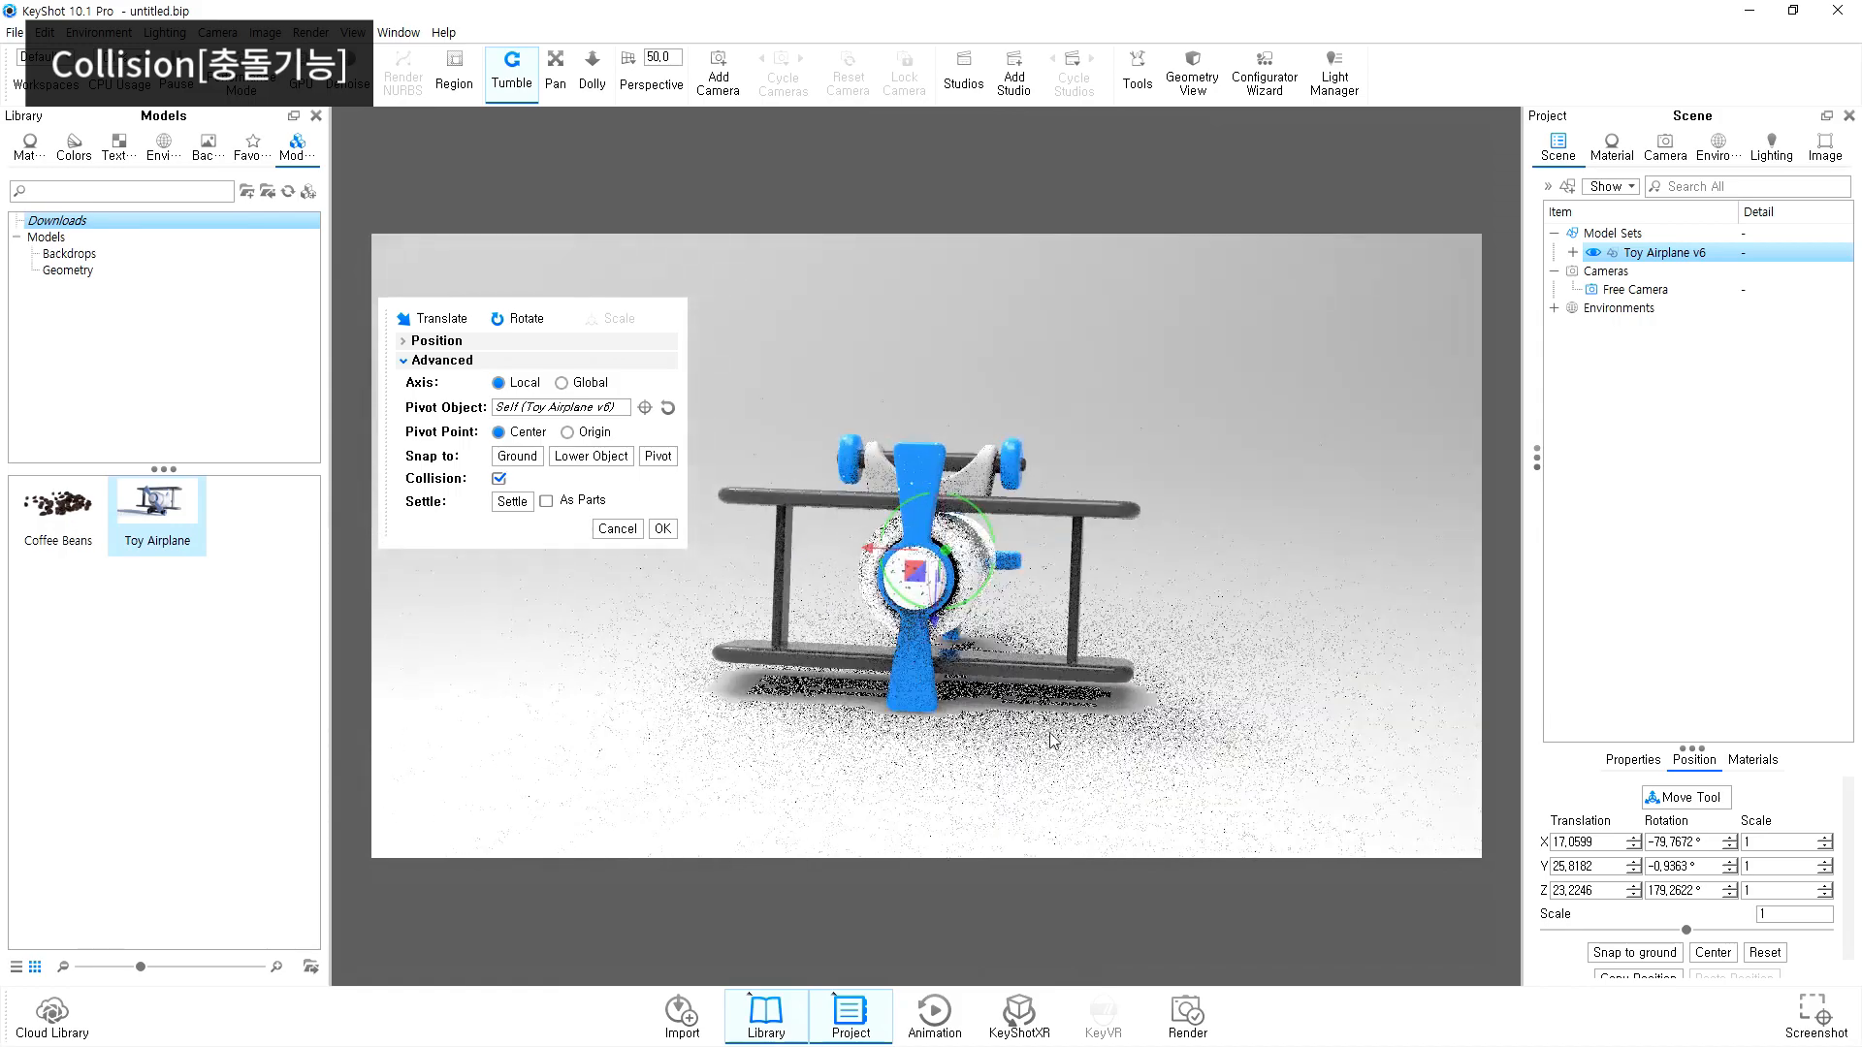
Step: With Collision disabled, rotate the airplane about 196° around Y and raise it about 22 mm along the global Y axis
{"action": "left_click", "coordinate": [1006, 533]}
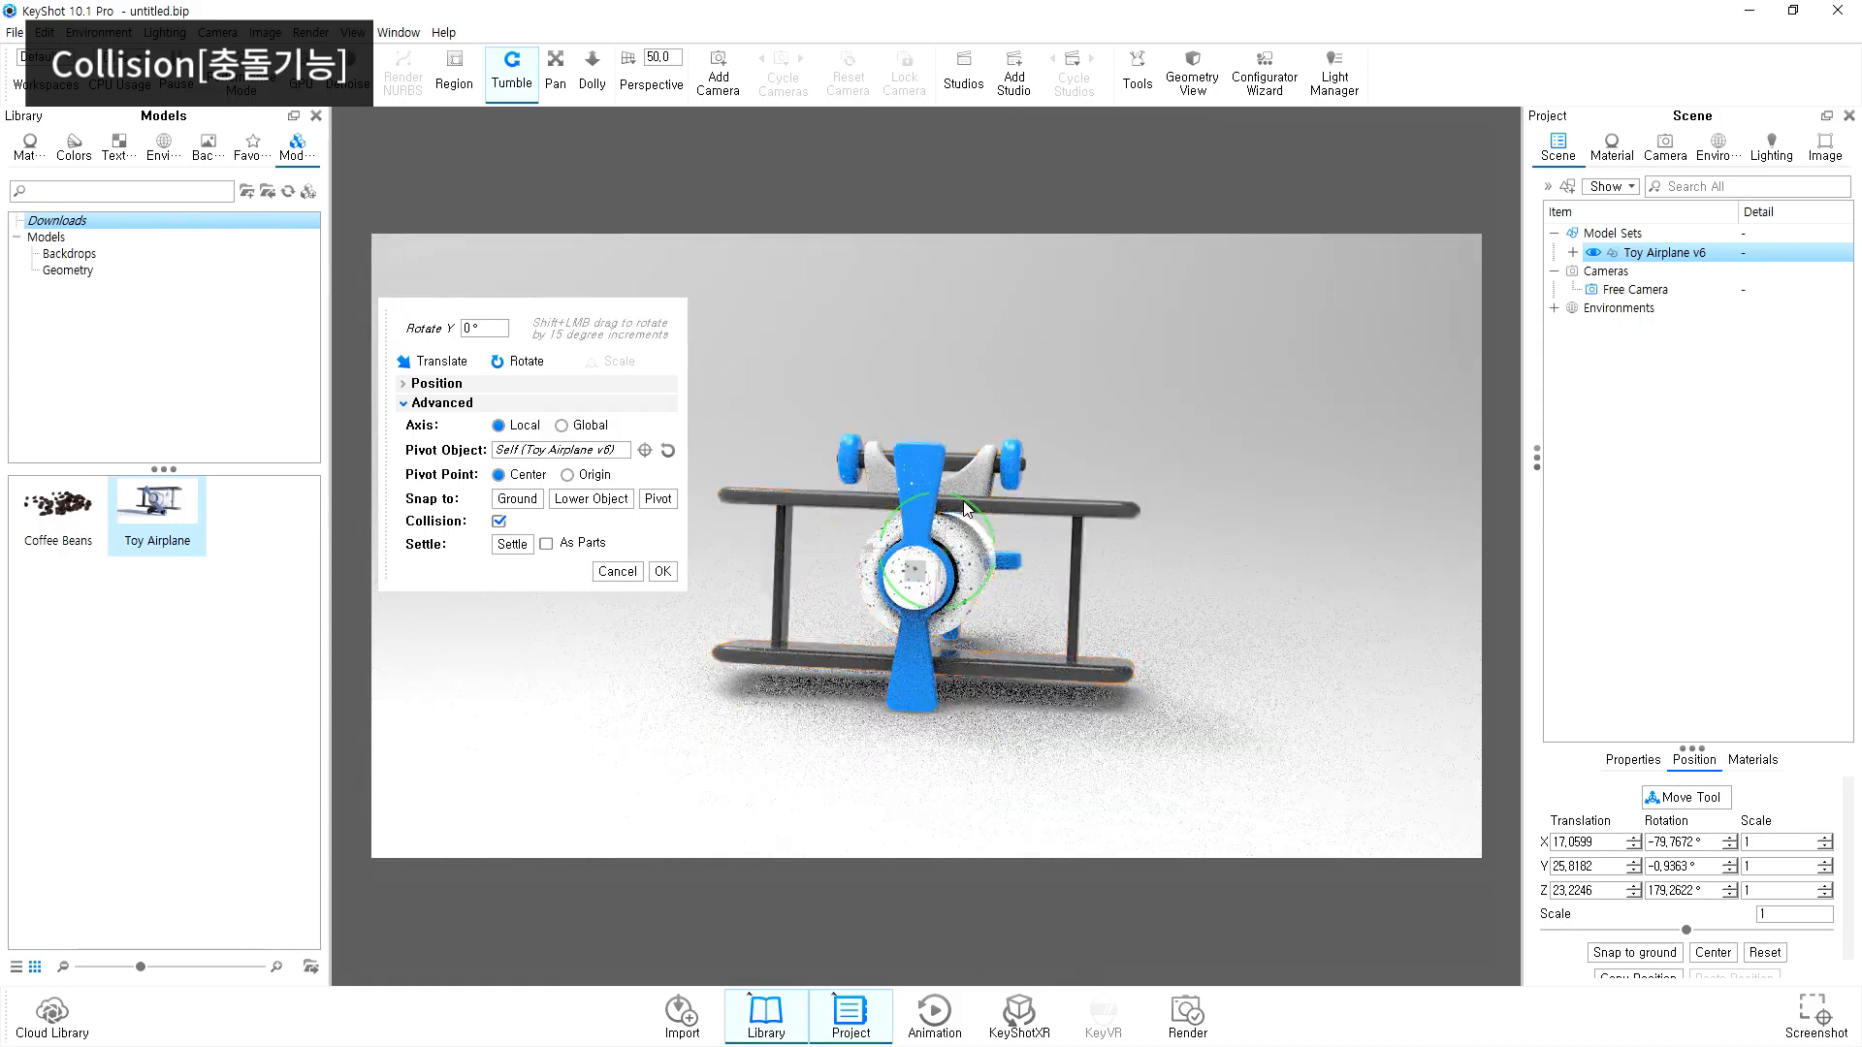
{"action": "left_click", "coordinate": [499, 521]}
{"action": "left_click_drag", "start_coordinate": [975, 512], "coordinate": [982, 499]}
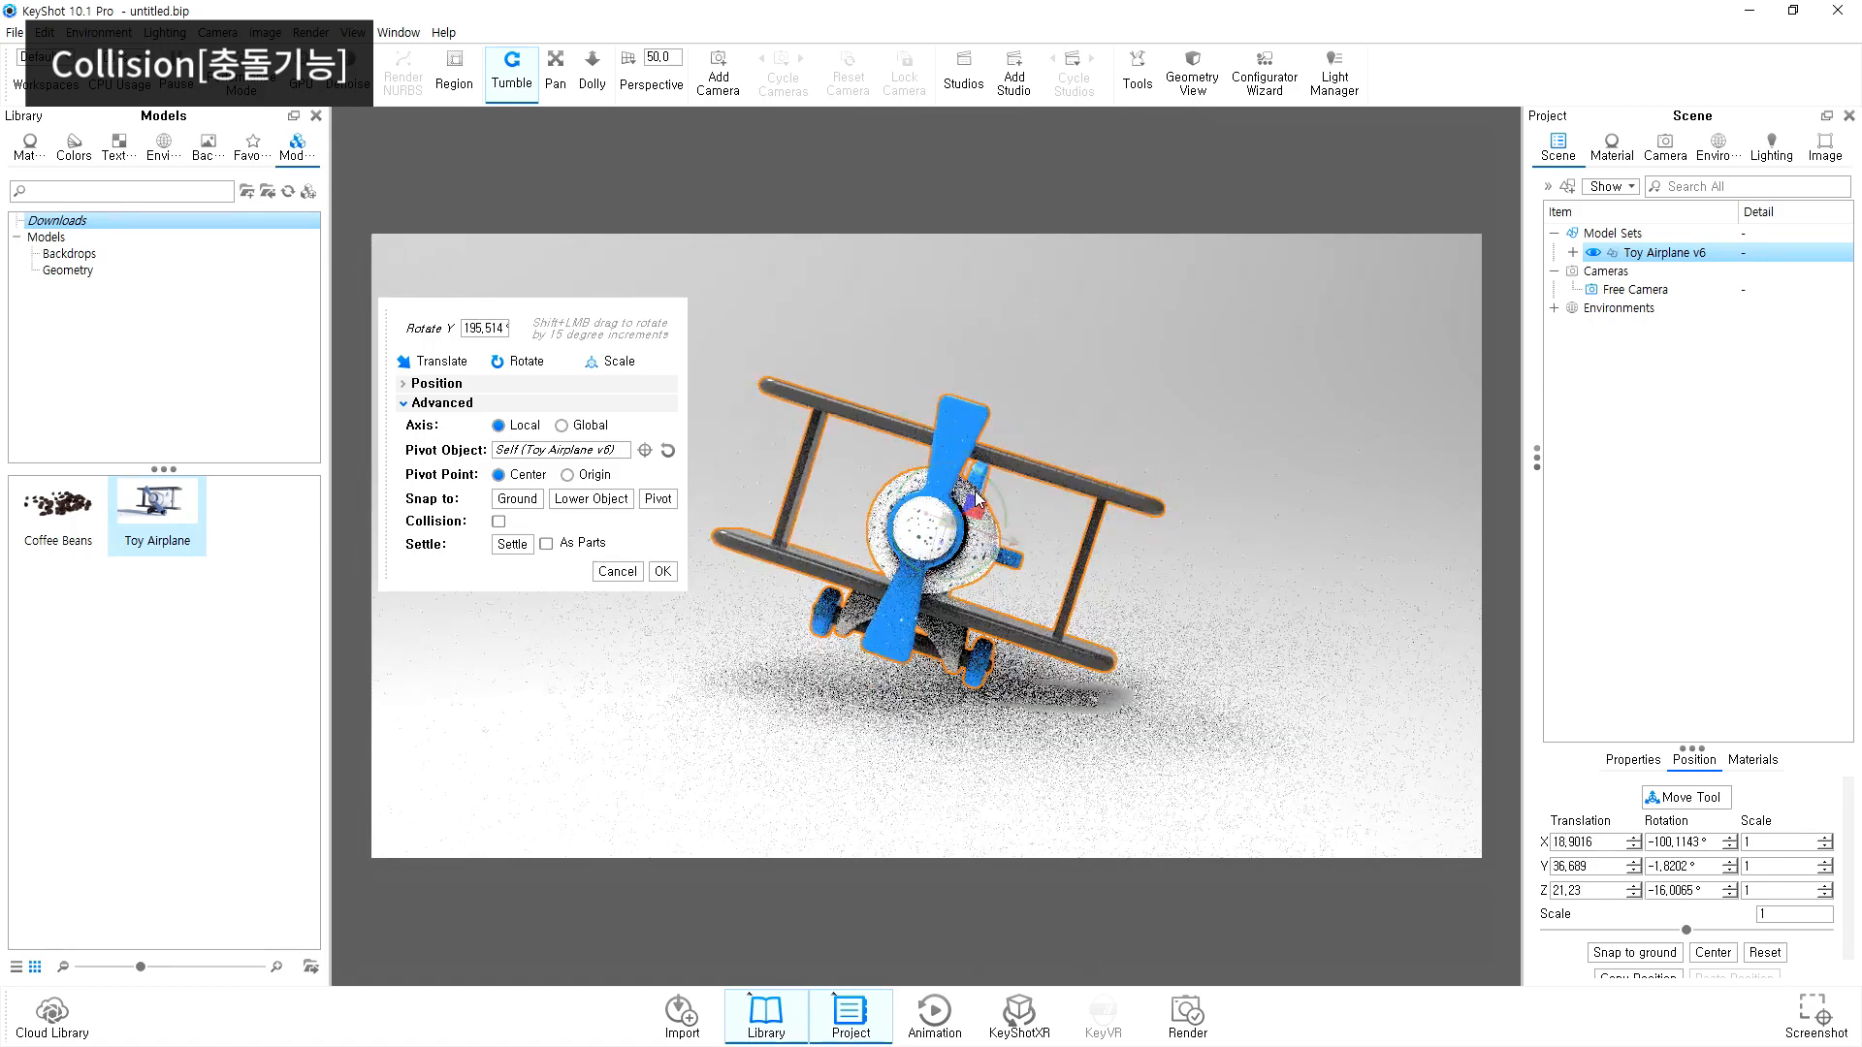
{"action": "left_click", "coordinate": [582, 426]}
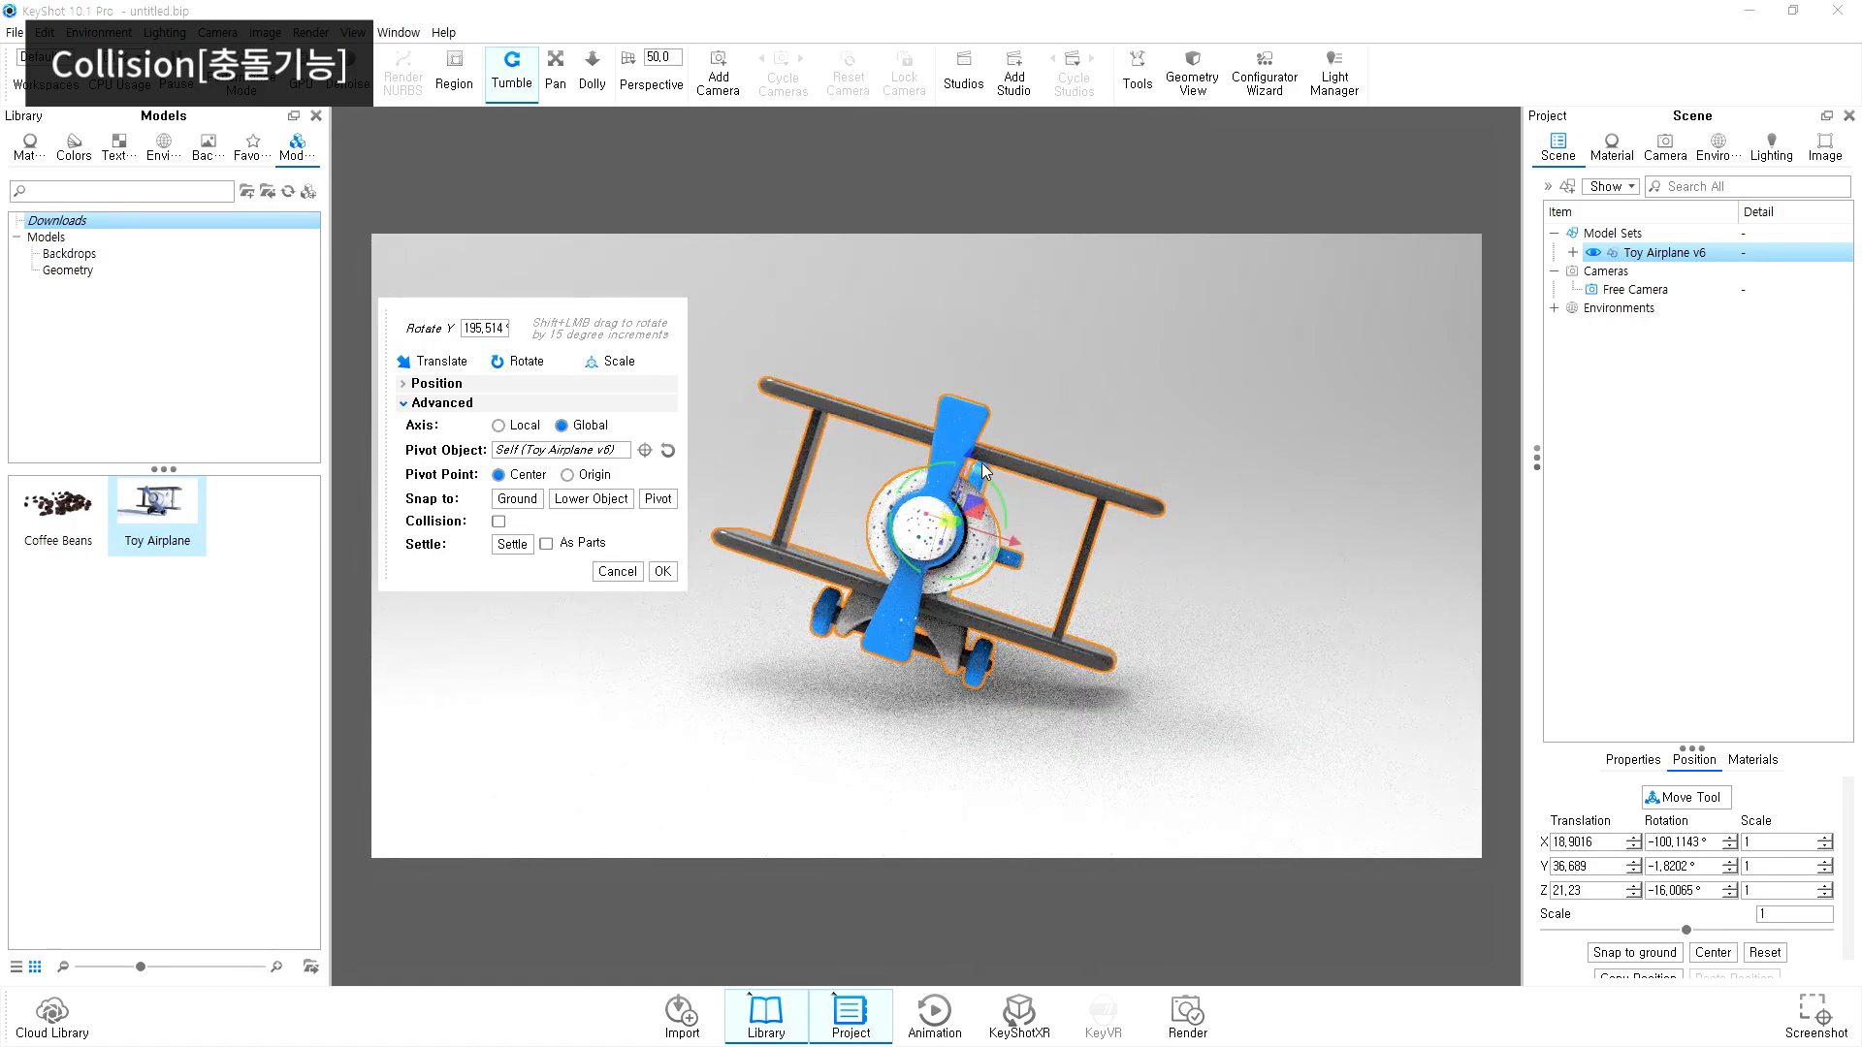
{"action": "left_click_drag", "start_coordinate": [988, 473], "coordinate": [955, 341]}
{"action": "left_click_drag", "start_coordinate": [1236, 485], "coordinate": [1145, 505]}
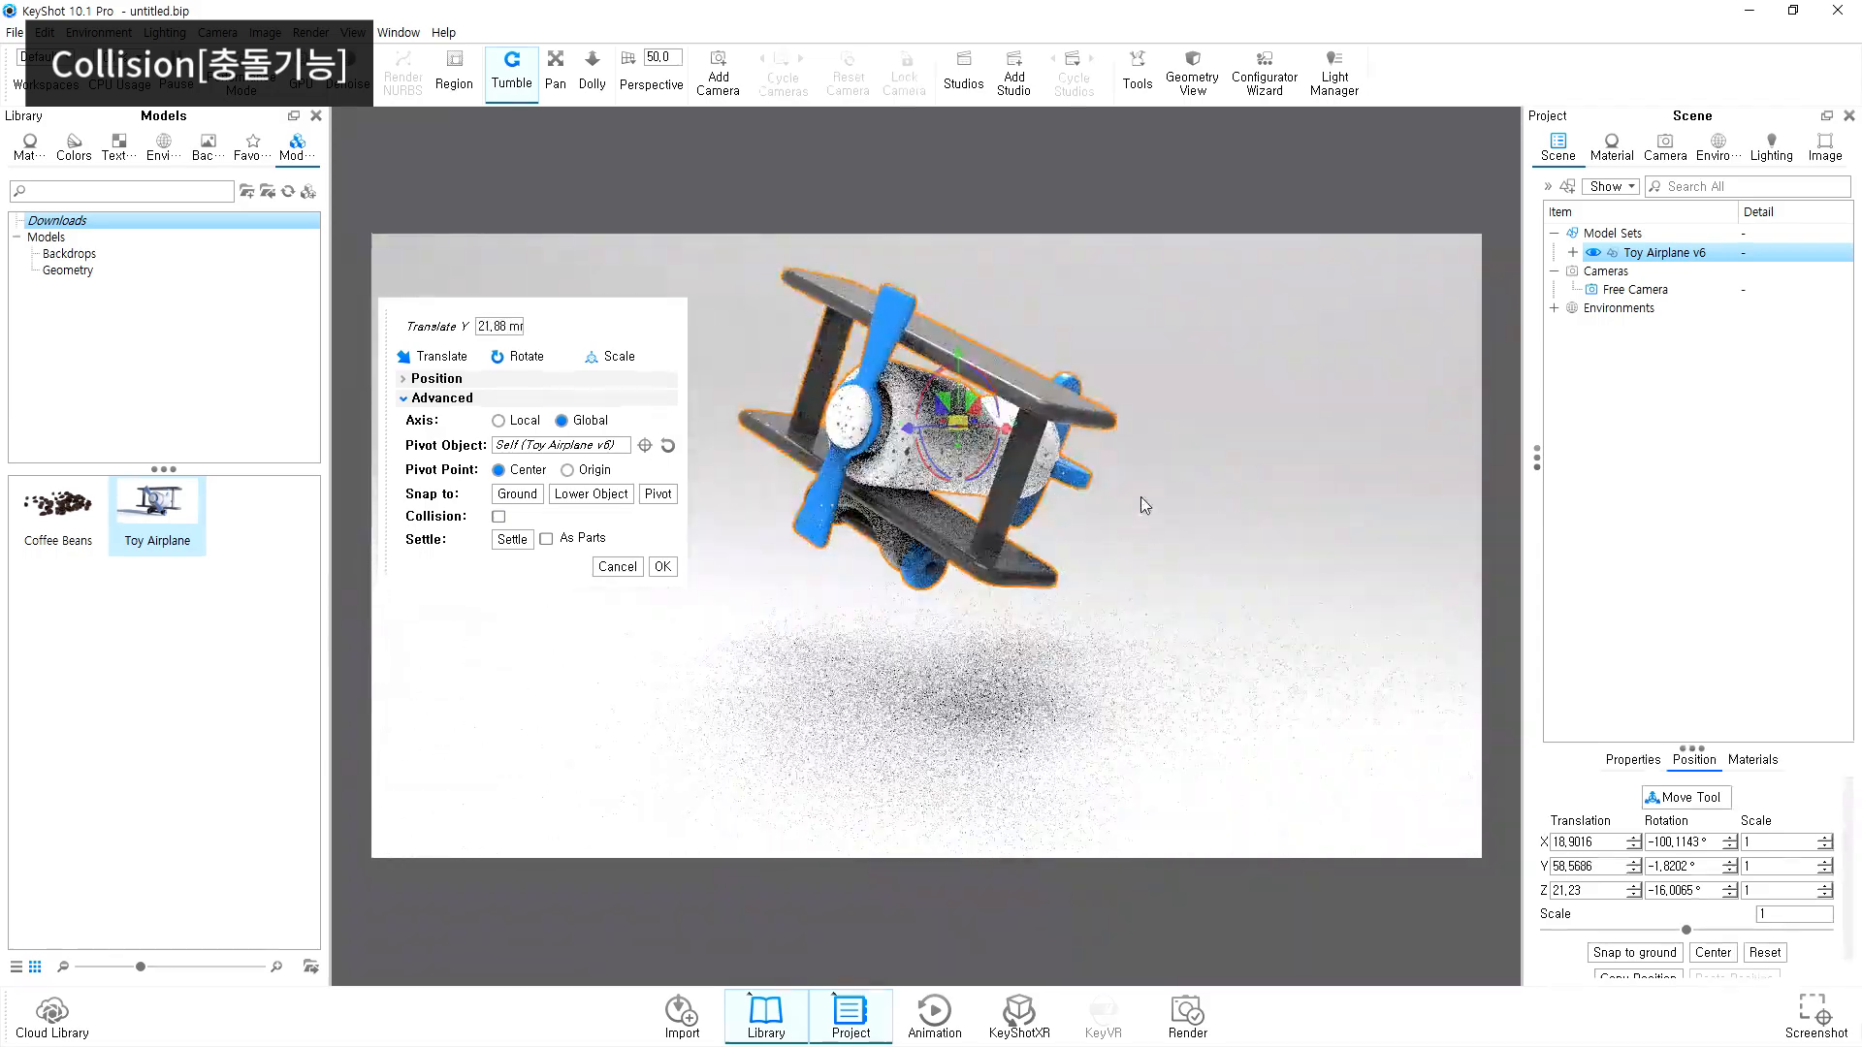
Step: Settle the toy airplane with Collision and As Parts enabled, inspect the scattered parts from several sides, and accept the result
{"action": "left_click", "coordinate": [498, 515]}
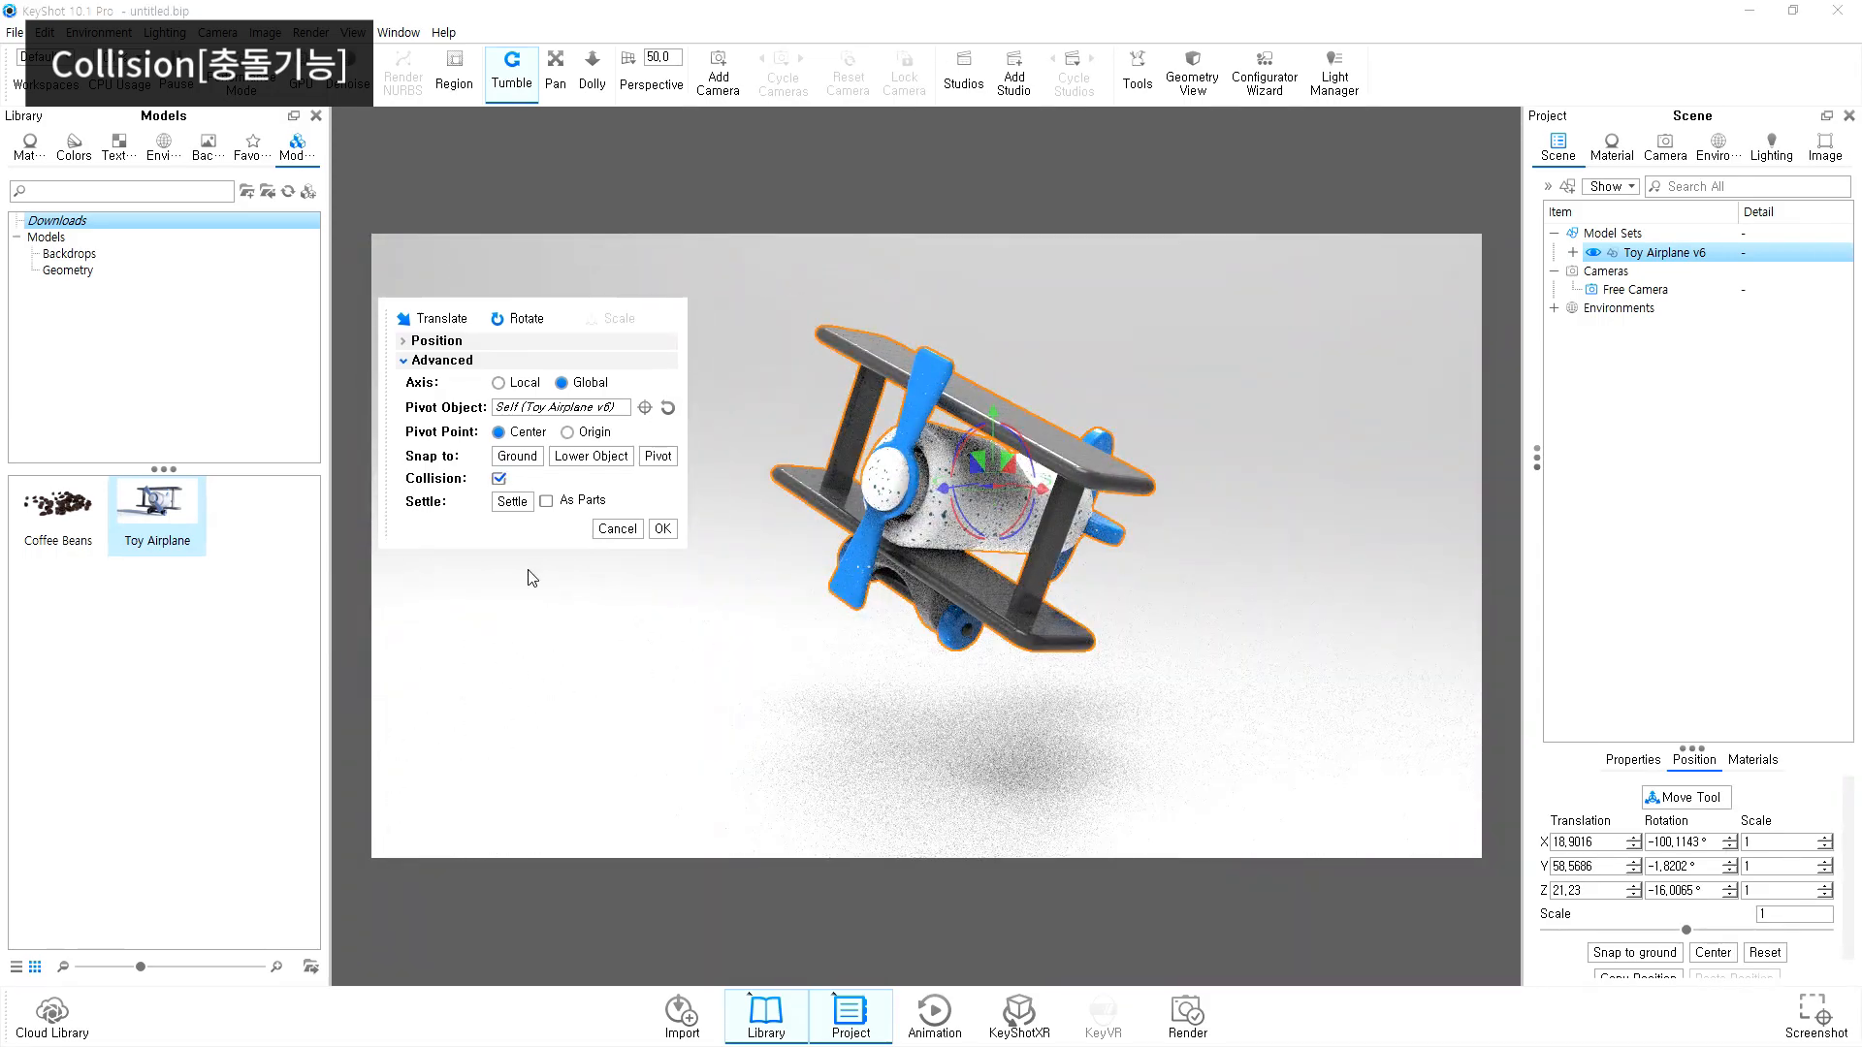
{"action": "left_click", "coordinate": [550, 502]}
{"action": "left_click", "coordinate": [511, 501]}
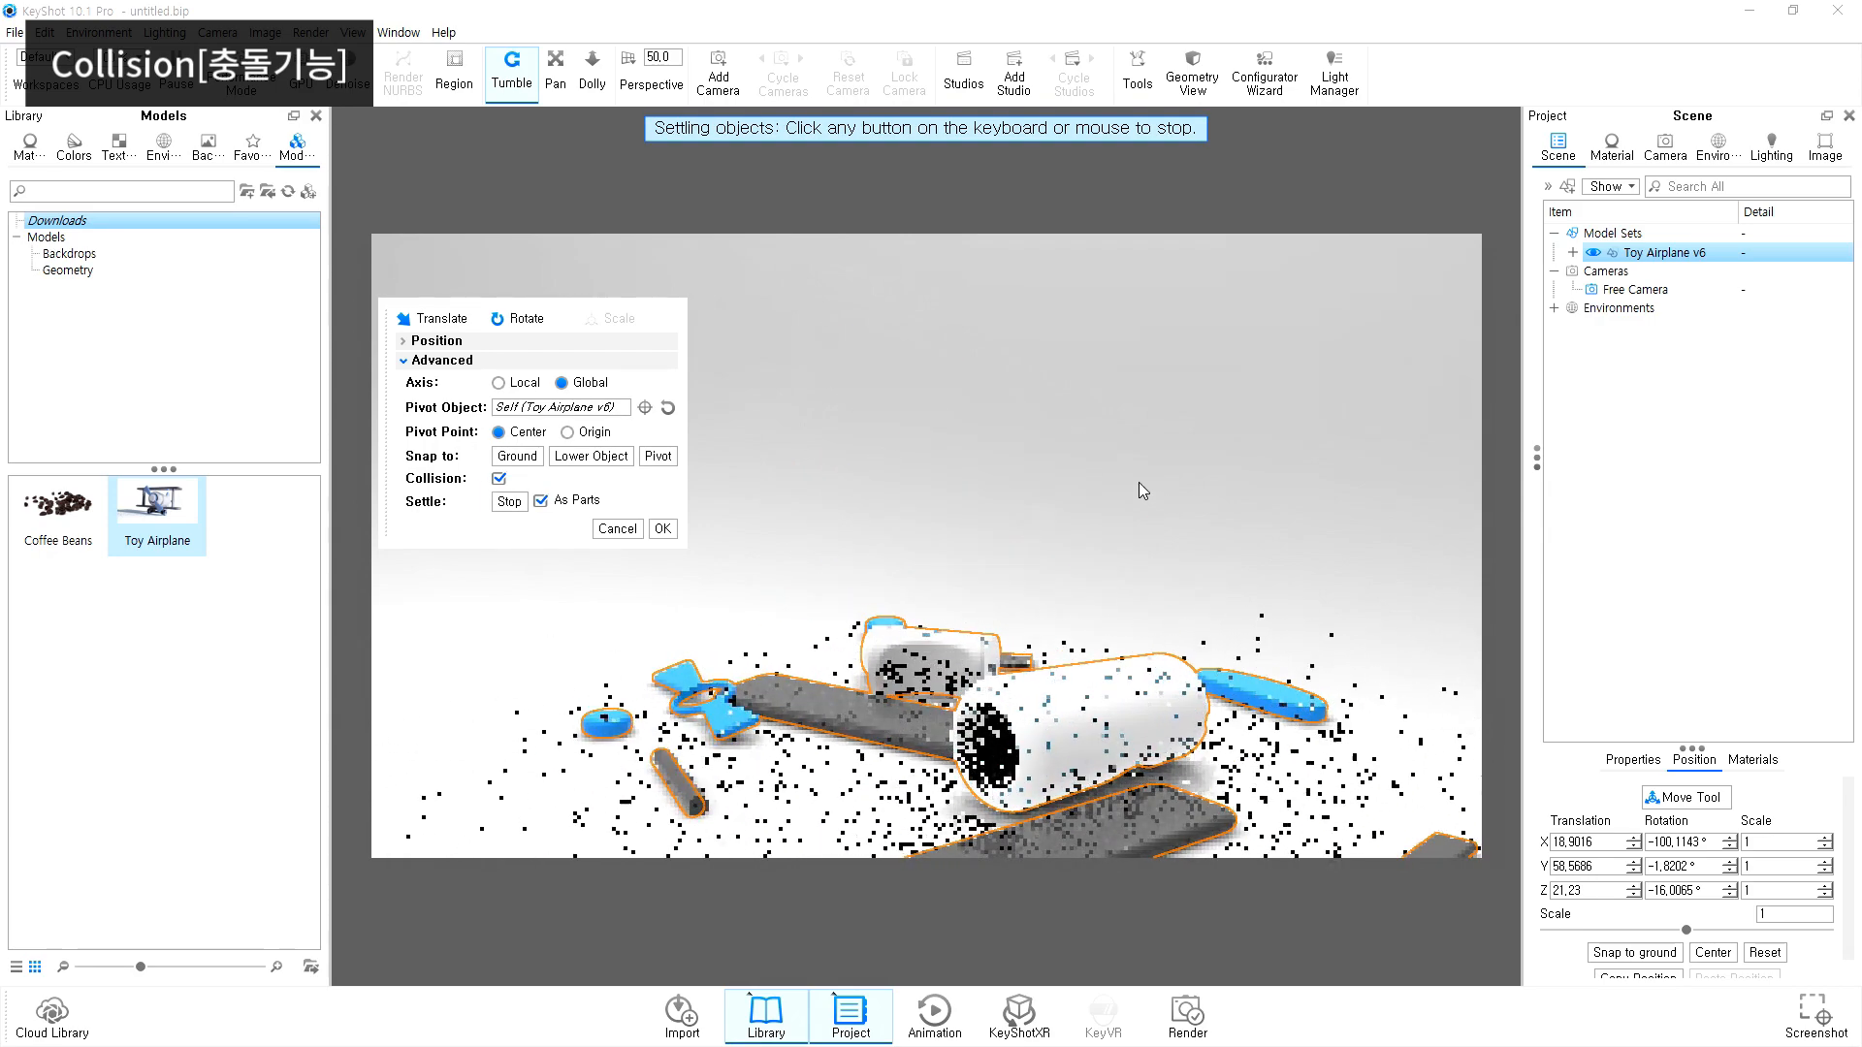
{"action": "left_click_drag", "start_coordinate": [1016, 503], "coordinate": [981, 692]}
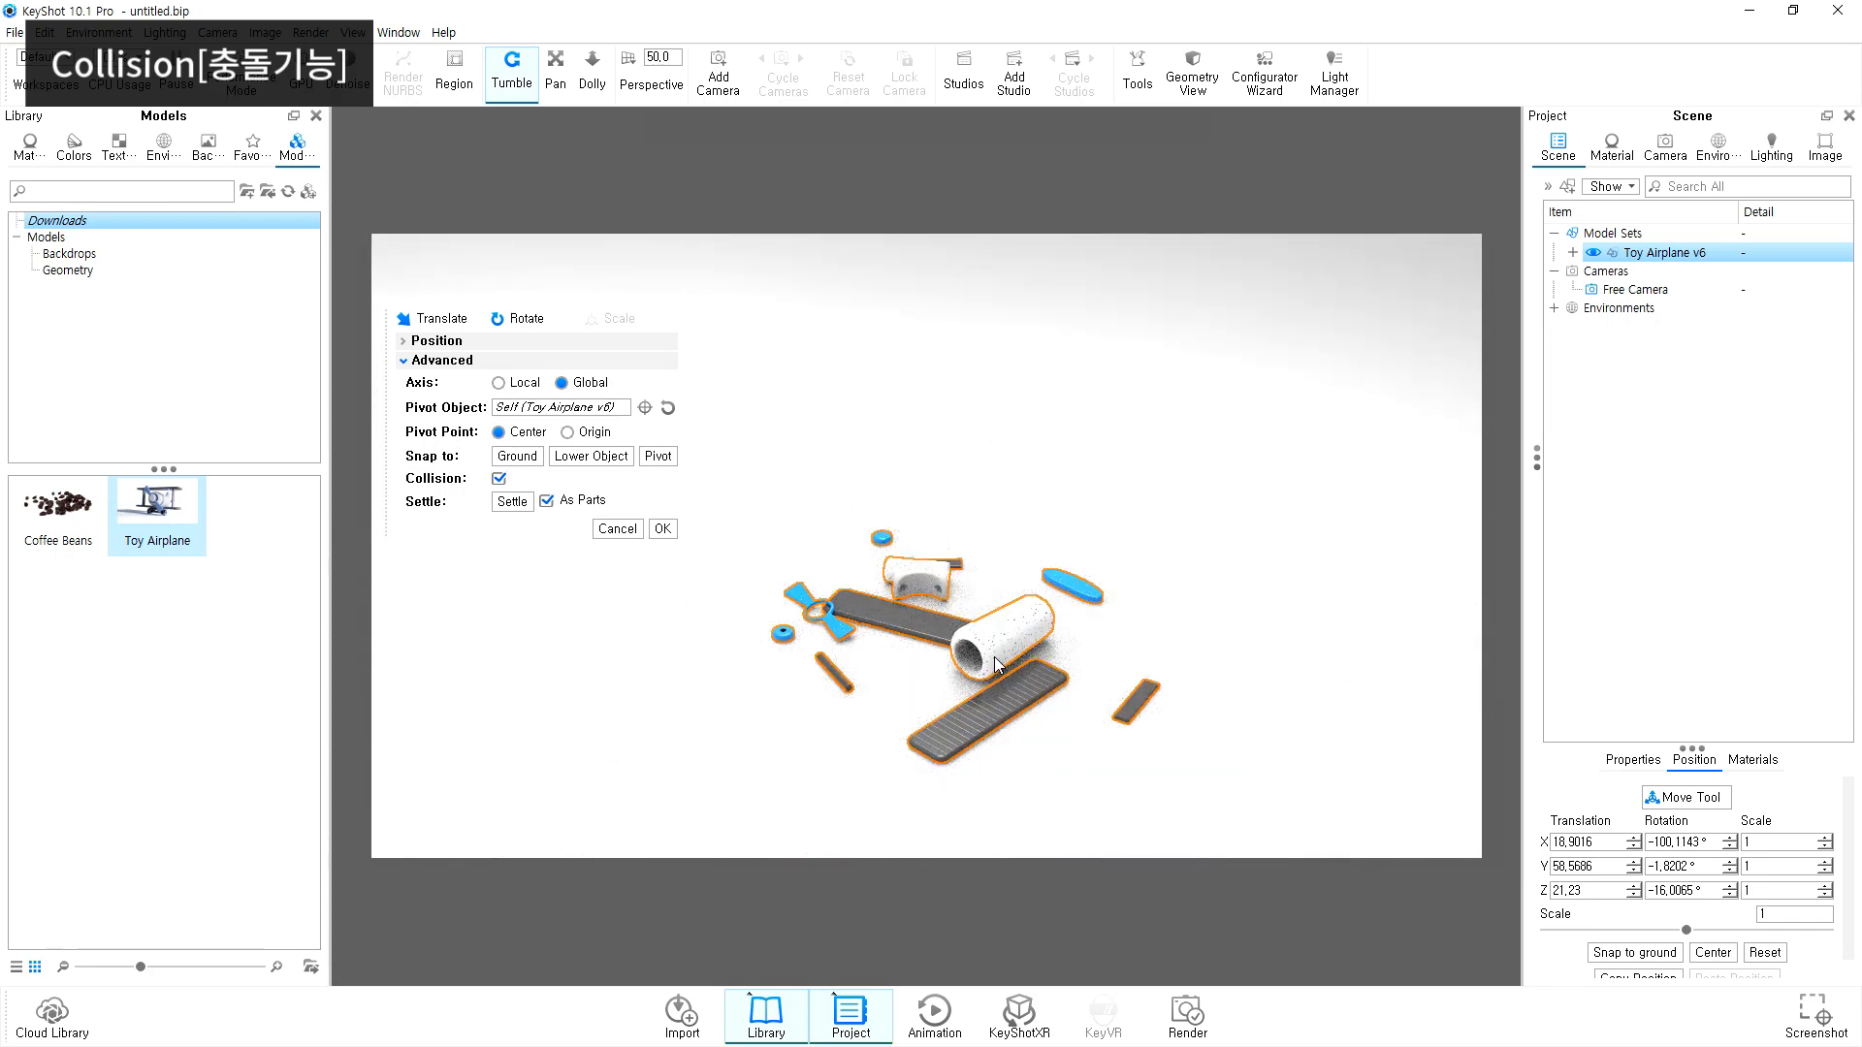
{"action": "left_click_drag", "start_coordinate": [869, 771], "coordinate": [825, 734]}
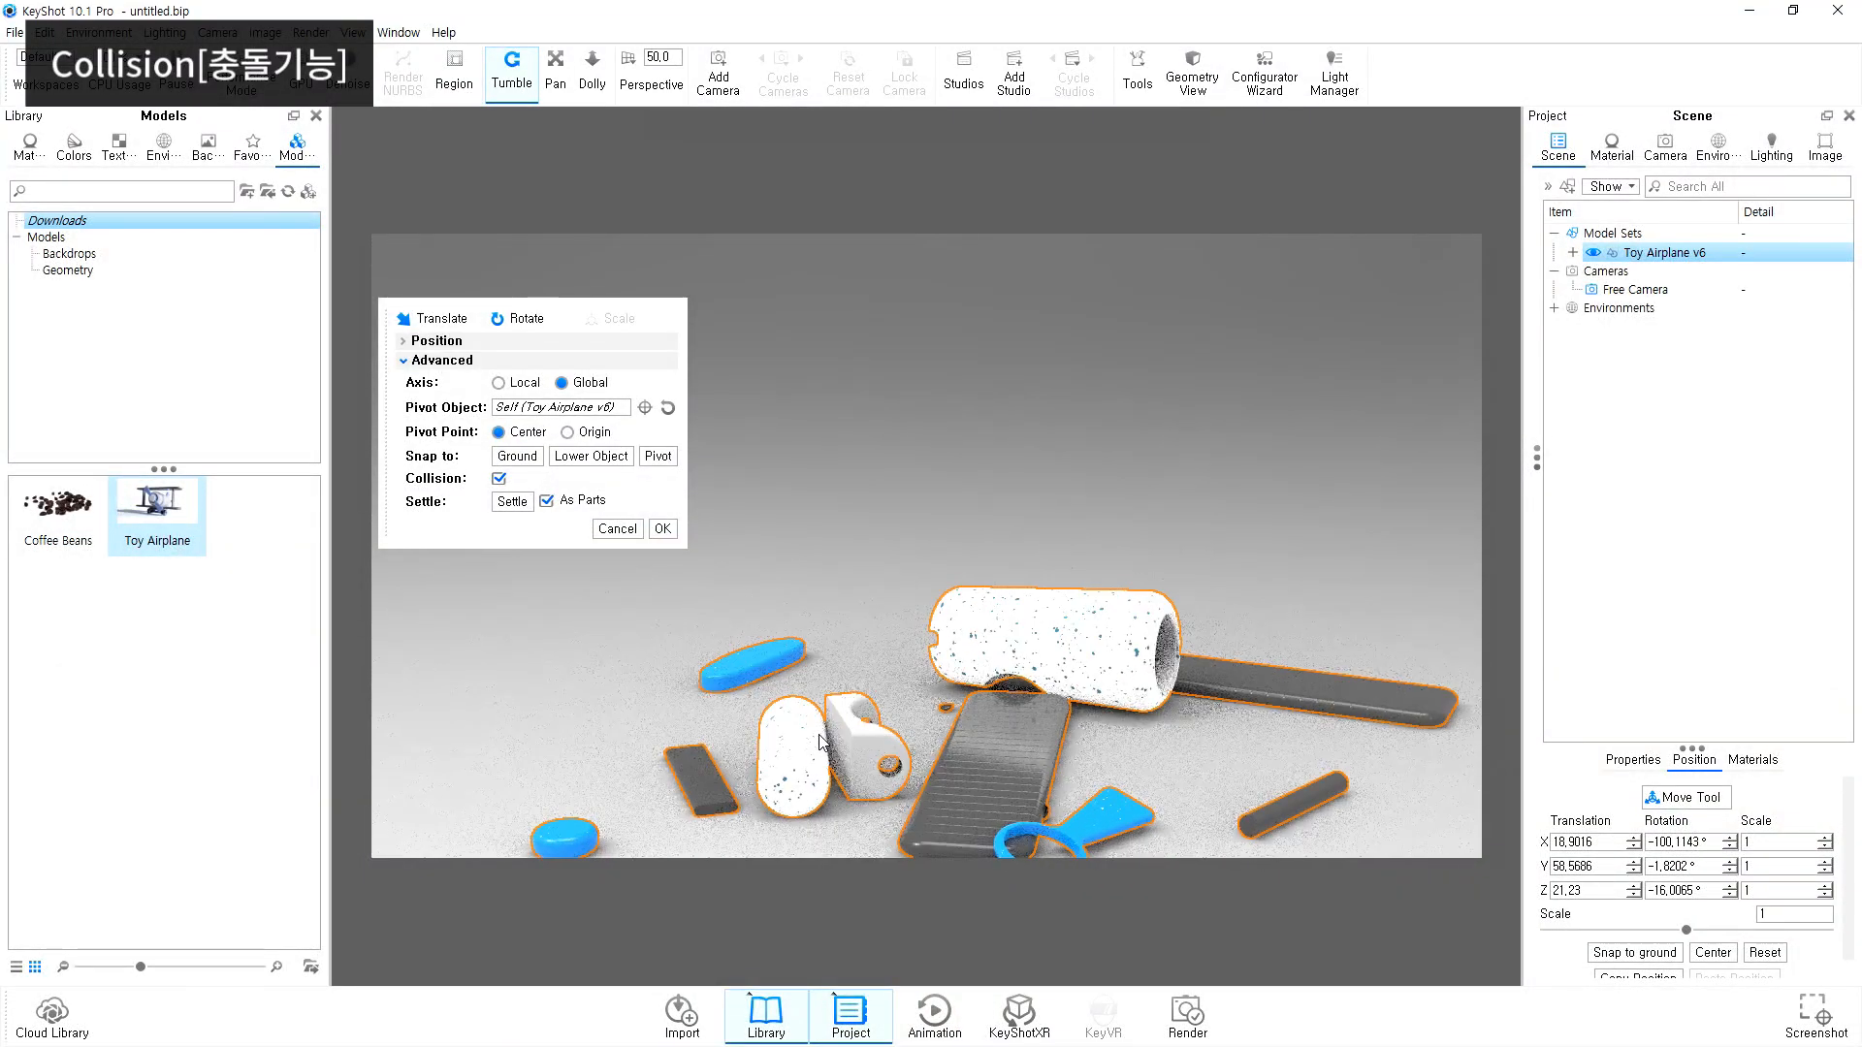
{"action": "left_click_drag", "start_coordinate": [1225, 769], "coordinate": [486, 779]}
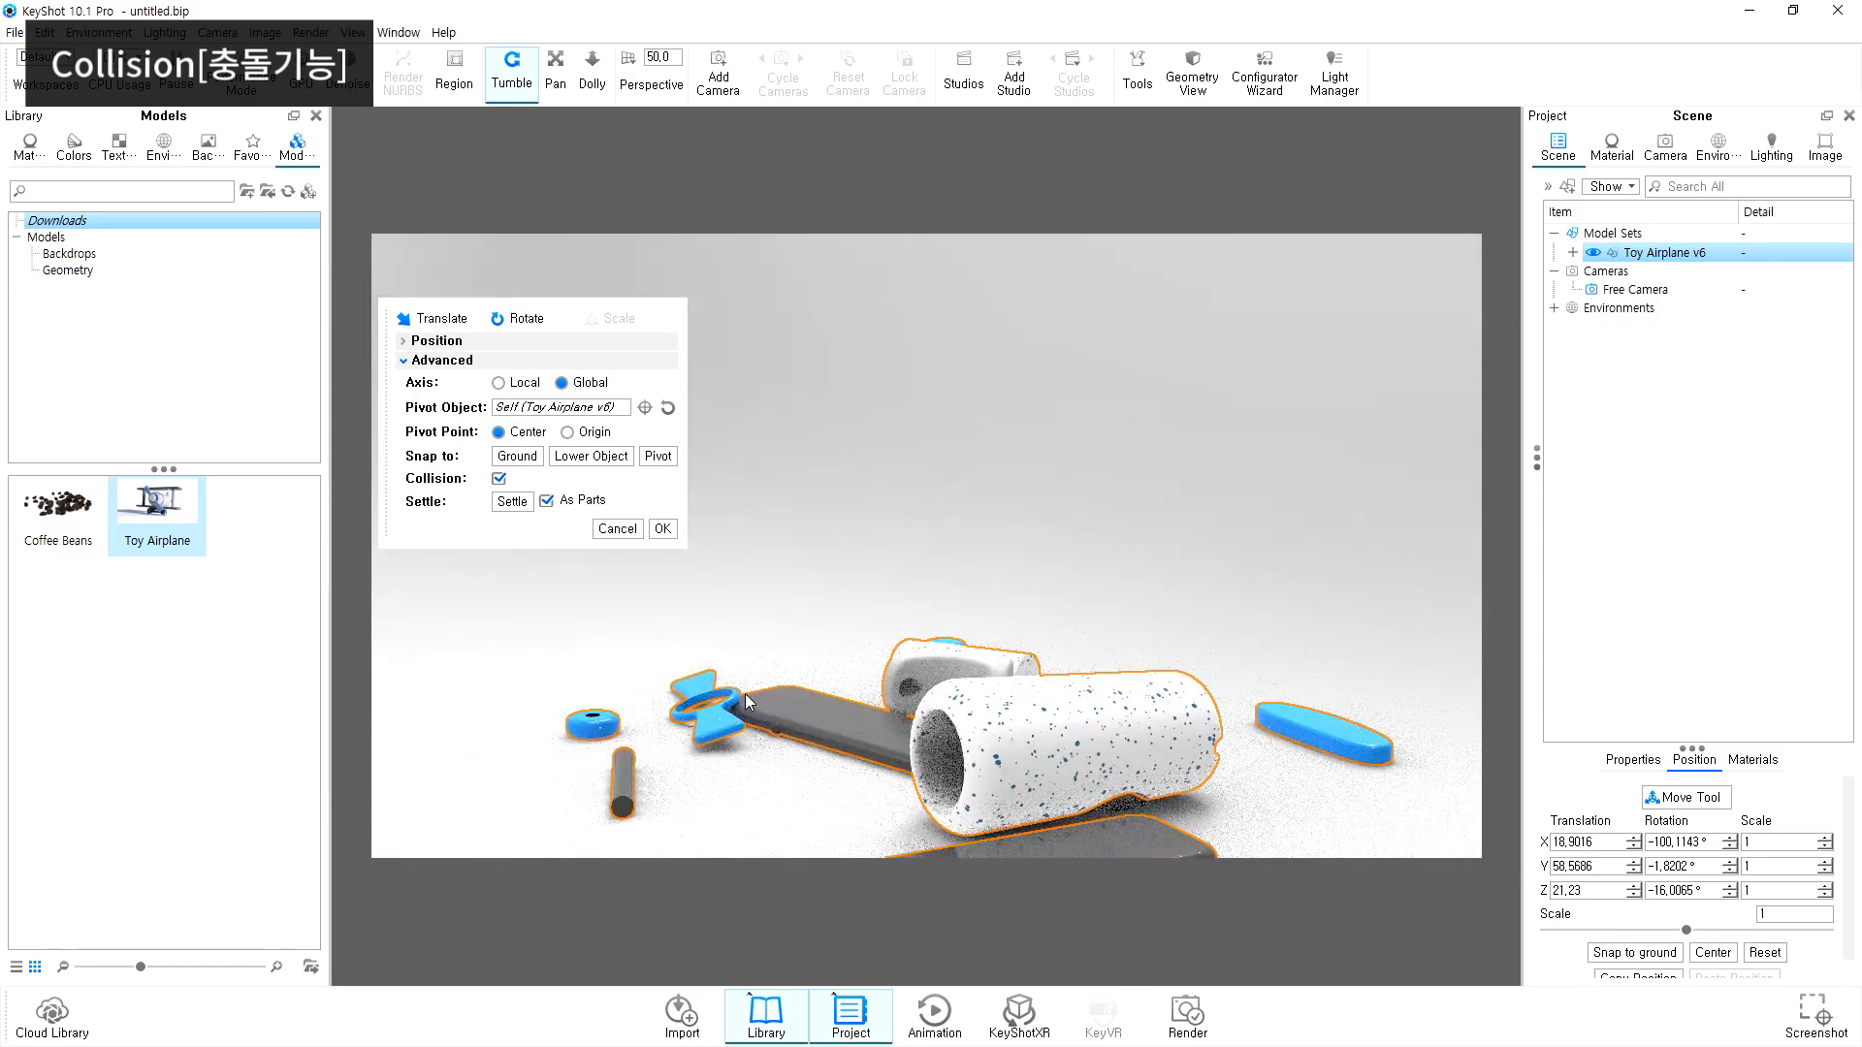
{"action": "left_click_drag", "start_coordinate": [832, 667], "coordinate": [976, 599]}
{"action": "scroll", "coordinate": [977, 598], "scroll_direction": "up", "scroll_amount": 2}
{"action": "scroll", "coordinate": [976, 599], "scroll_direction": "down", "scroll_amount": 5}
{"action": "left_click_drag", "start_coordinate": [1225, 756], "coordinate": [1225, 740]}
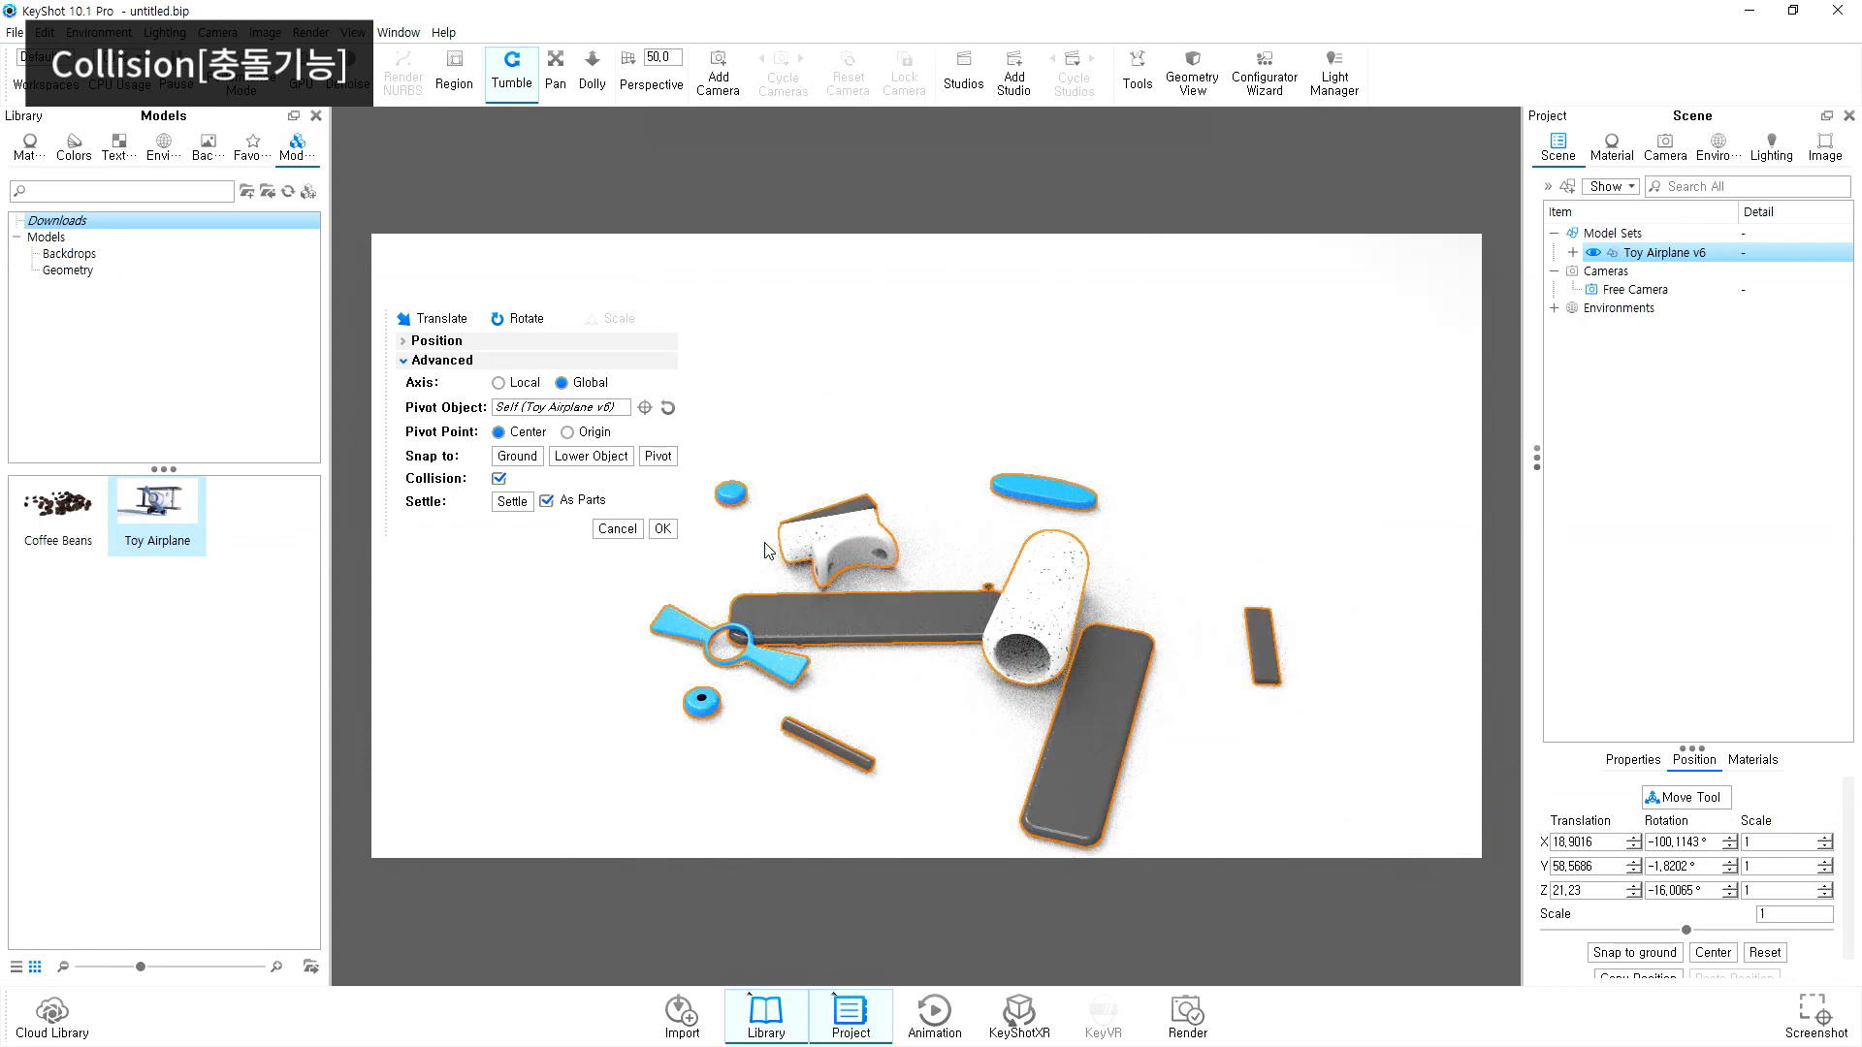
{"action": "left_click", "coordinate": [663, 529]}
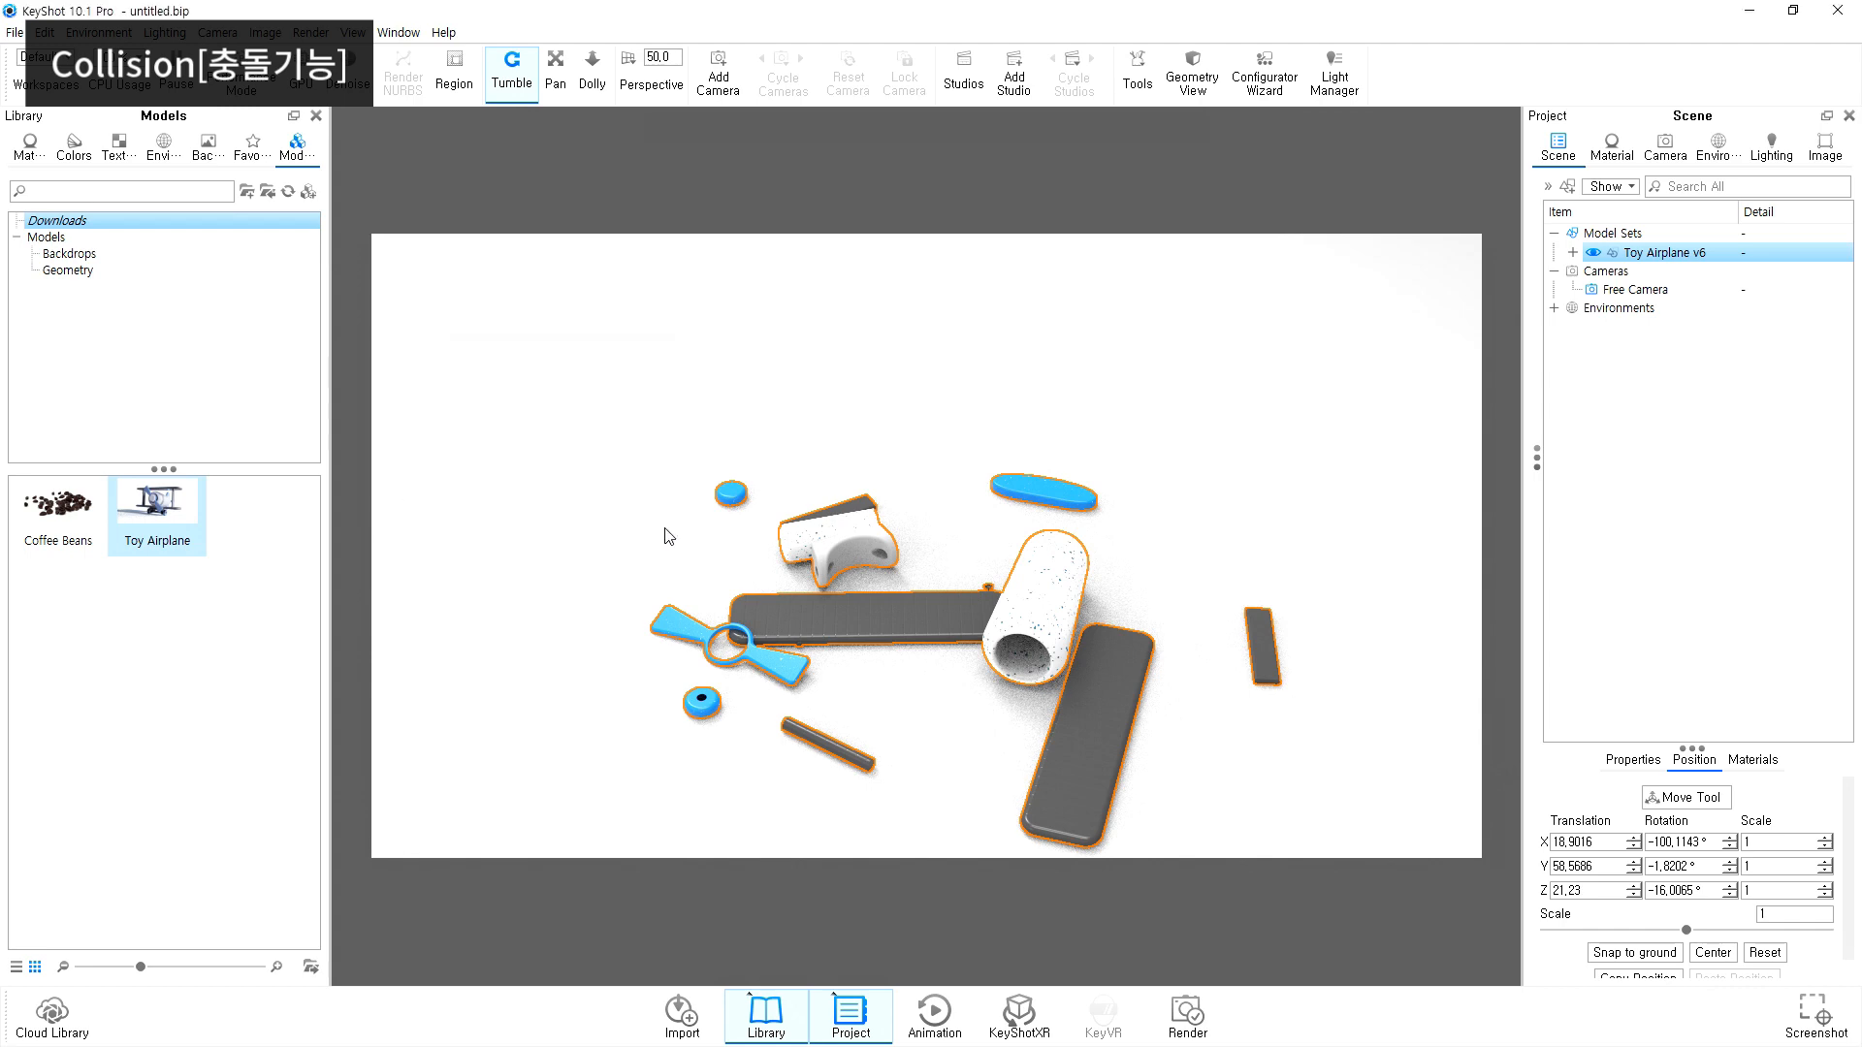
{"action": "key", "text": "super+x"}
{"action": "left_click", "coordinate": [1141, 469]}
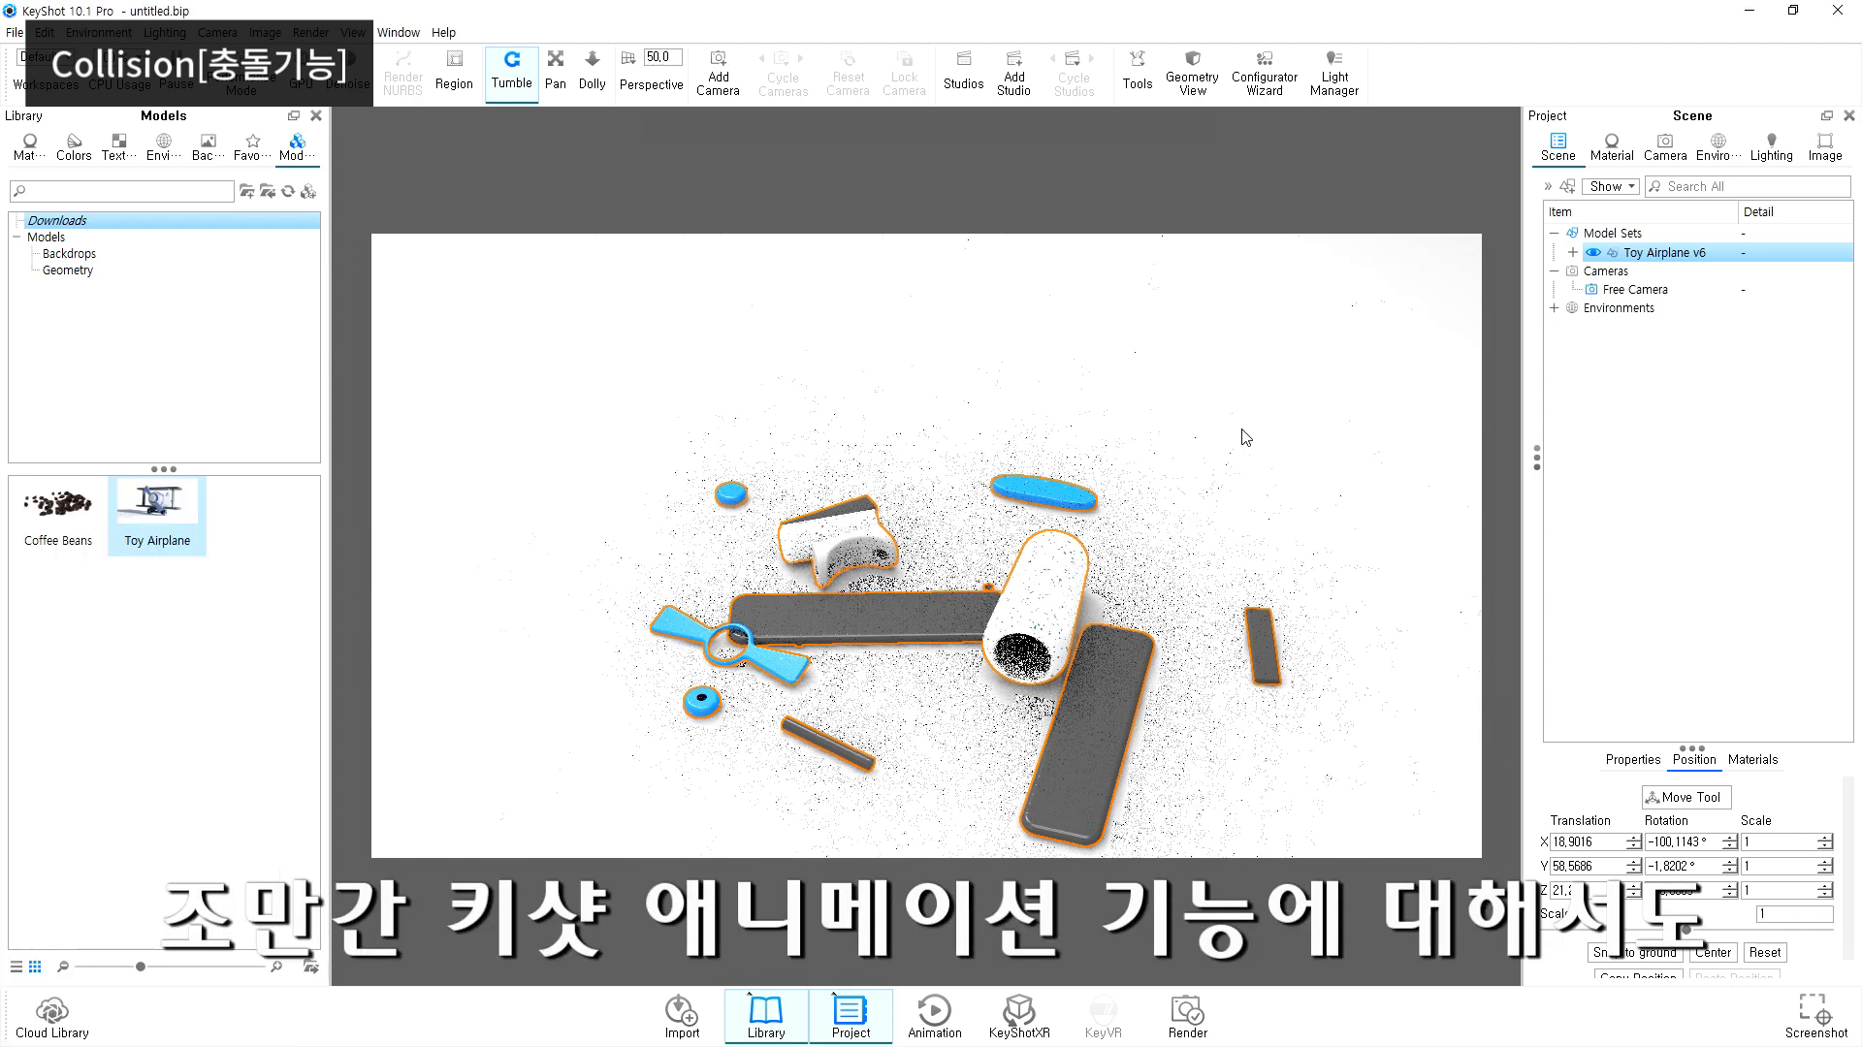
{"action": "key", "text": "super"}
Step: Deselect the airplane and undo its settling as separate parts
{"action": "left_click", "coordinate": [1245, 437]}
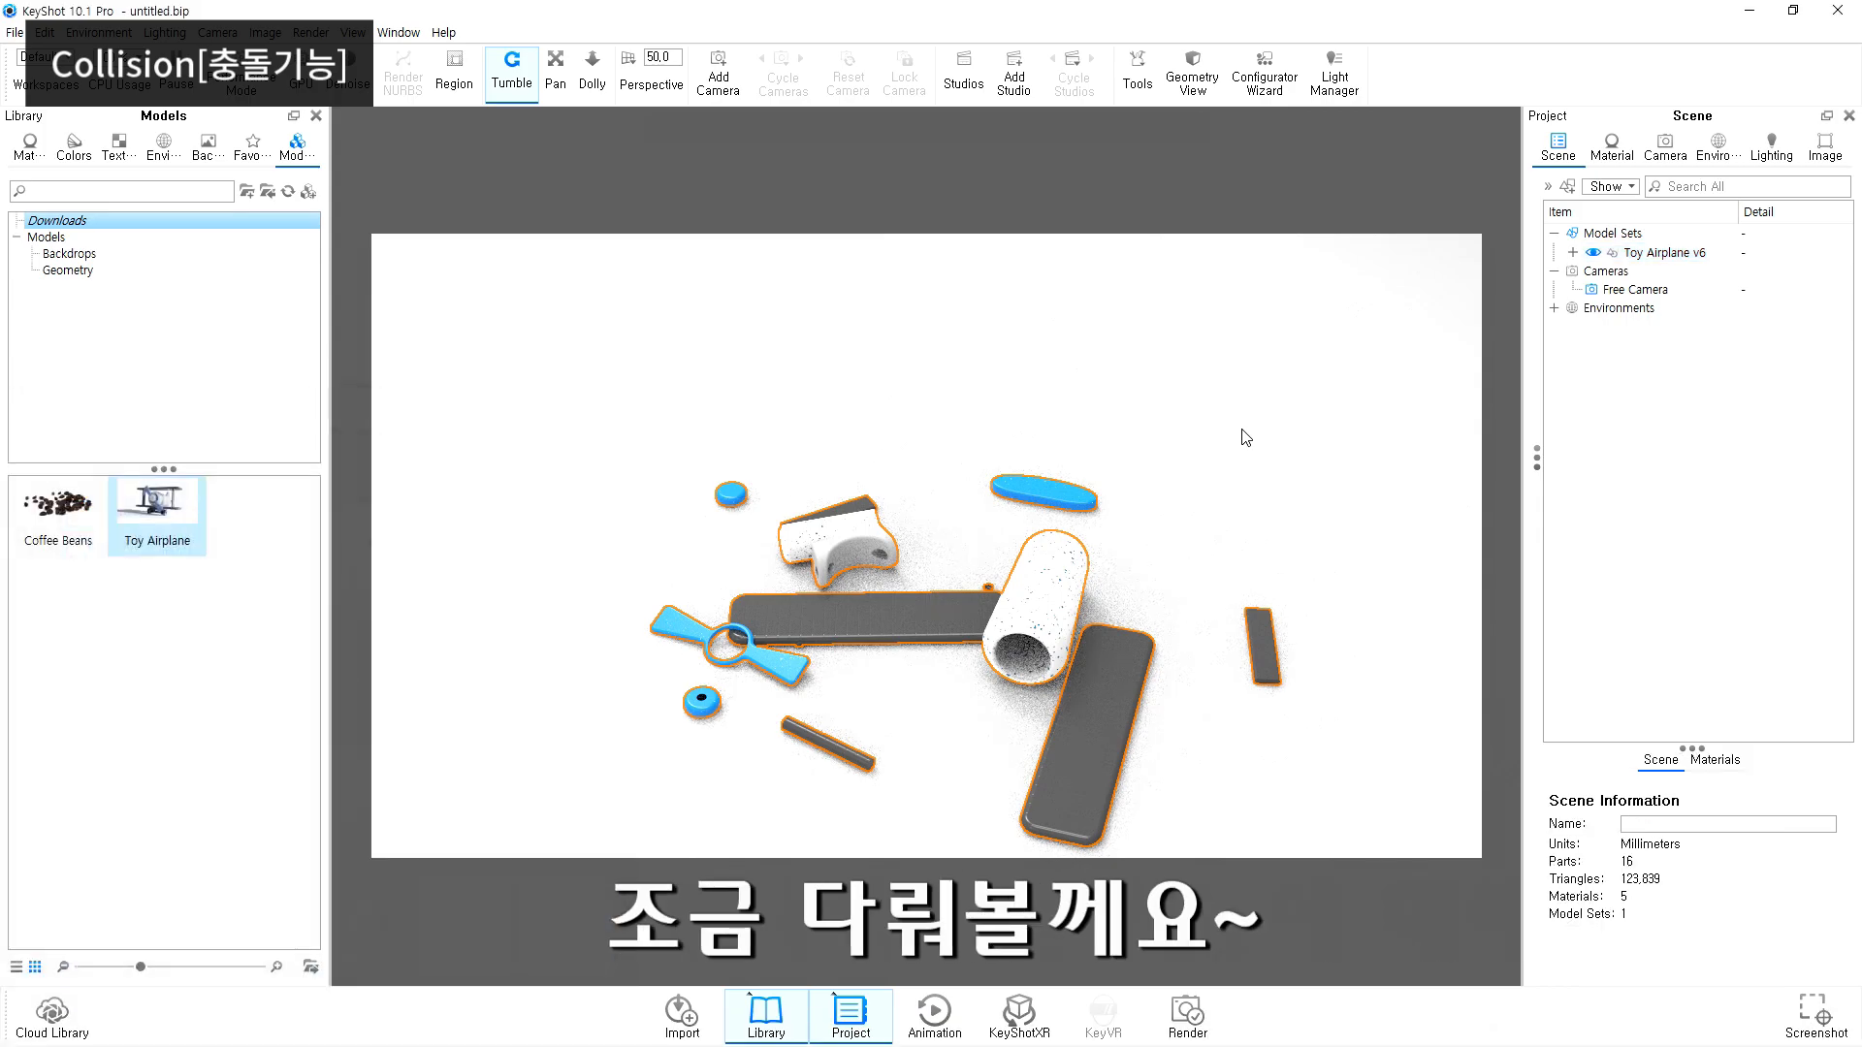
{"action": "key", "text": "ctrl+z"}
{"action": "left_click_drag", "start_coordinate": [1185, 589], "coordinate": [1115, 553]}
{"action": "middle_click_drag", "start_coordinate": [1115, 553], "coordinate": [1154, 618]}
{"action": "scroll", "coordinate": [1148, 673], "scroll_direction": "up", "scroll_amount": 5}
Step: Hide the toy airplane and add the Coffee Beans model from the library to the scene as its own model set
{"action": "left_click", "coordinate": [1661, 254]}
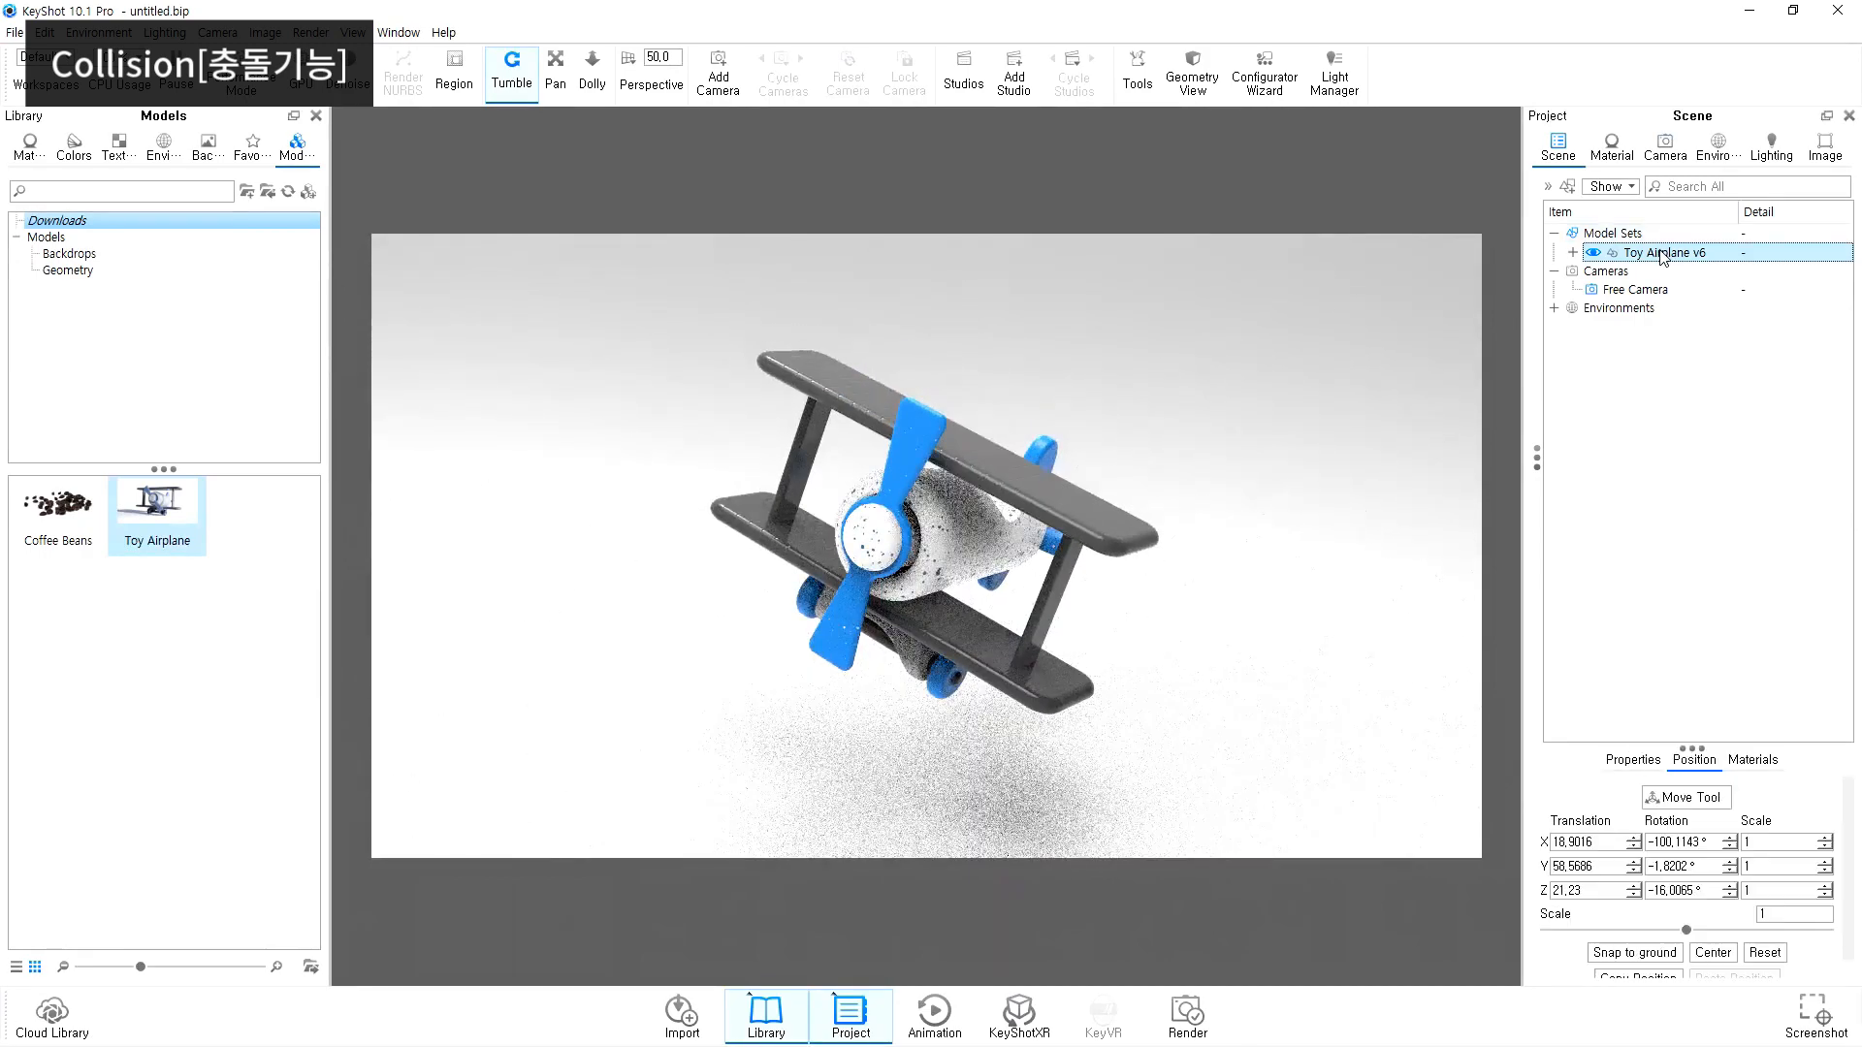
{"action": "left_click", "coordinate": [1593, 252]}
{"action": "left_click", "coordinate": [60, 516]}
{"action": "left_click_drag", "start_coordinate": [61, 516], "coordinate": [1096, 572]}
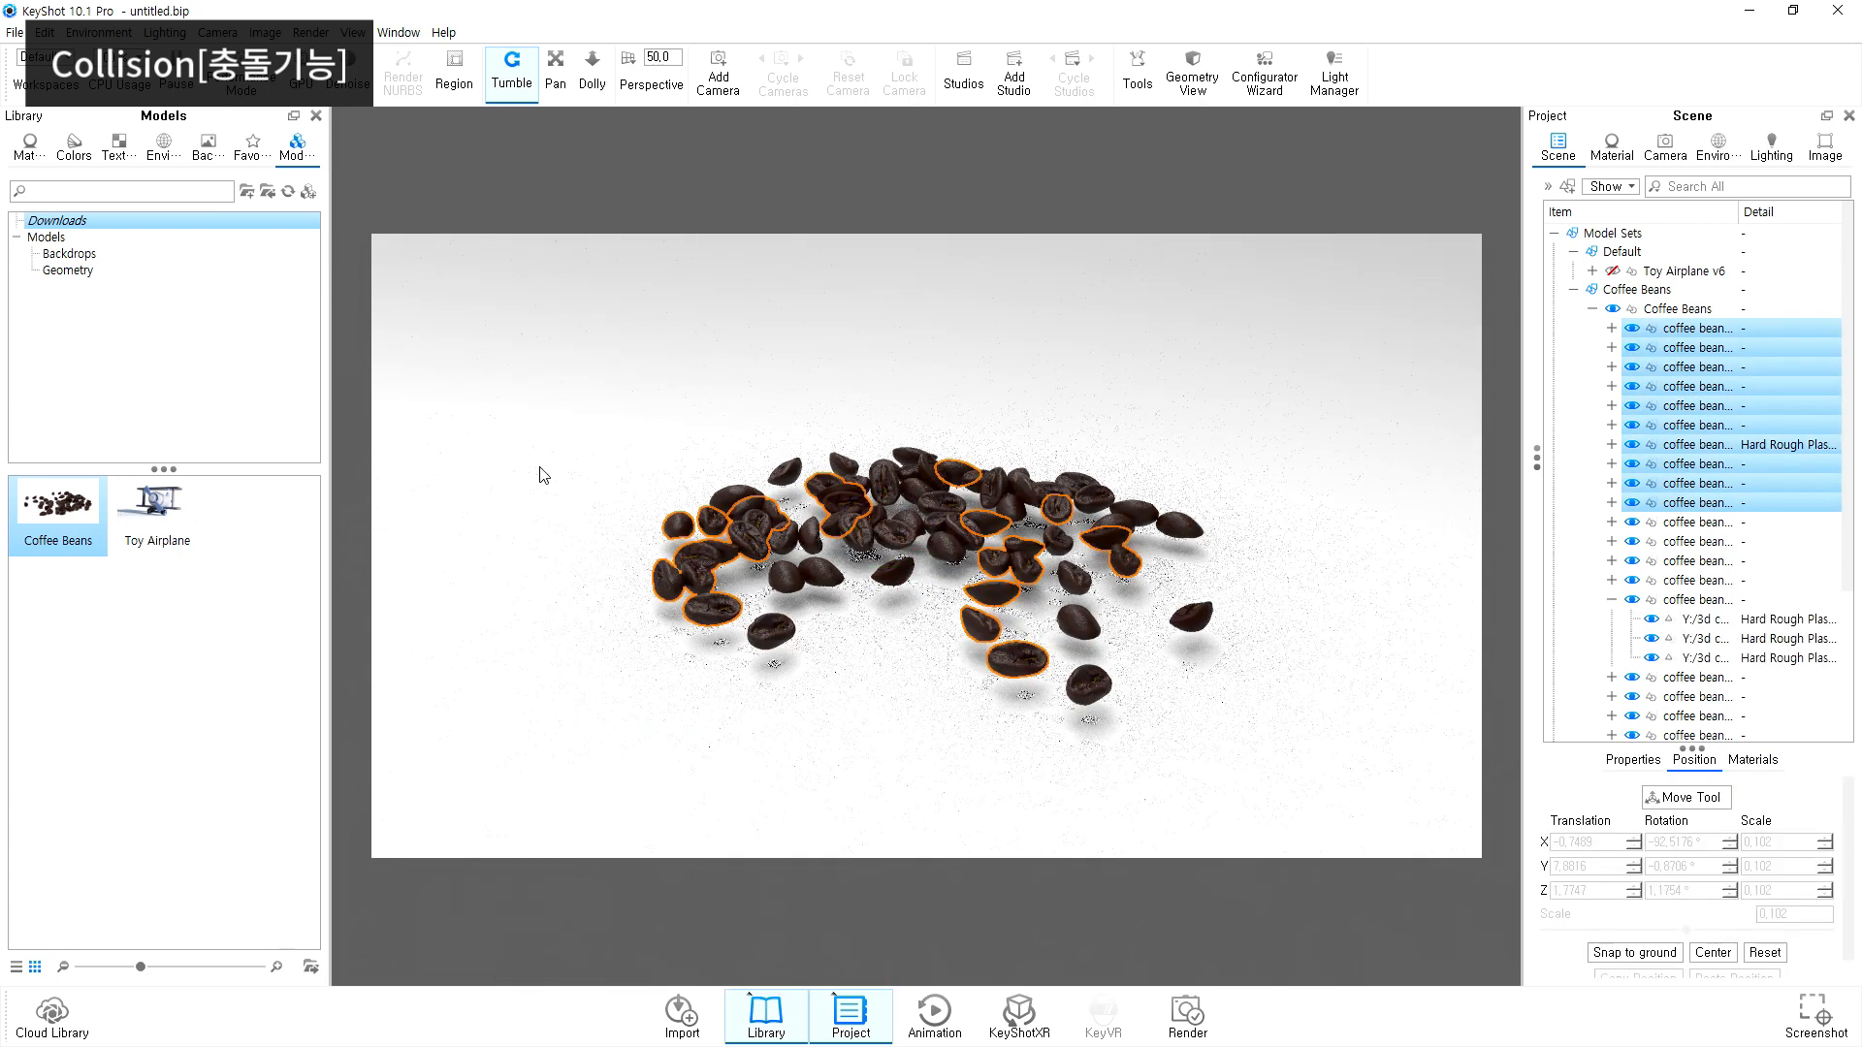
Step: Replace the current selection with two coffee beans near the middle of the pile and open the Move Tool for them
{"action": "left_click", "coordinate": [540, 473]}
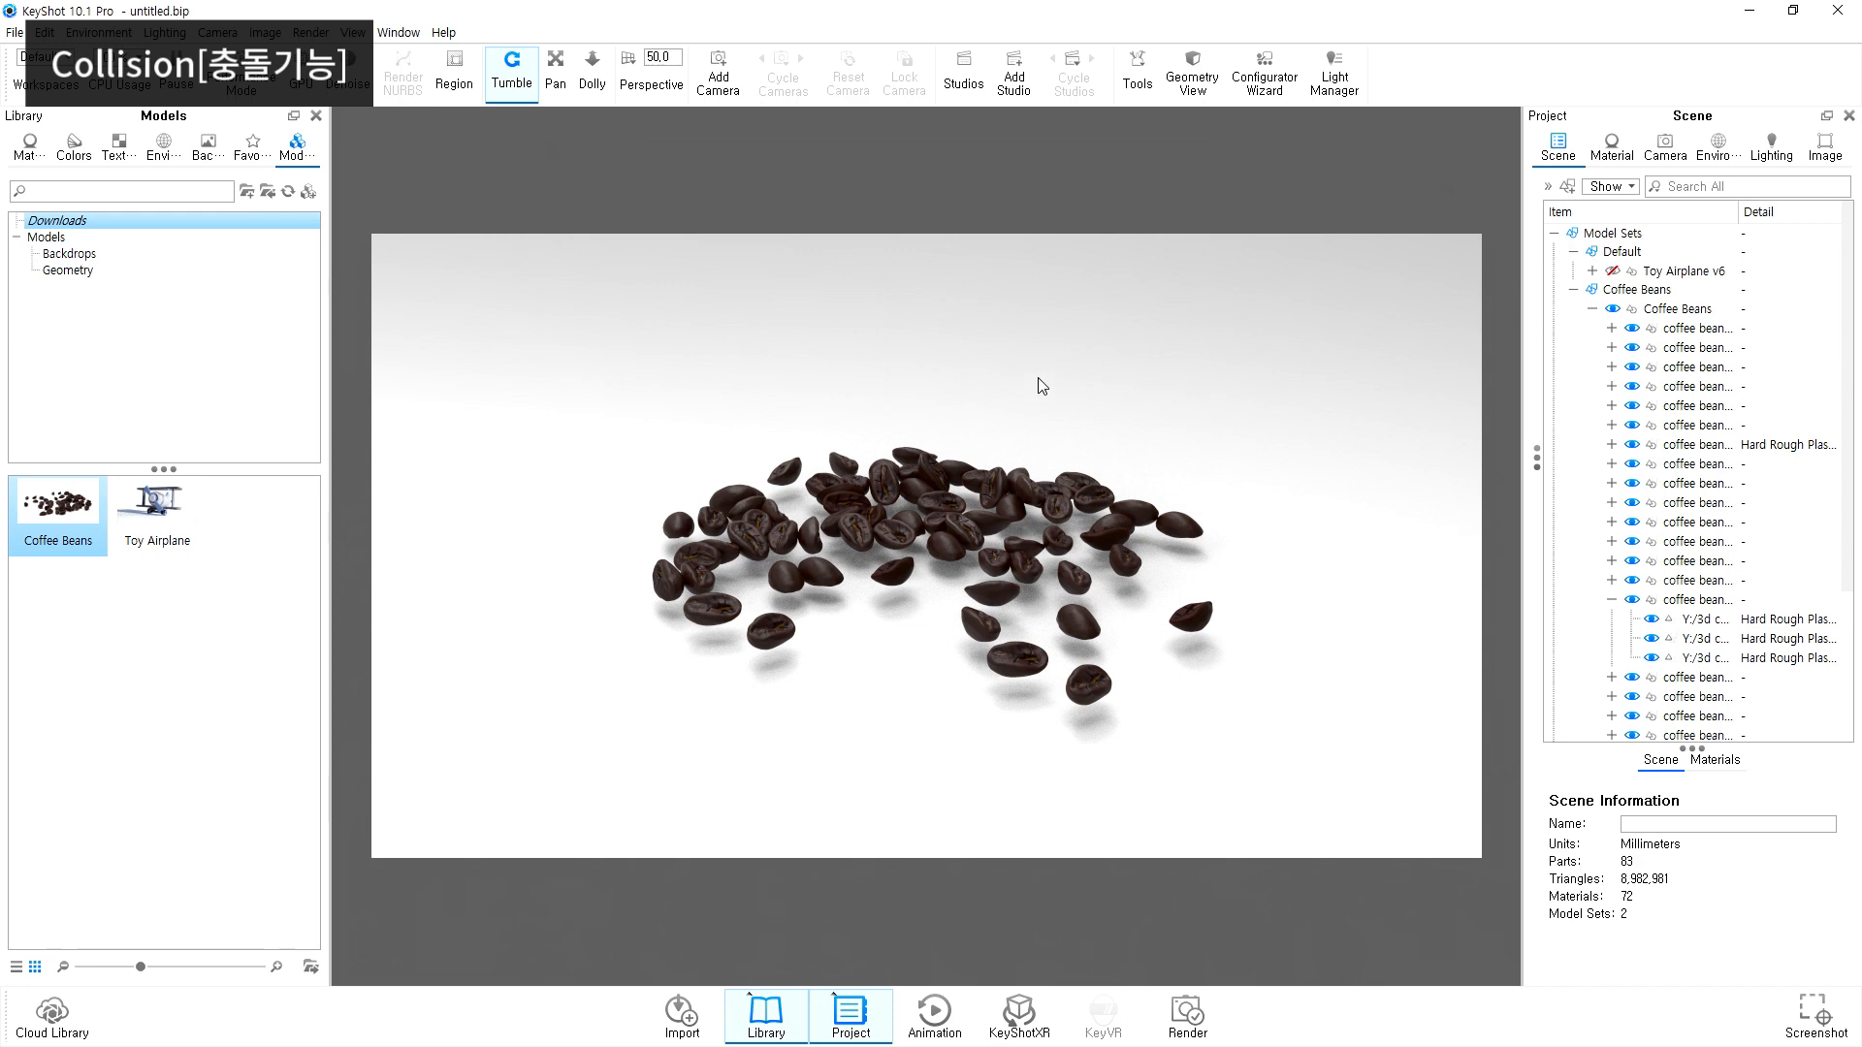
{"action": "left_click", "coordinate": [929, 483]}
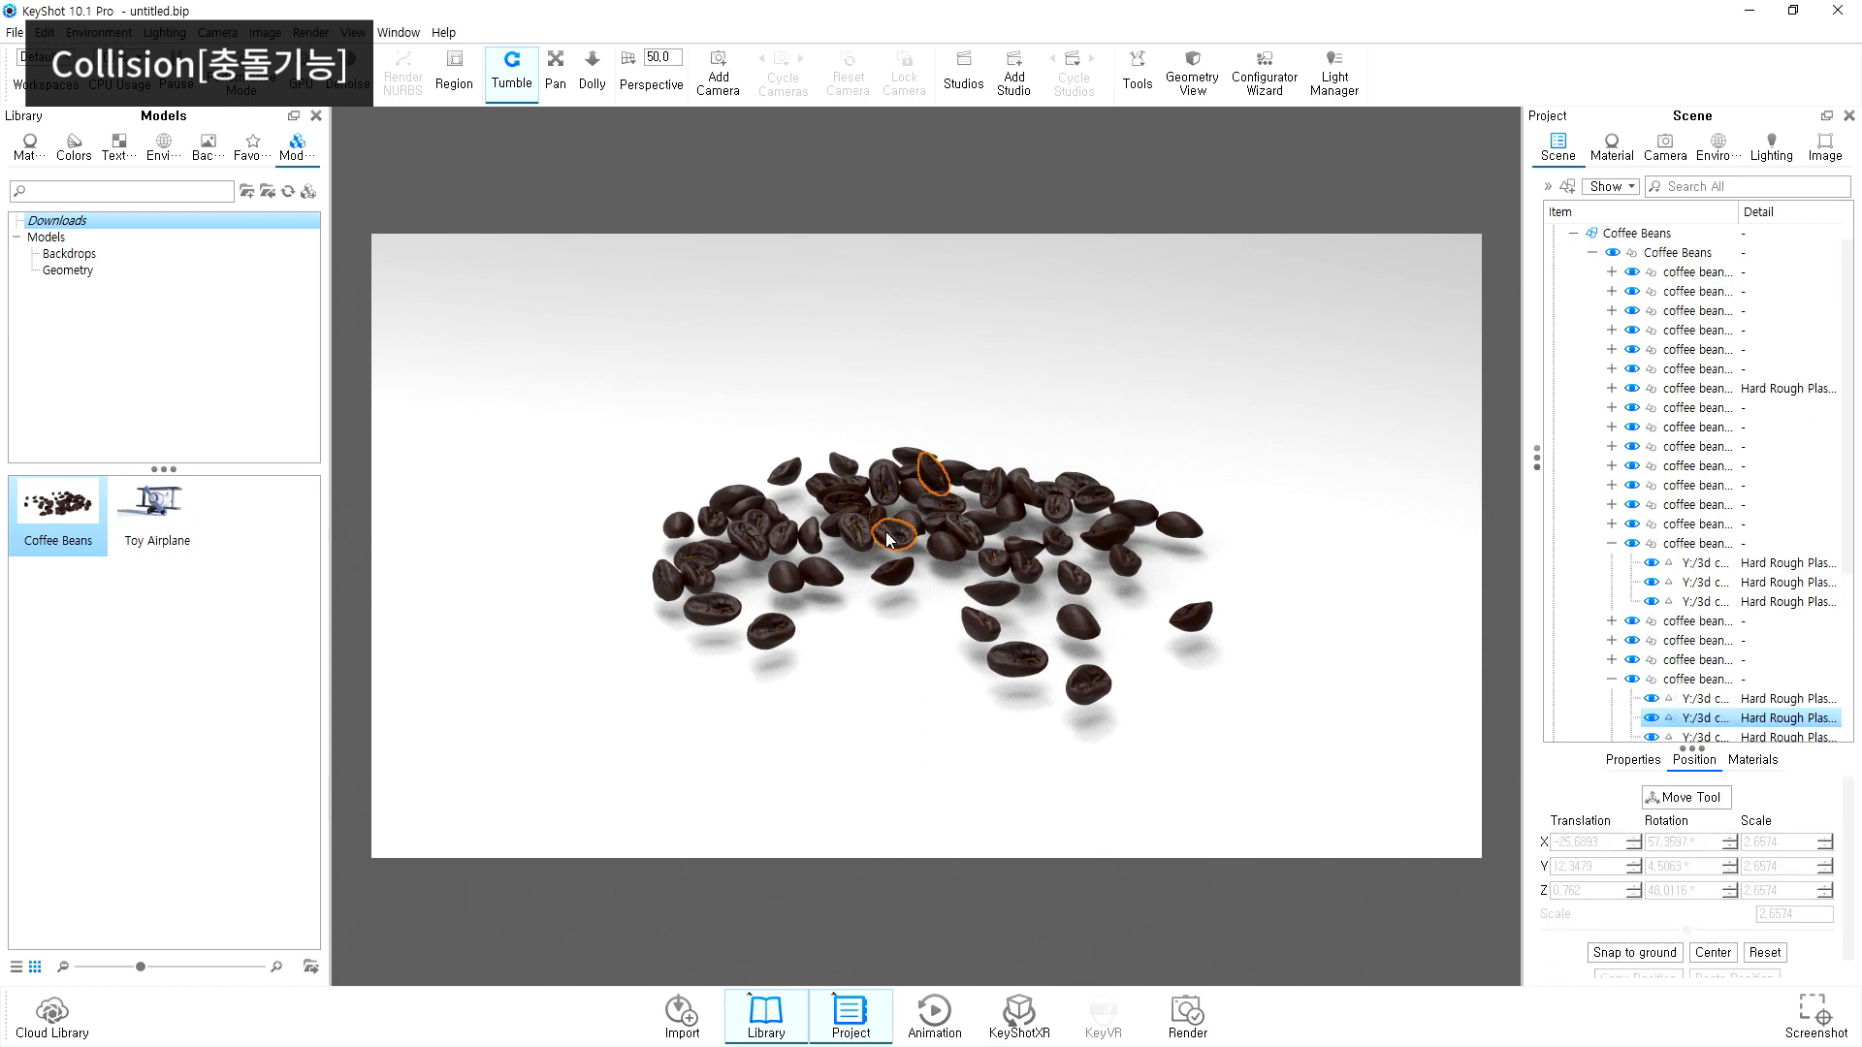
{"action": "left_click", "coordinate": [1710, 797]}
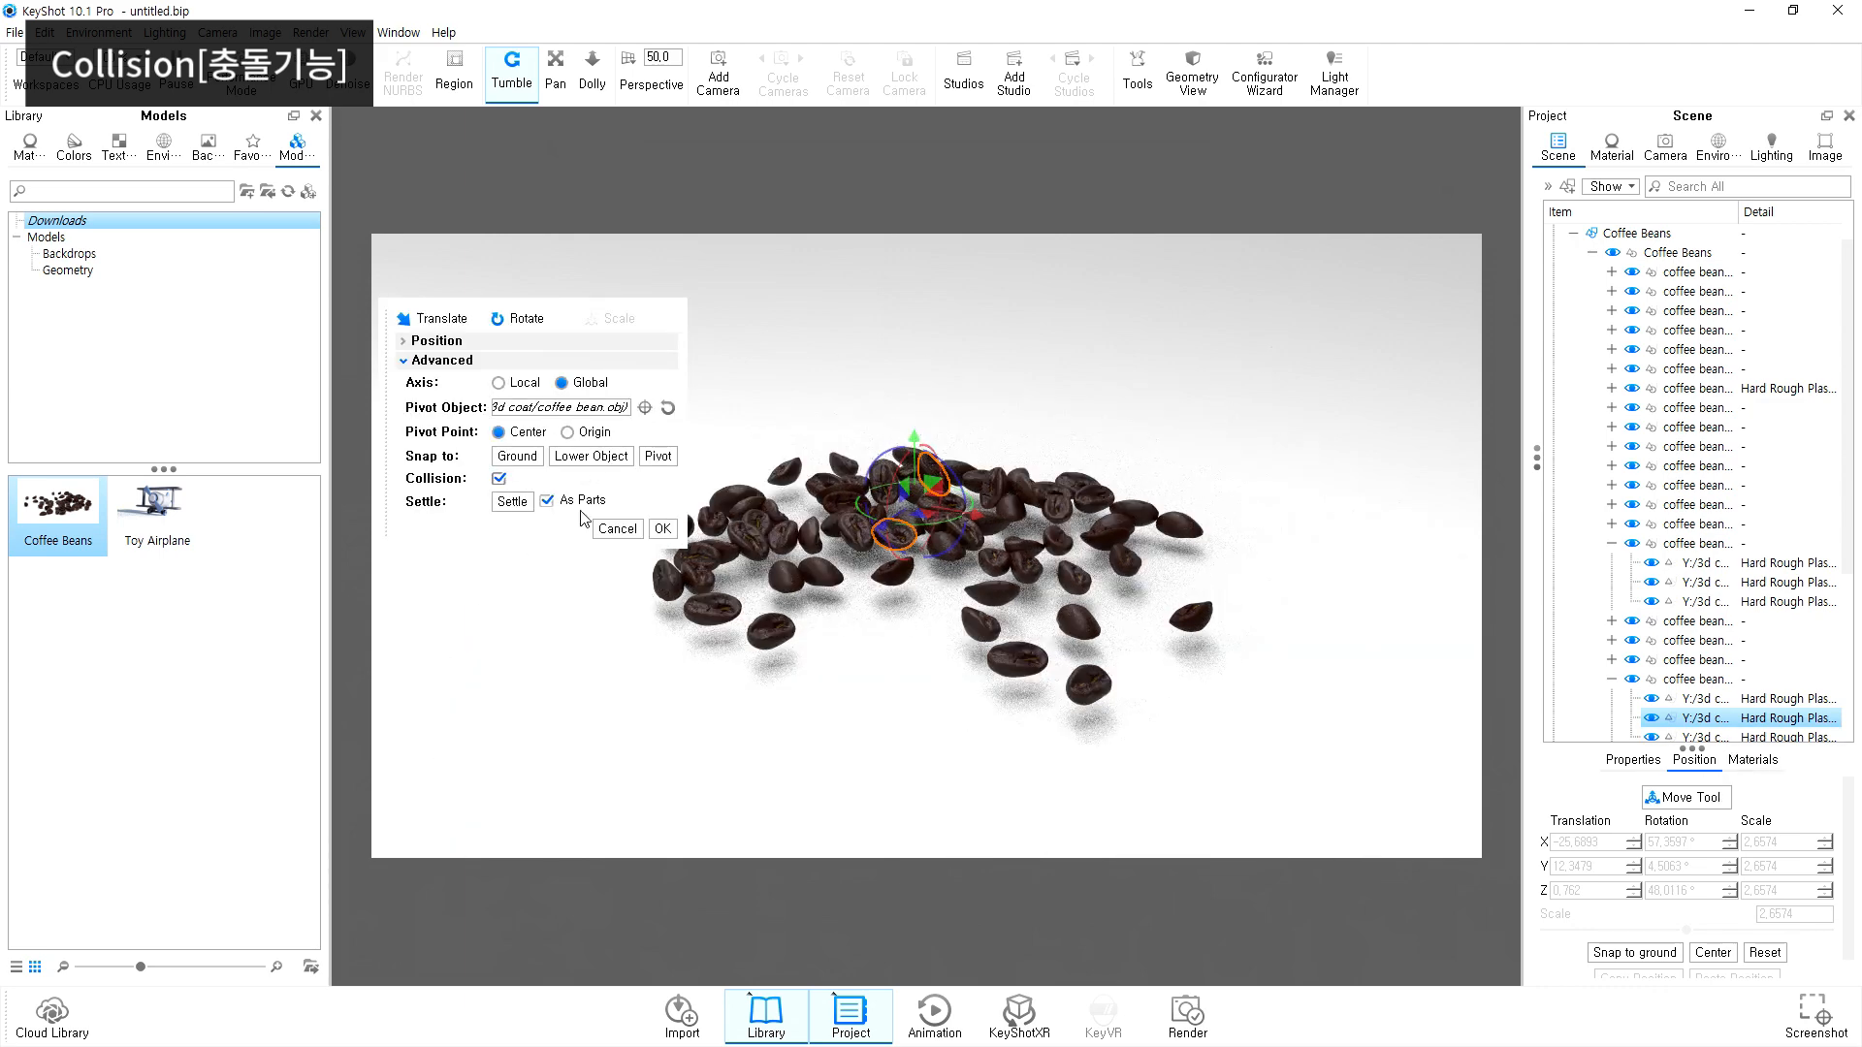
{"action": "left_click_drag", "start_coordinate": [578, 344], "coordinate": [611, 303]}
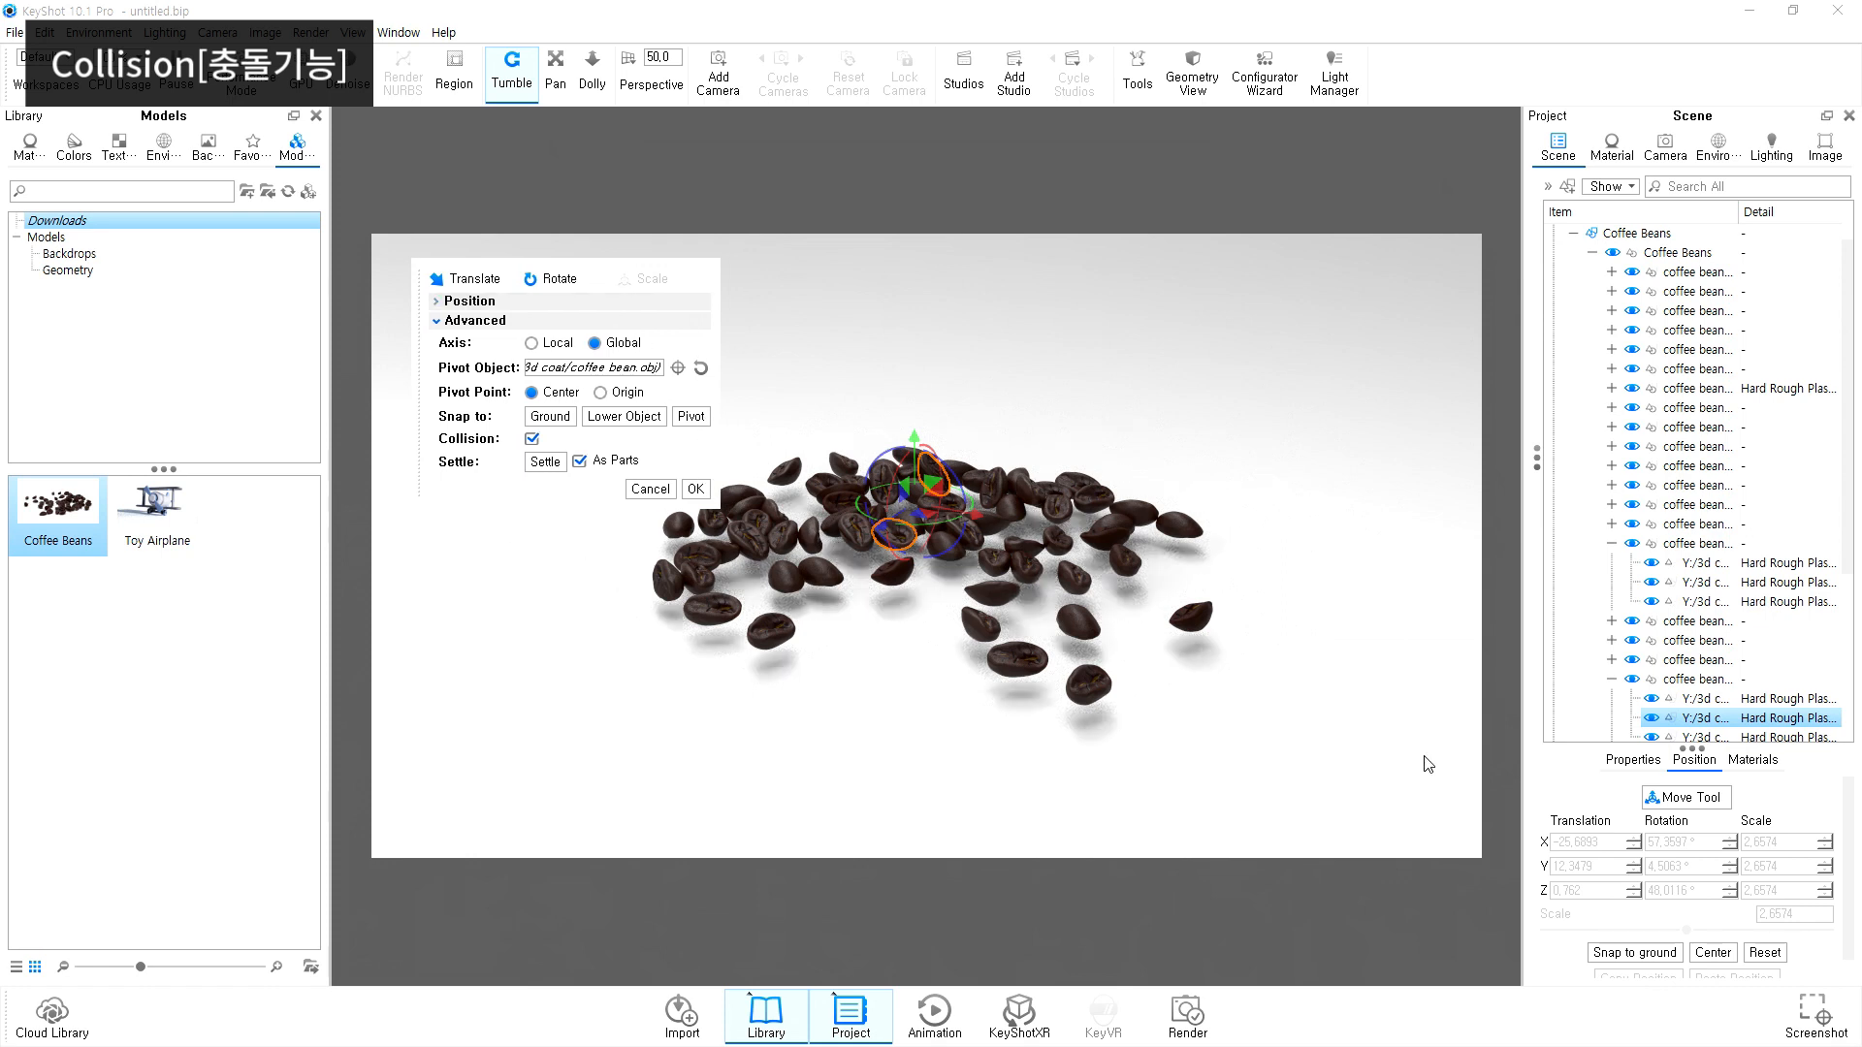